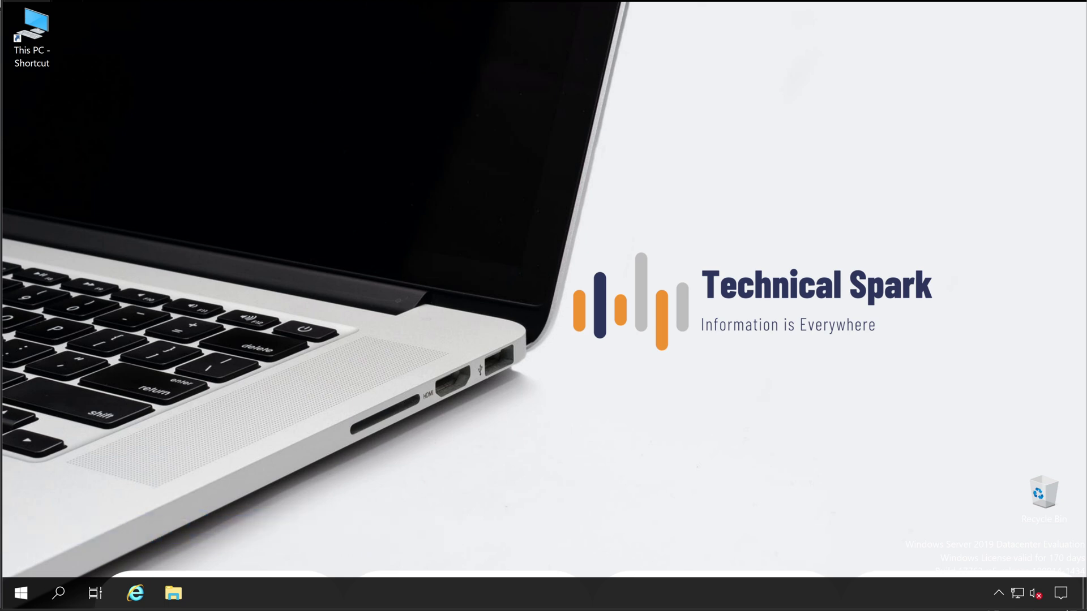
# Step: Open the Deep Security Manager console and continue past the site's certificate warning
pyautogui.click(22, 594)
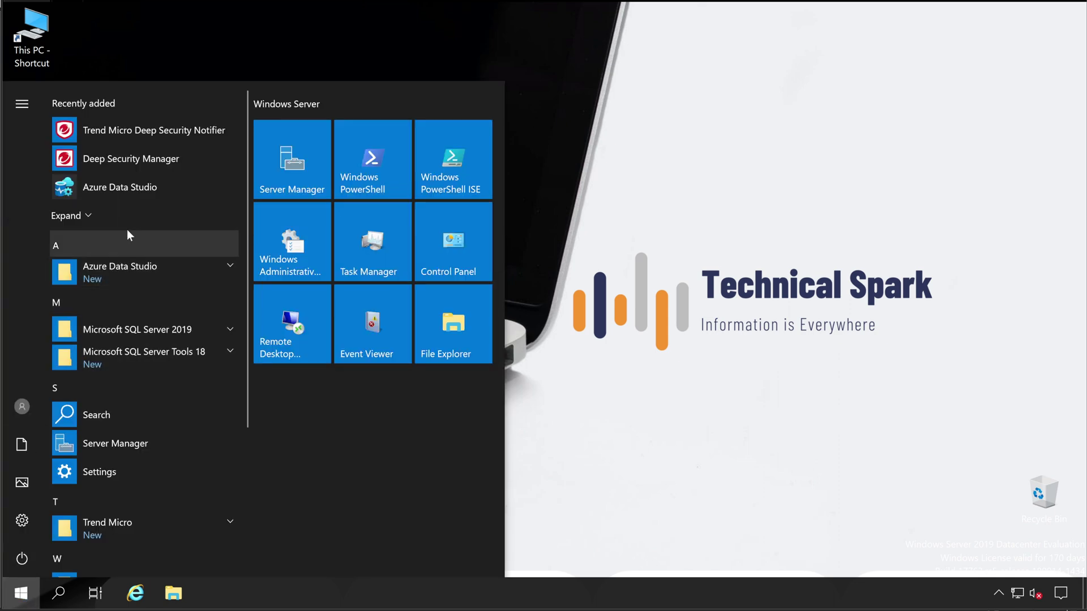
pyautogui.click(106, 157)
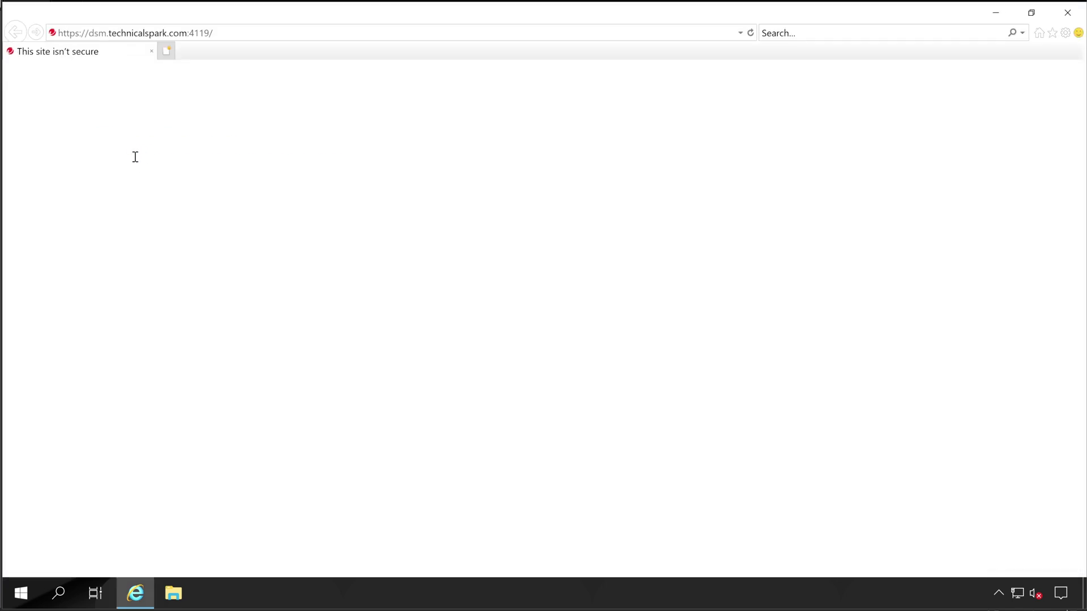
pyautogui.click(238, 351)
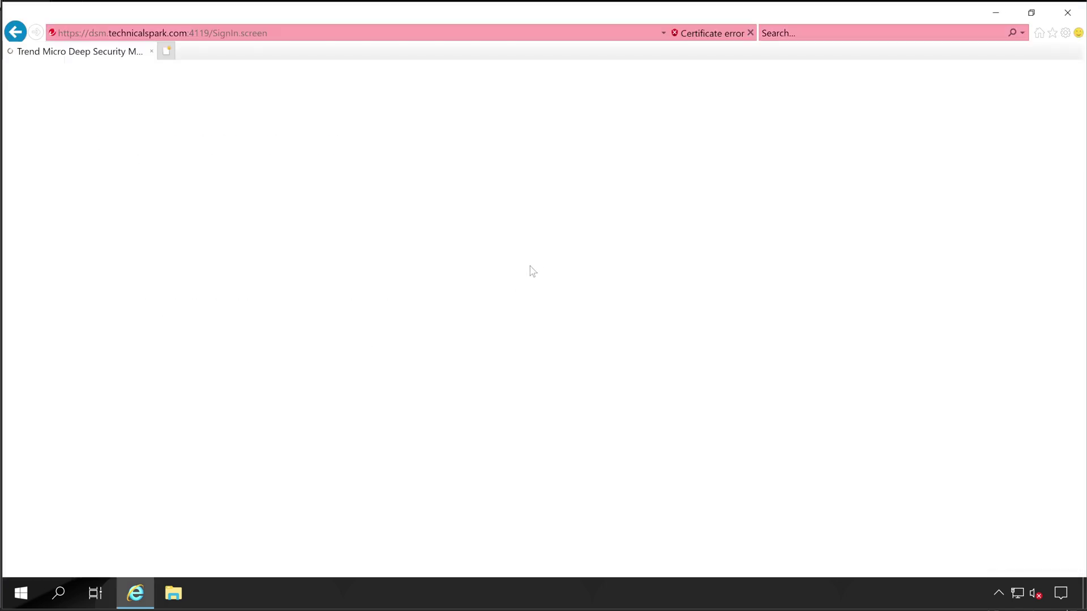
# Step: Sign in to Deep Security with the administrator username and the account password
pyautogui.write('MasterAdmin')
pyautogui.press('Tab')
pyautogui.write('********')
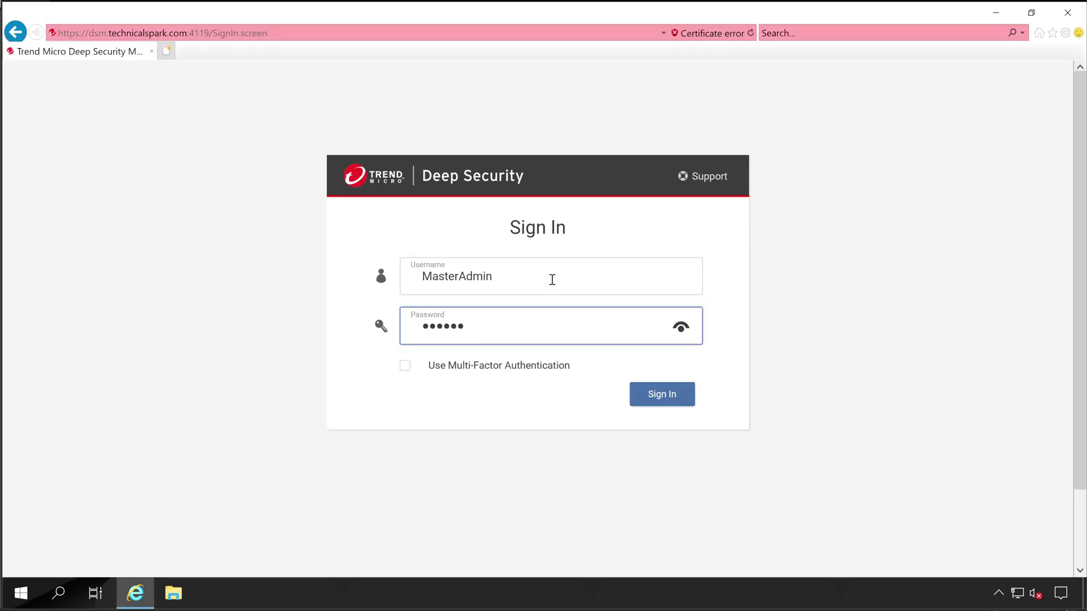
pyautogui.press('Return')
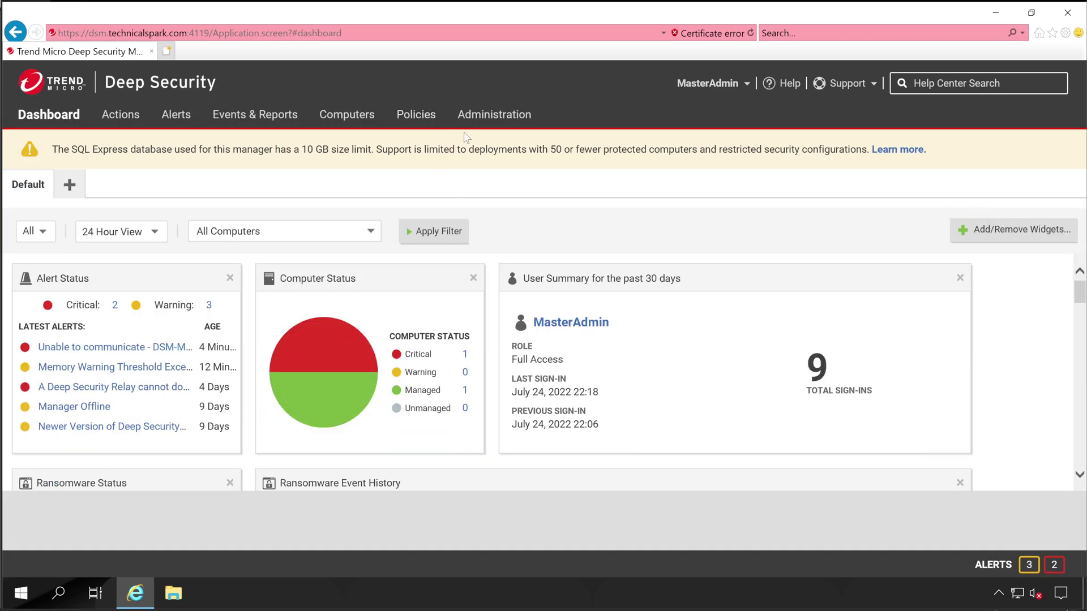
# Step: Show the local software packages in the software updates section of Administration
pyautogui.click(473, 119)
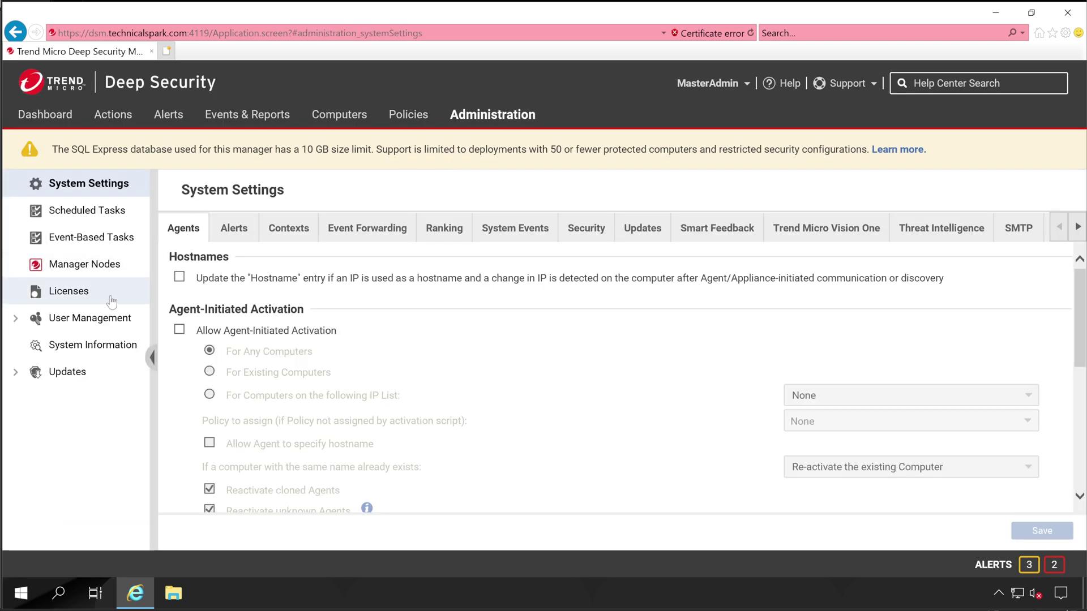
pyautogui.click(16, 373)
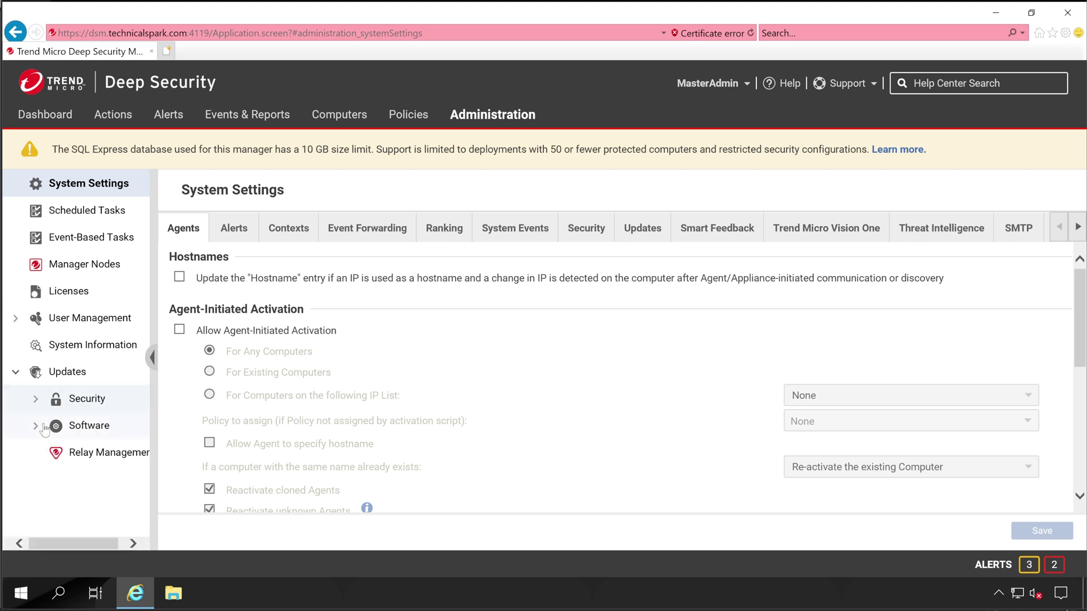
pyautogui.click(42, 428)
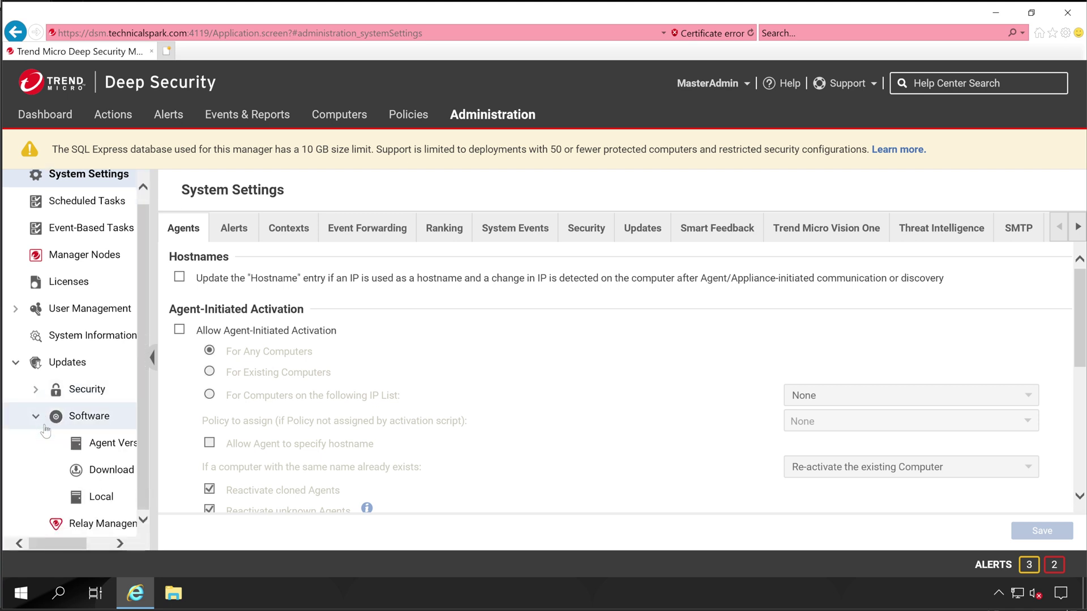
pyautogui.click(101, 503)
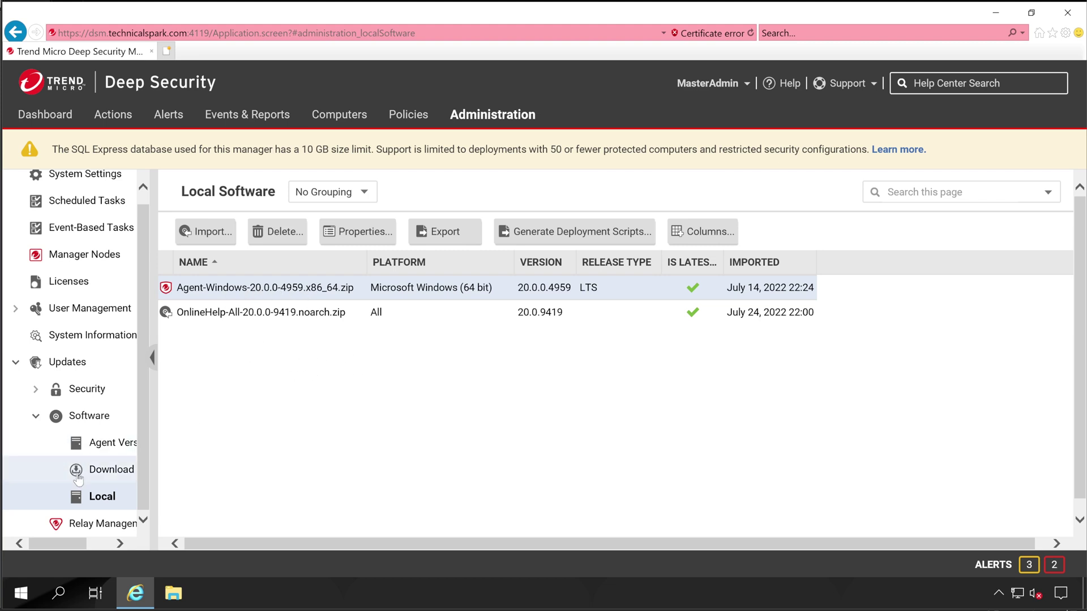
# Step: Open the Trend Micro Download Center and group its packages by Platform
pyautogui.click(108, 469)
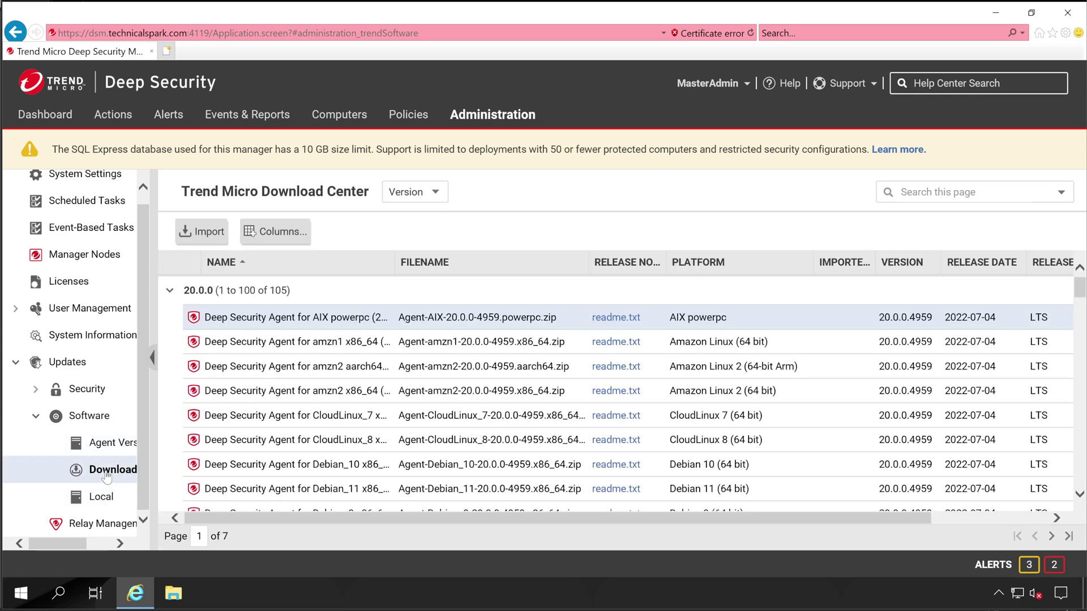
pyautogui.click(420, 193)
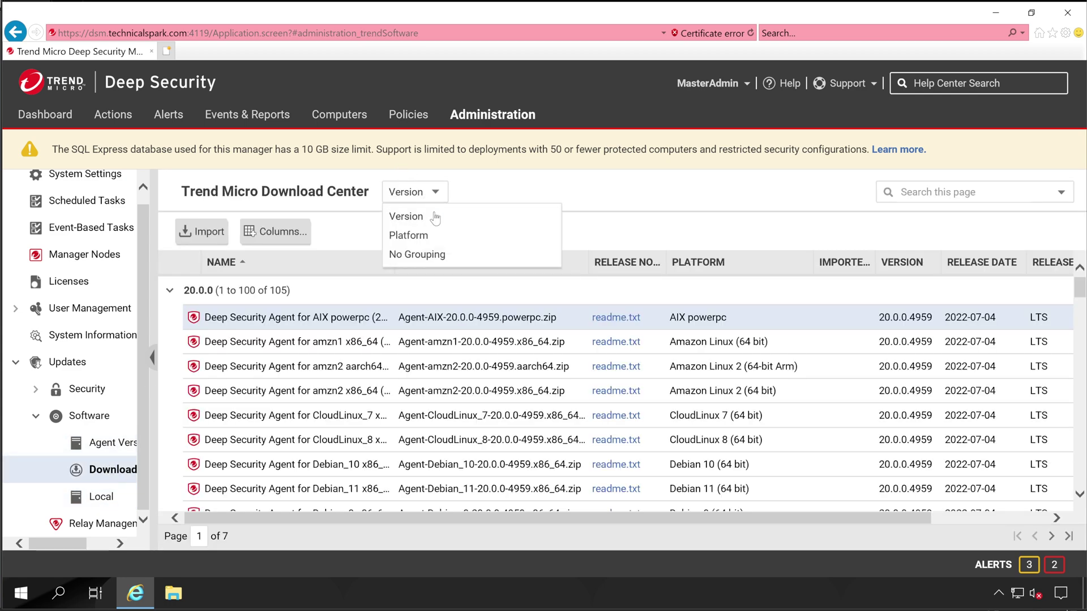
pyautogui.click(438, 240)
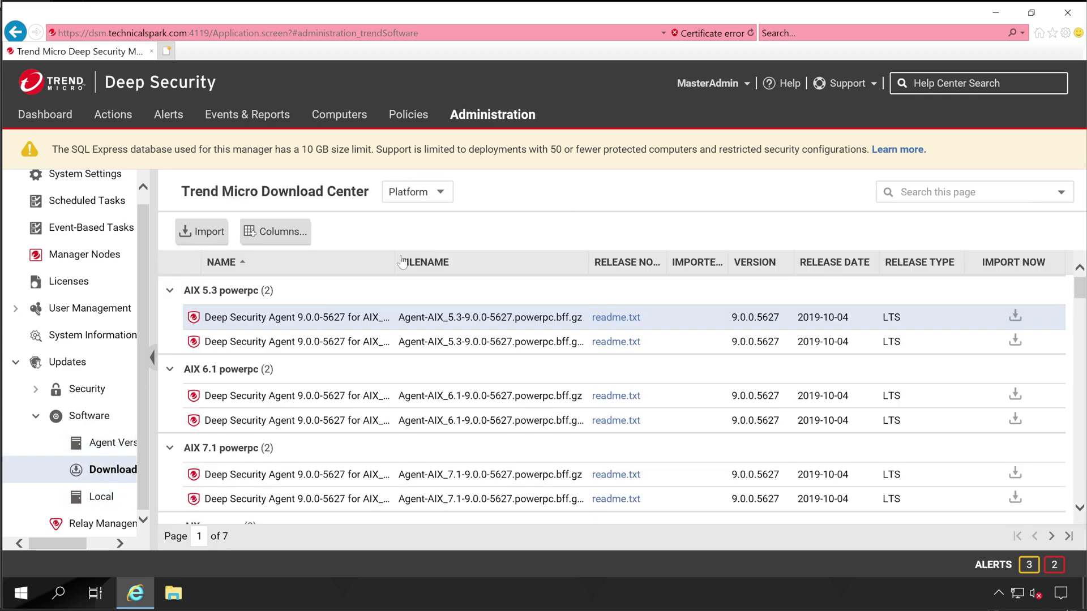
# Step: Collapse the platform groups on page 1 of the Download Center list, from AIX 5.3 powerpc through All
pyautogui.click(169, 291)
pyautogui.click(169, 321)
pyautogui.click(169, 350)
pyautogui.click(169, 380)
pyautogui.click(169, 408)
pyautogui.click(187, 408)
pyautogui.scroll(-5, 294, 434)
pyautogui.scroll(8, 293, 433)
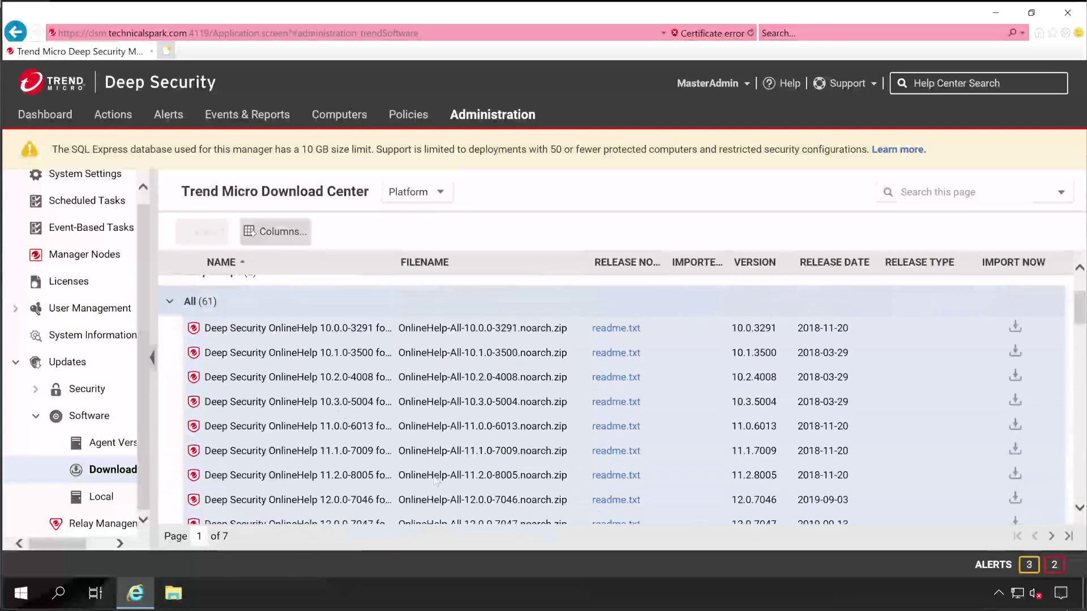
pyautogui.click(212, 299)
# Step: Go to page 2 of the Download Center list and collapse its platform groups
pyautogui.click(1051, 536)
pyautogui.click(169, 320)
pyautogui.click(170, 349)
pyautogui.click(169, 379)
pyautogui.click(169, 409)
pyautogui.click(170, 439)
pyautogui.click(169, 468)
pyautogui.click(169, 438)
pyautogui.click(169, 469)
# Step: Go to page 3 of the package list and collapse the groups from Debian 8 (64 bit) through Microsoft Windows (32 bit)
pyautogui.click(1051, 537)
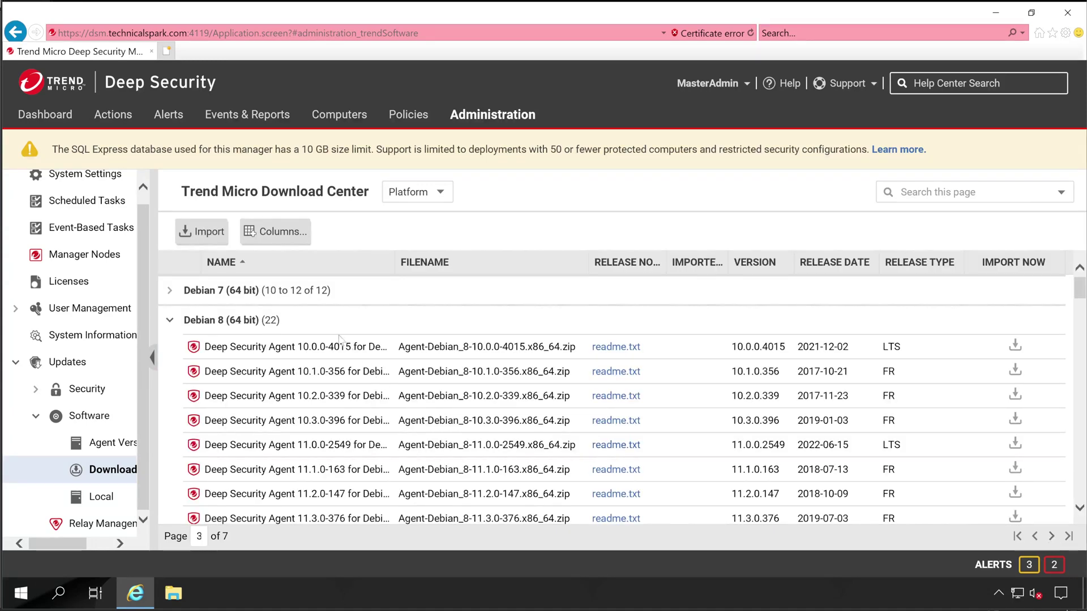
pyautogui.click(169, 321)
pyautogui.click(169, 350)
pyautogui.click(169, 379)
pyautogui.click(169, 408)
pyautogui.click(169, 438)
pyautogui.click(169, 469)
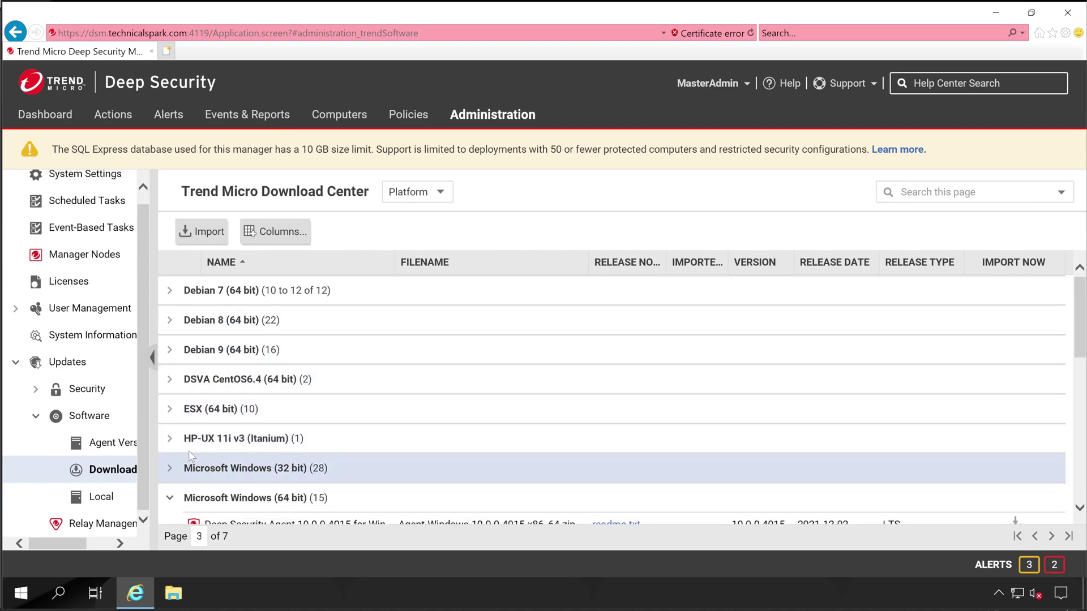
# Step: Widen the Name column to show the full names of the Microsoft Windows (64 bit) agent packages
pyautogui.scroll(-2, 187, 424)
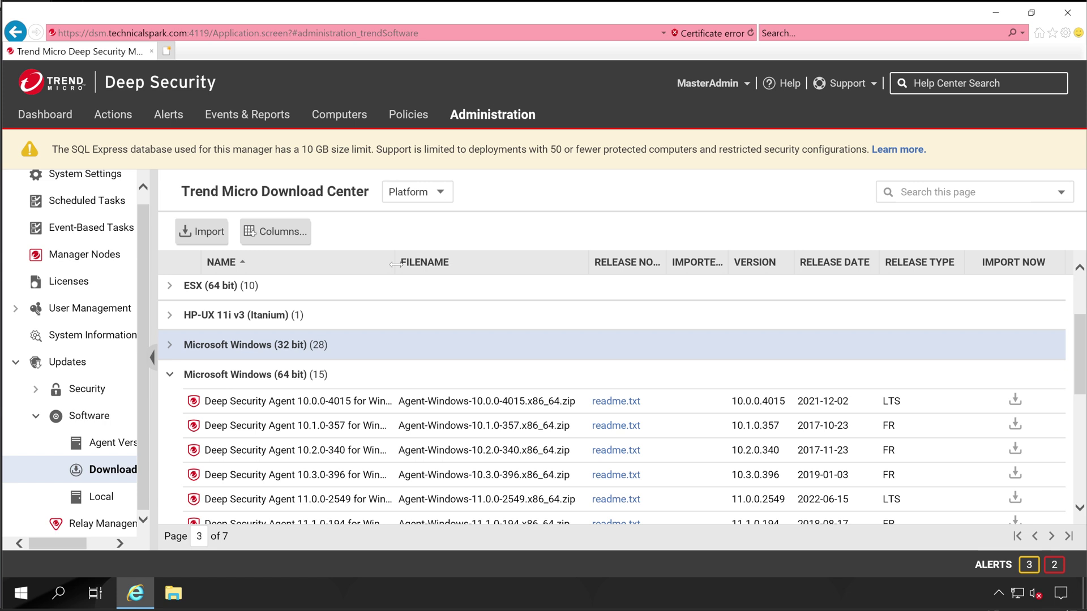
pyautogui.moveTo(394, 262); pyautogui.dragTo(478, 273)
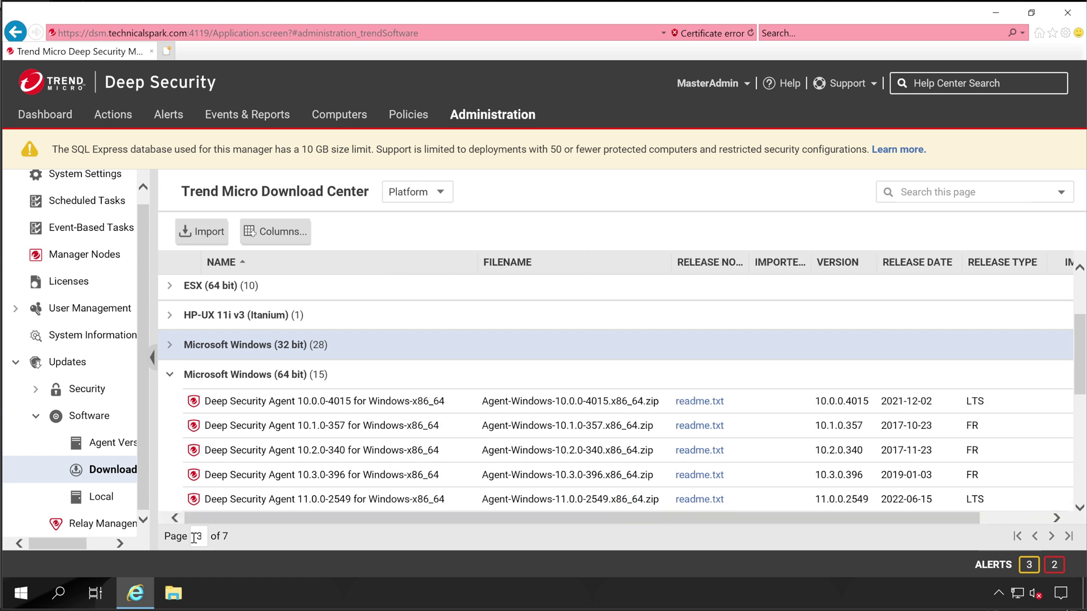
pyautogui.scroll(-2, 282, 472)
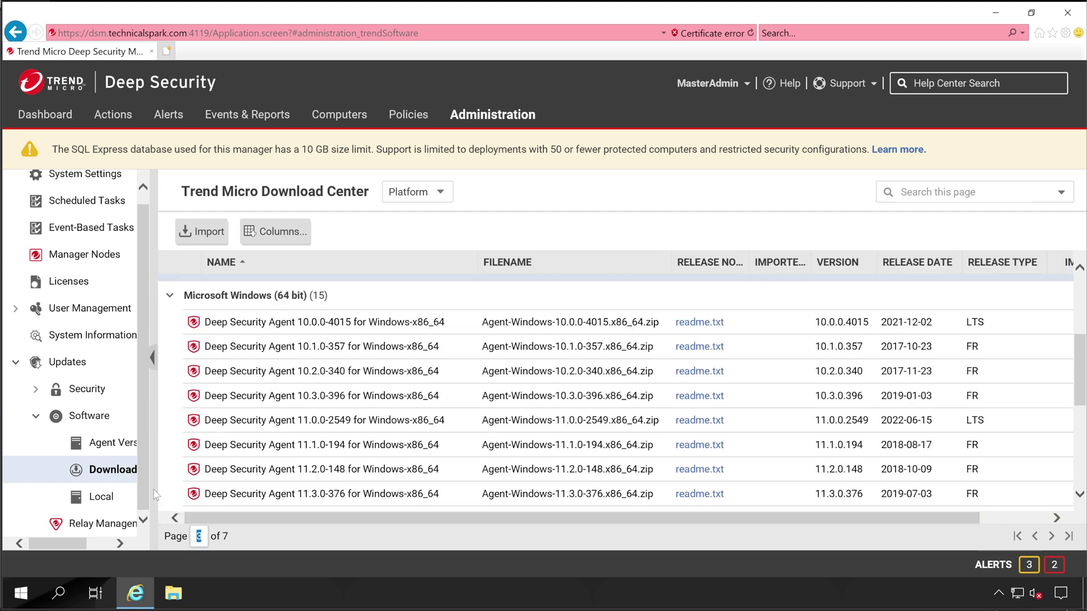
# Step: Check the local software list, and examine the Microsoft Windows (64 bit) agent versions available in the Download Center
pyautogui.click(101, 499)
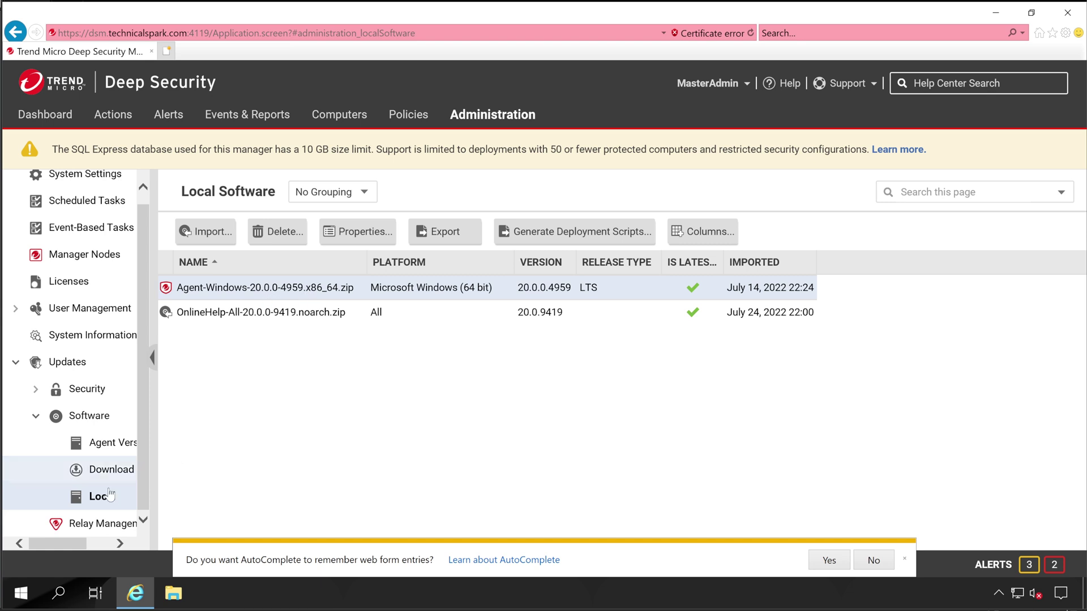
pyautogui.click(102, 469)
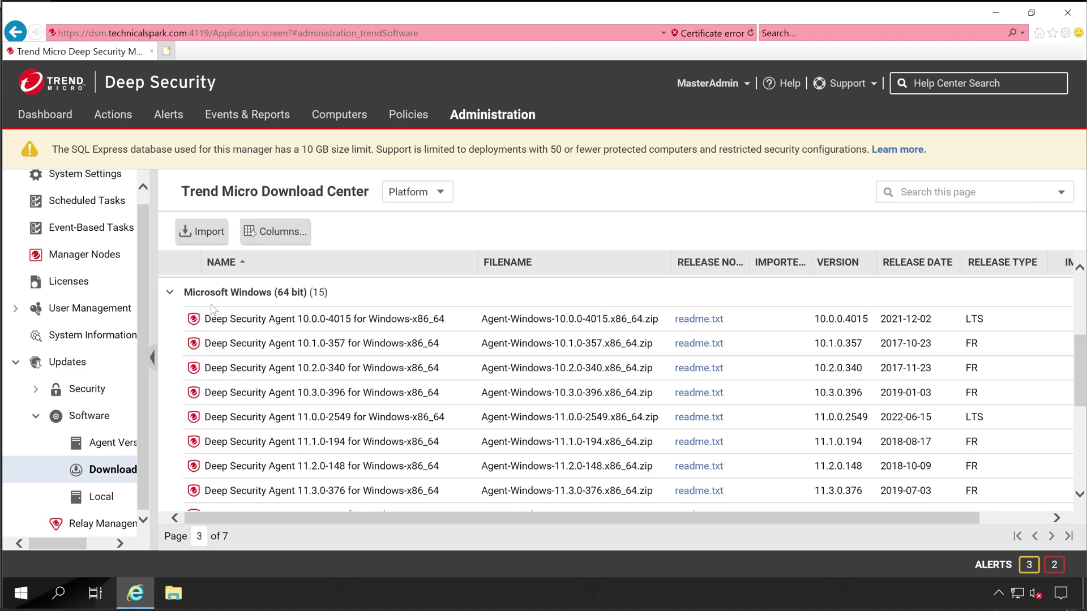
pyautogui.scroll(-1, 344, 388)
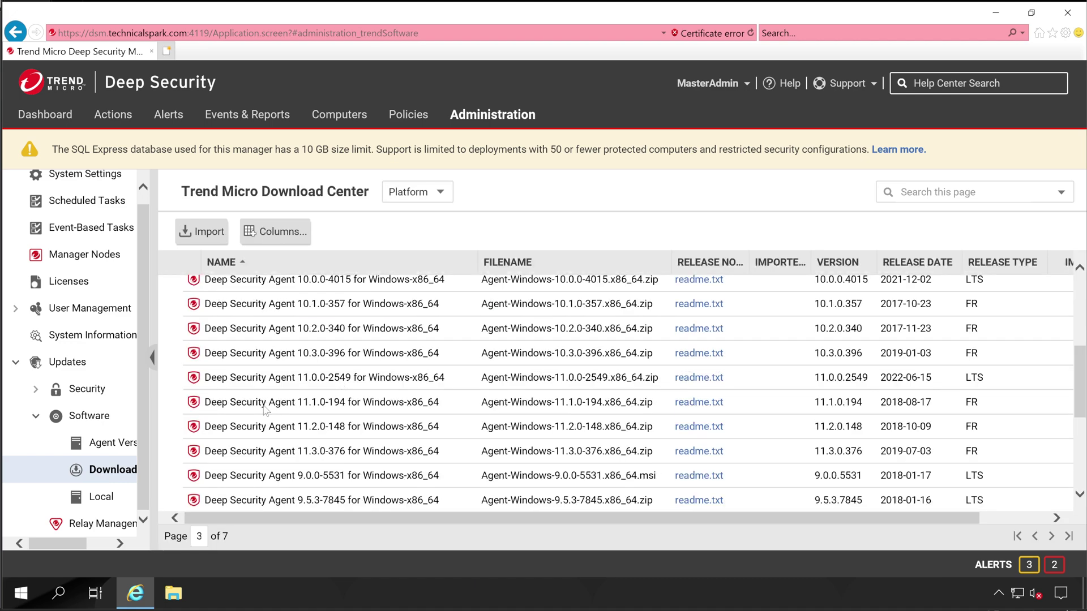
pyautogui.scroll(-2, 383, 411)
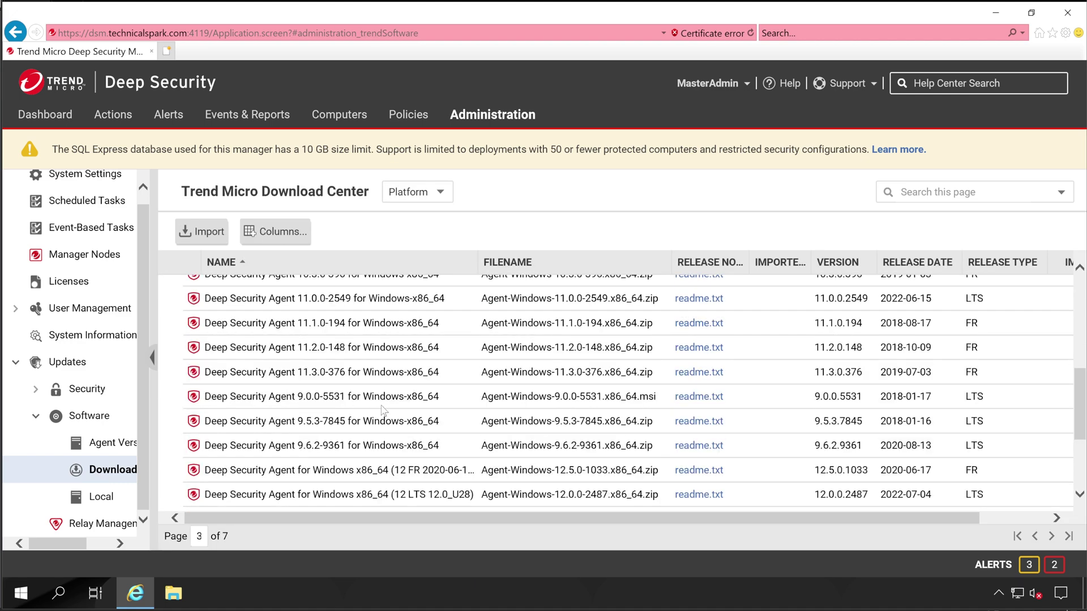
pyautogui.scroll(2, 319, 418)
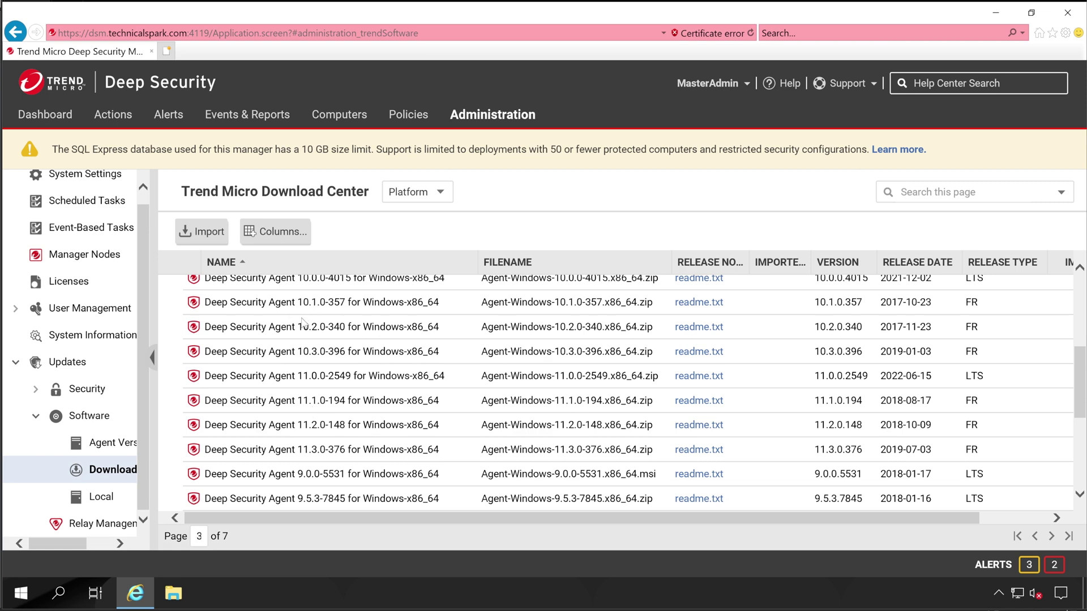
pyautogui.scroll(-1, 339, 403)
pyautogui.scroll(-2, 363, 421)
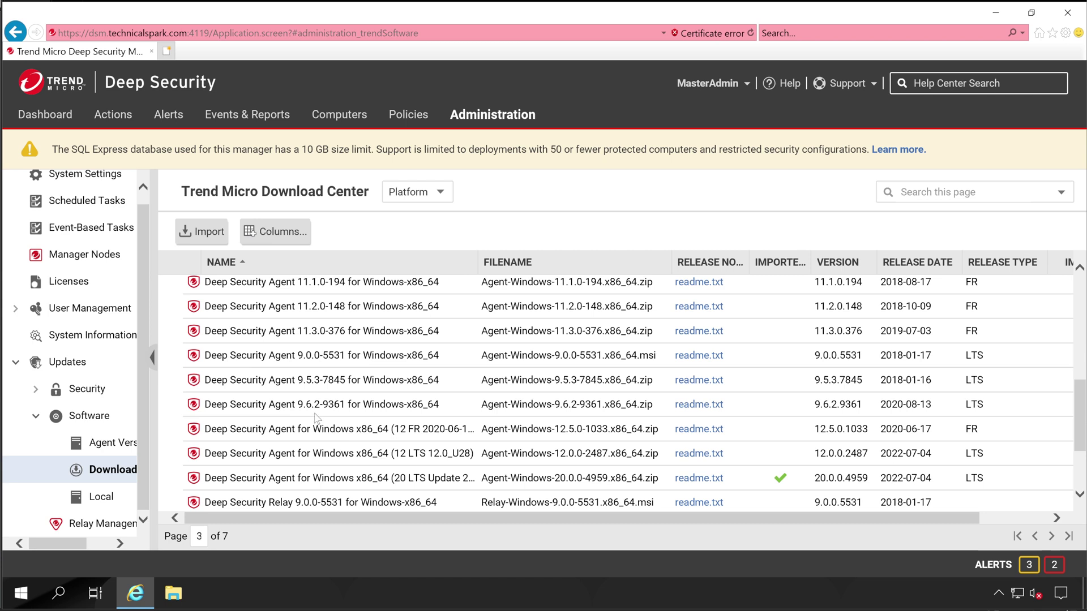
pyautogui.click(391, 381)
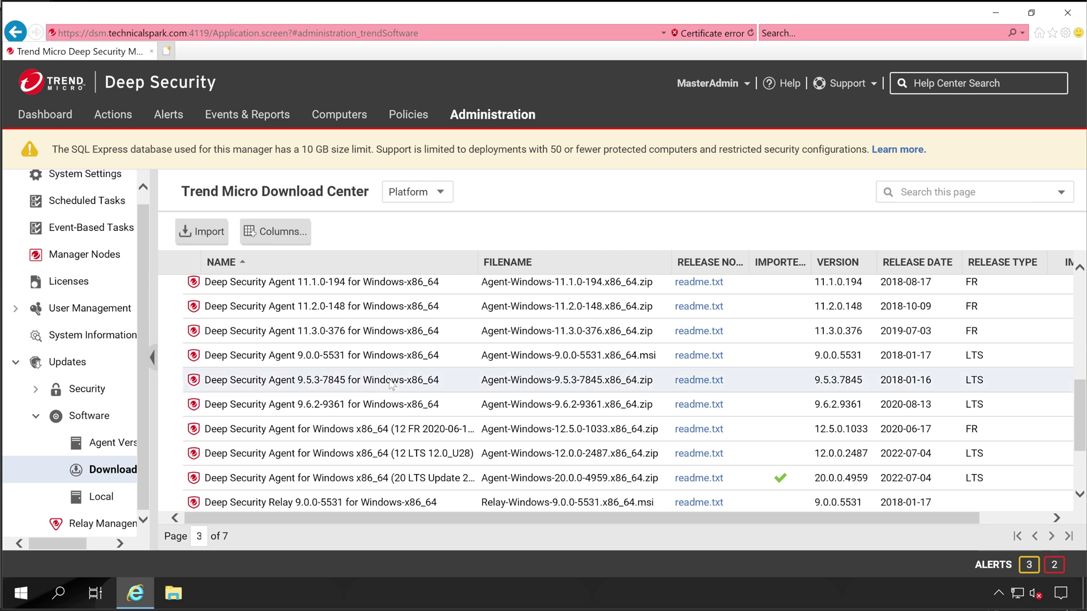
pyautogui.scroll(3, 388, 459)
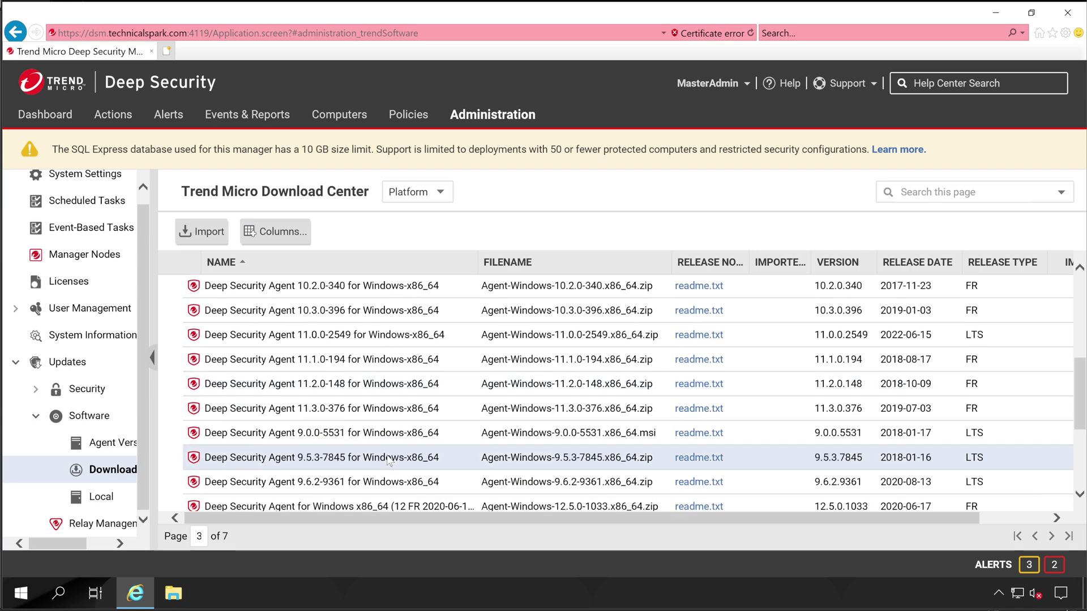
pyautogui.scroll(-5, 388, 459)
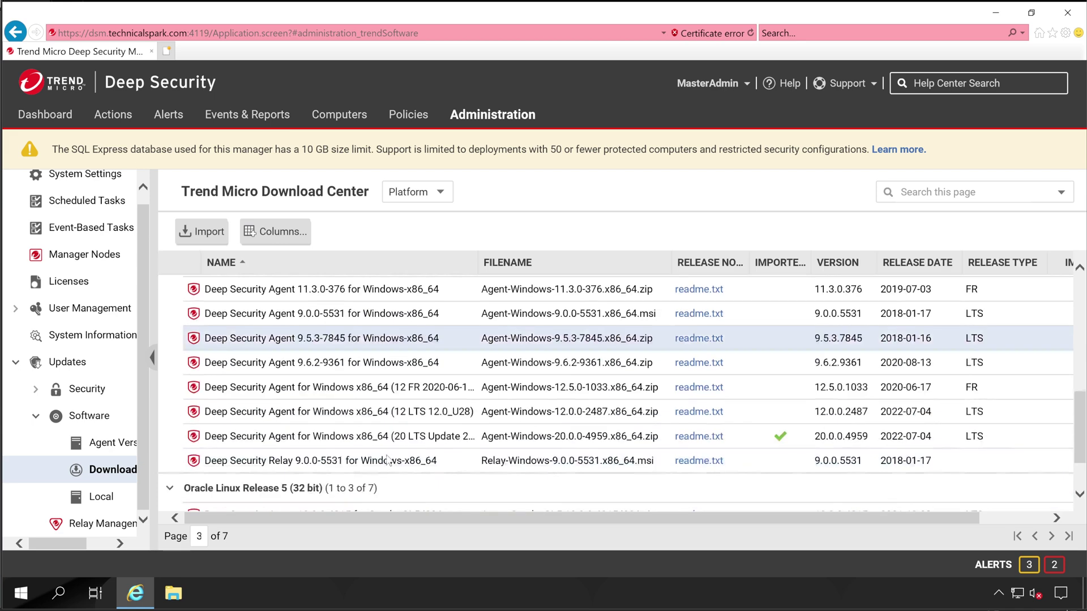
# Step: Import the Deep Security Agent for Windows x86_64 (12 LTS 12.0_U28) package, Agent-Windows-12.0.0-2487.x86_64.zip
pyautogui.click(360, 413)
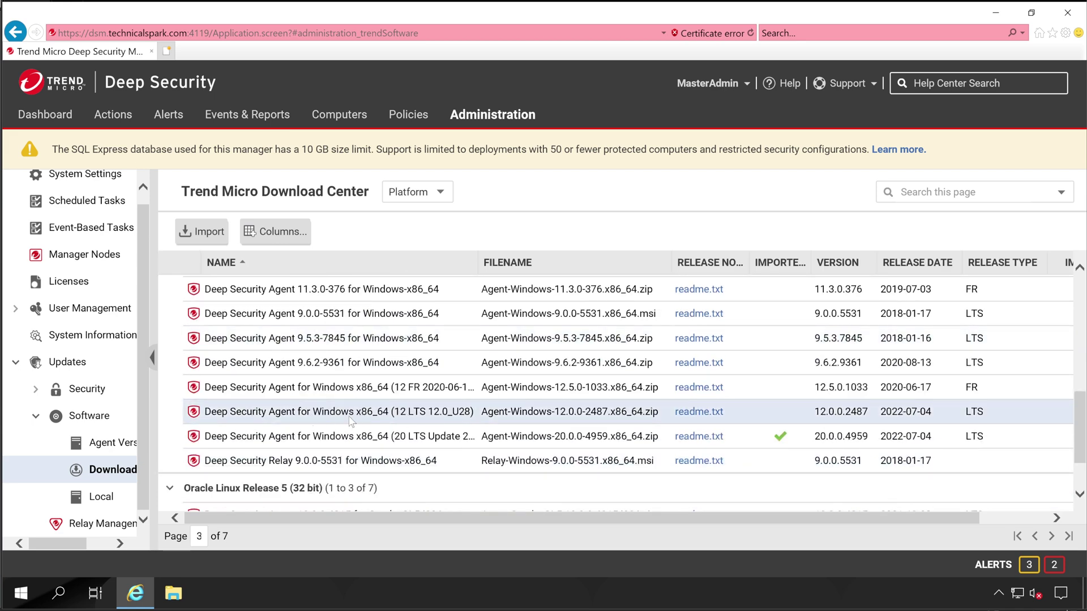
pyautogui.rightClick(350, 419)
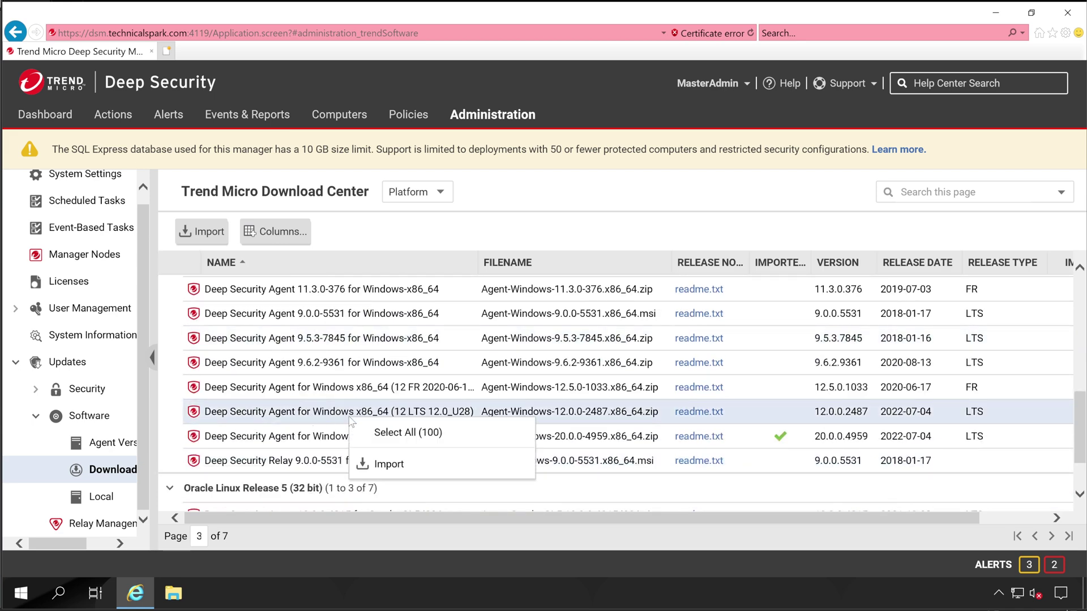
pyautogui.click(417, 468)
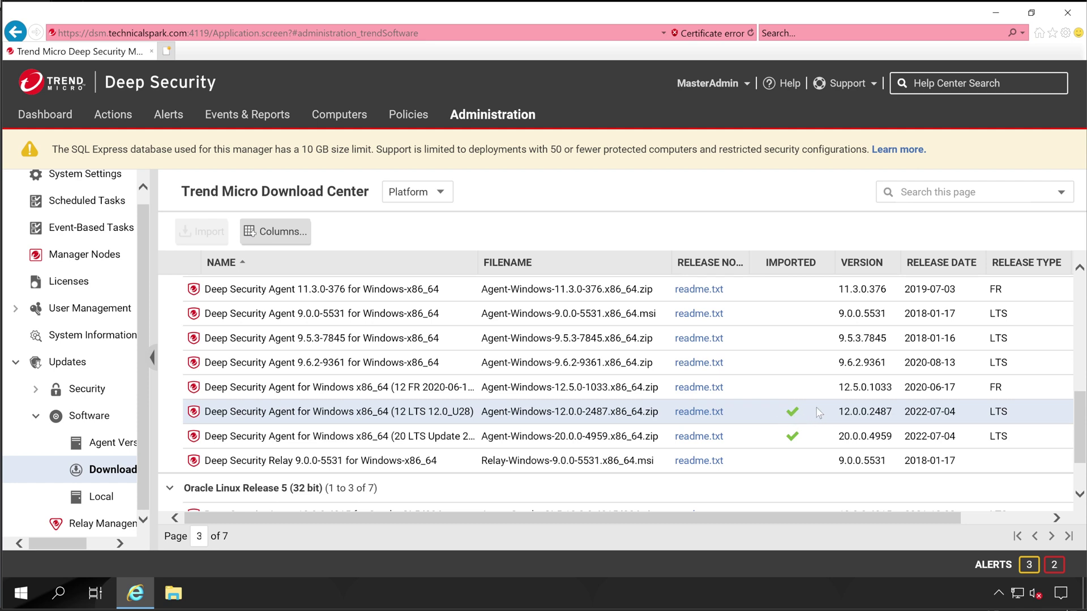
# Step: Review the Windows agents in the local software list, decline AutoComplete for web forms, and select Agent-Windows-20.0.0-4959.x86_64.zip
pyautogui.click(102, 498)
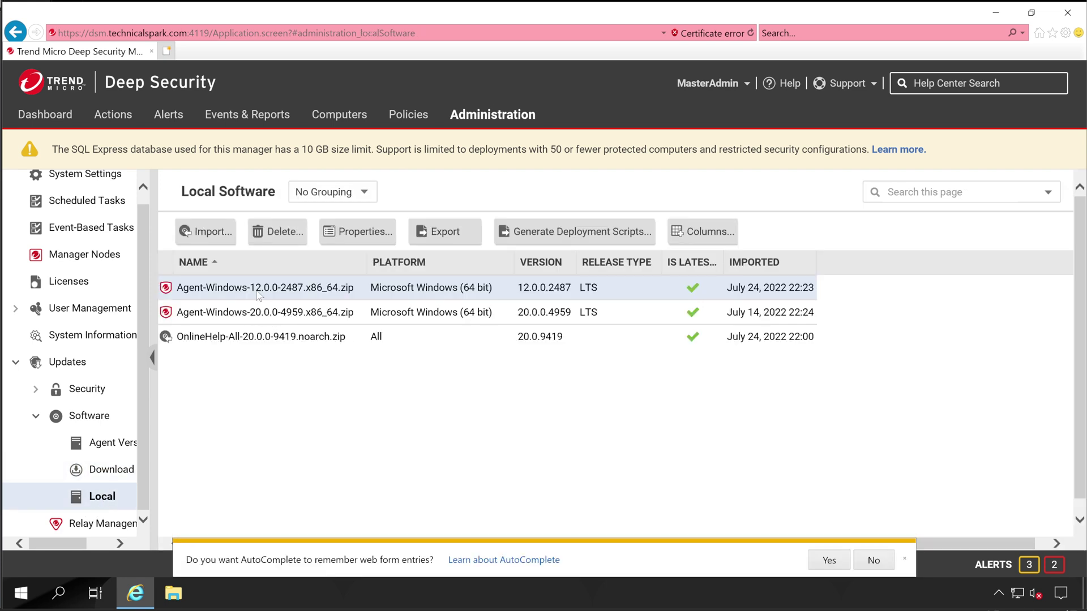
pyautogui.click(265, 323)
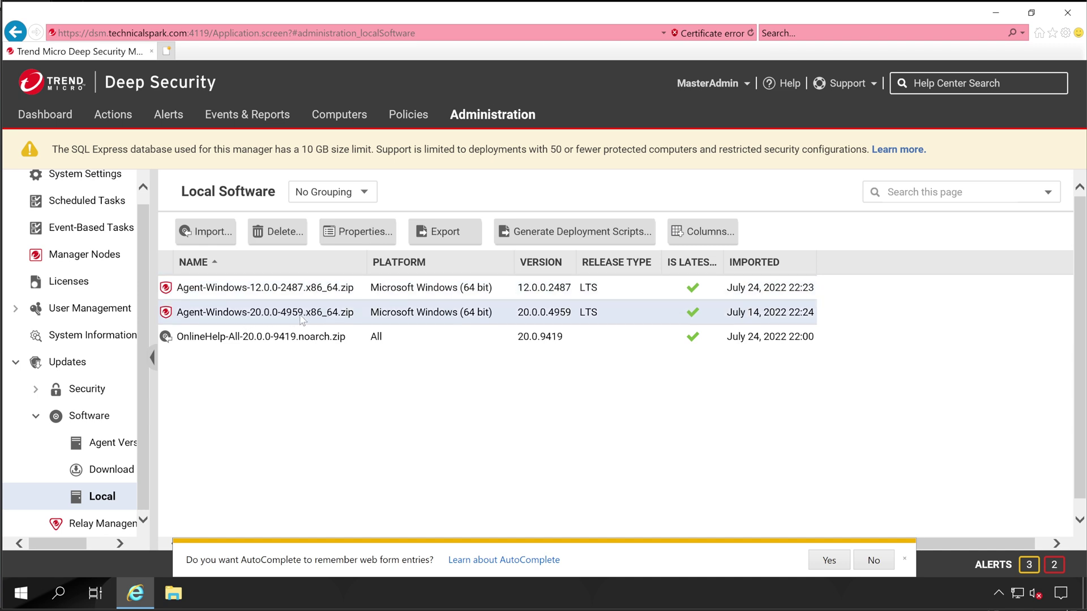
pyautogui.click(248, 292)
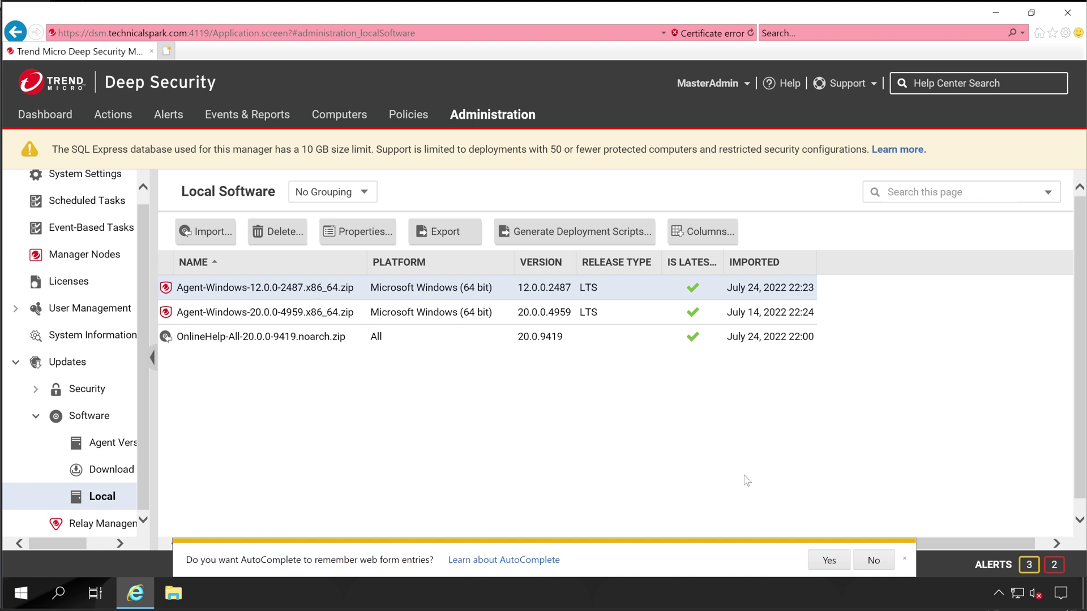
pyautogui.click(875, 561)
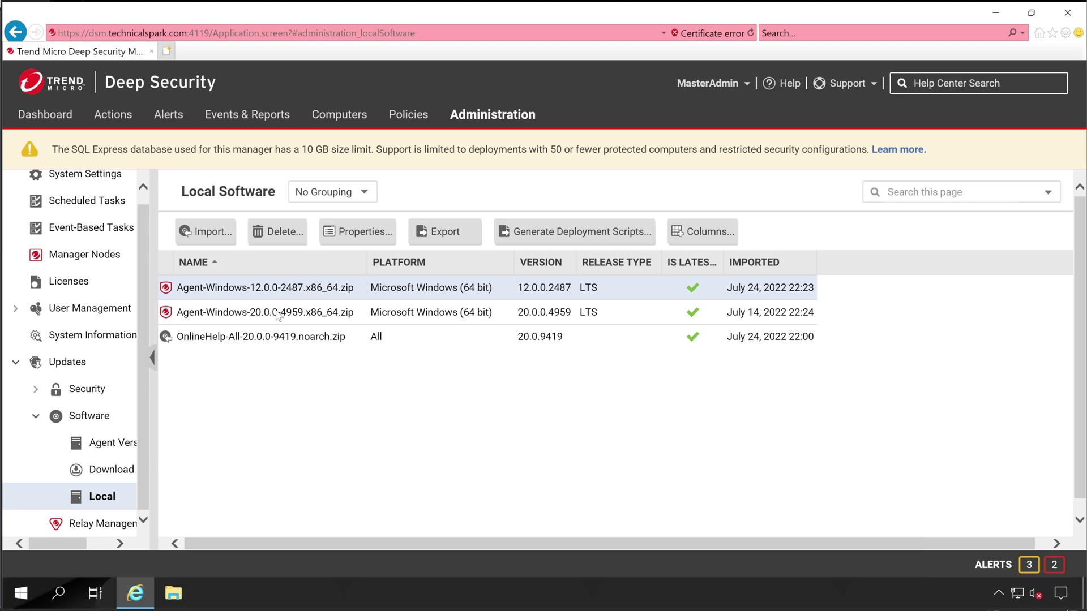
pyautogui.click(333, 320)
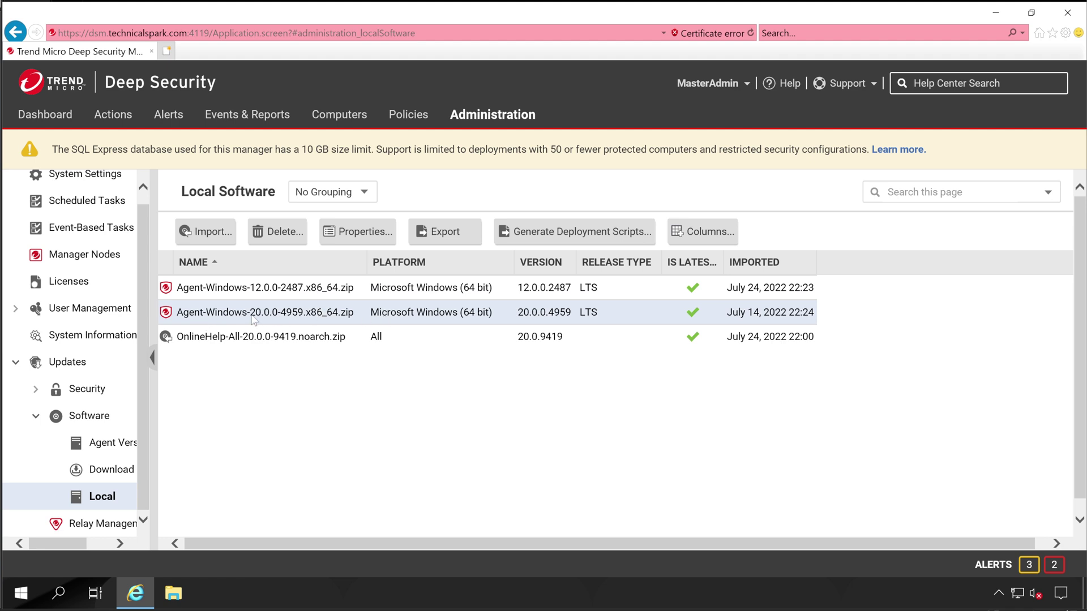
# Step: Export the installer of Agent-Windows-20.0.0-4959.x86_64.zip, save the MSI file, and open its download folder
pyautogui.rightClick(301, 318)
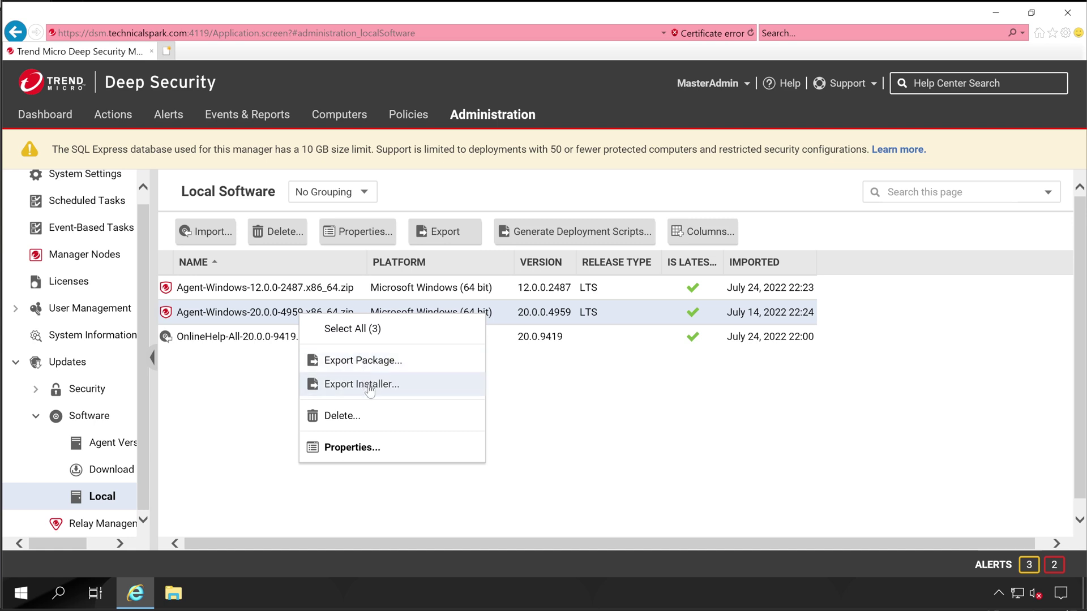
pyautogui.click(454, 239)
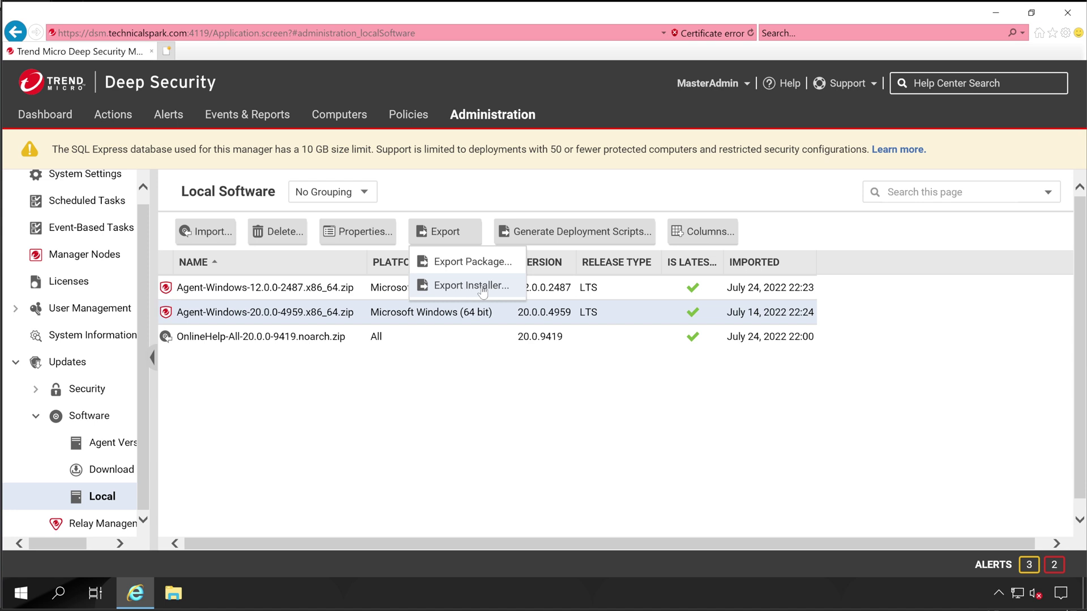
pyautogui.click(483, 291)
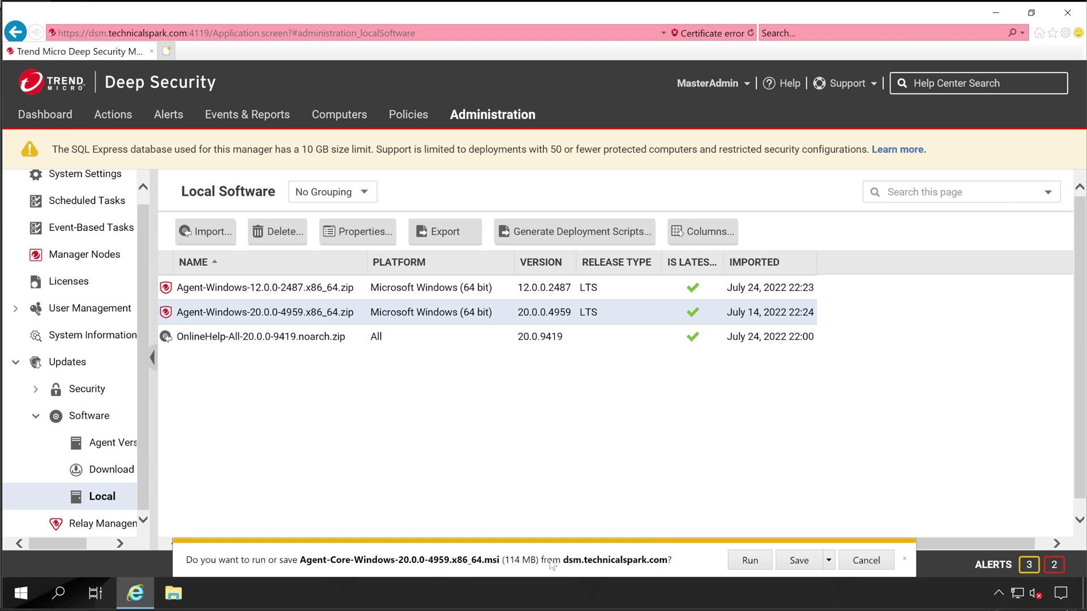
pyautogui.click(801, 561)
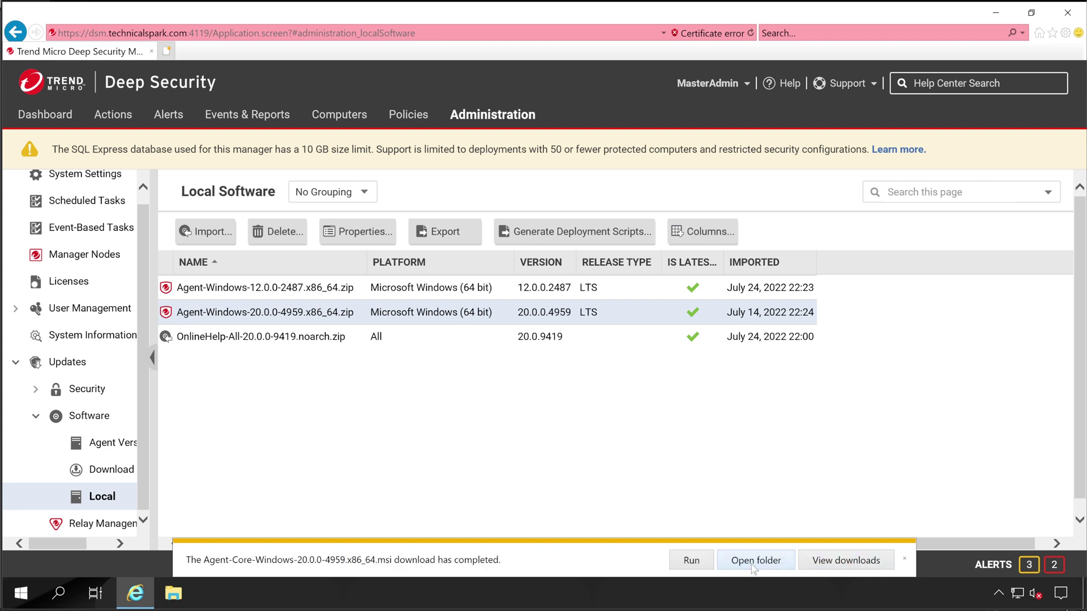
pyautogui.click(754, 559)
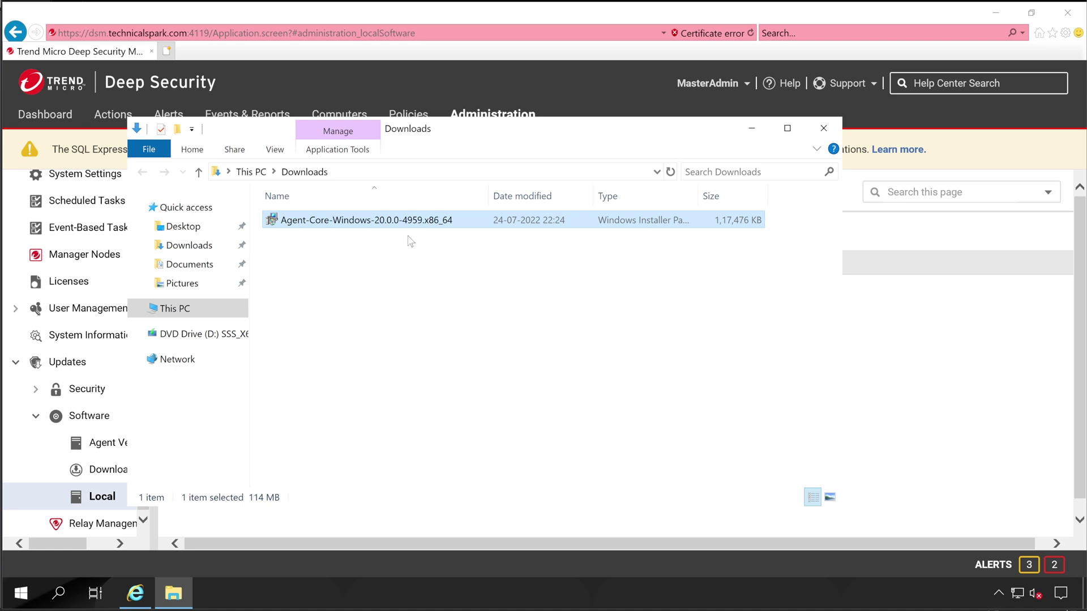
# Step: Return to Deep Security Manager and review the managed computers, including DSM-MultiNode.TechnicalSpark.com
pyautogui.click(938, 323)
pyautogui.click(340, 114)
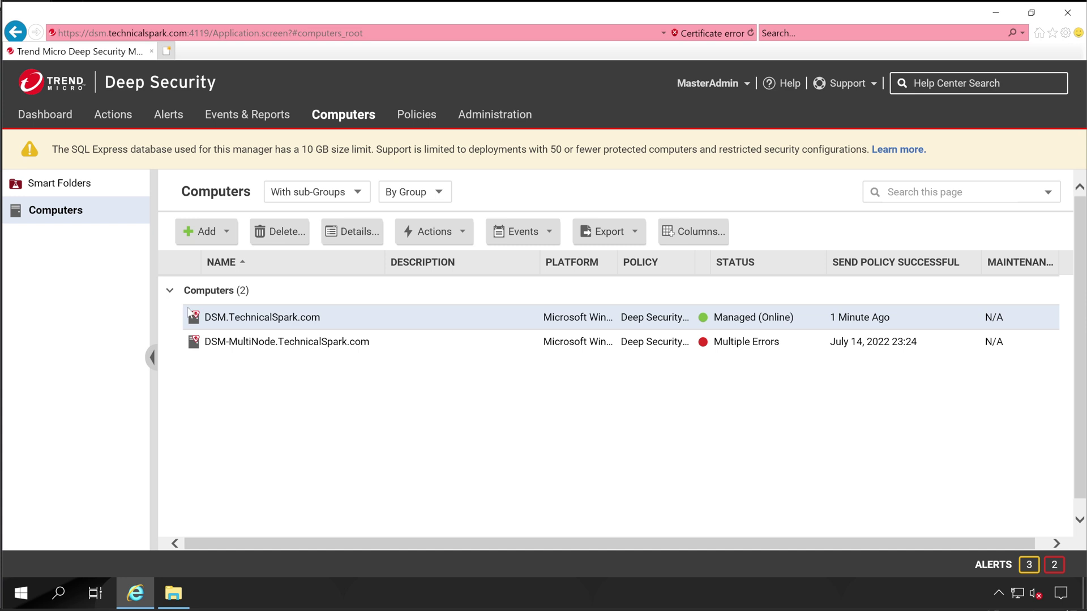
pyautogui.click(229, 347)
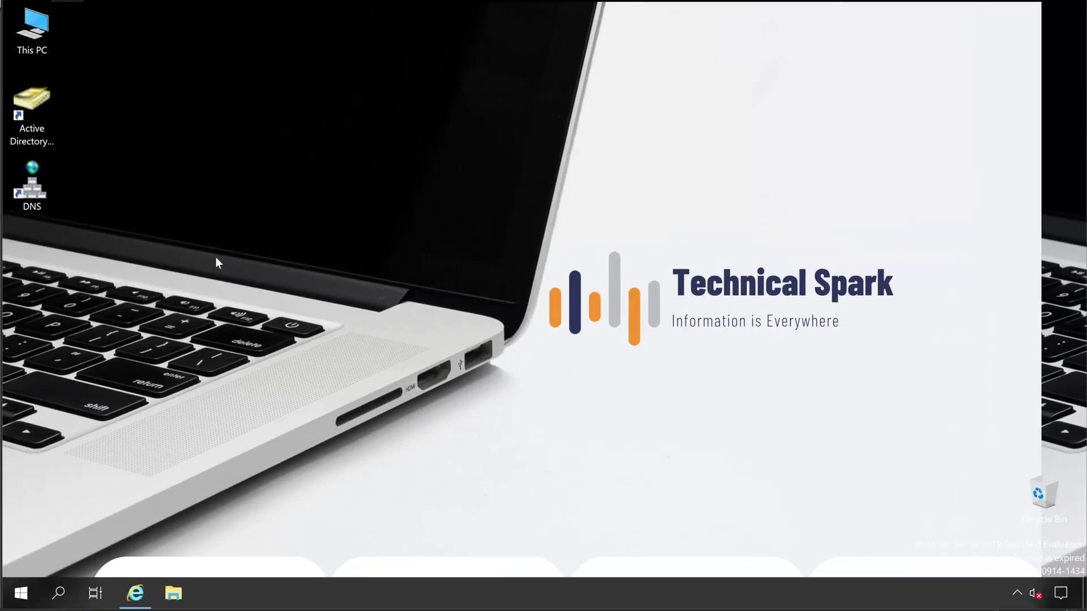
pyautogui.click(136, 593)
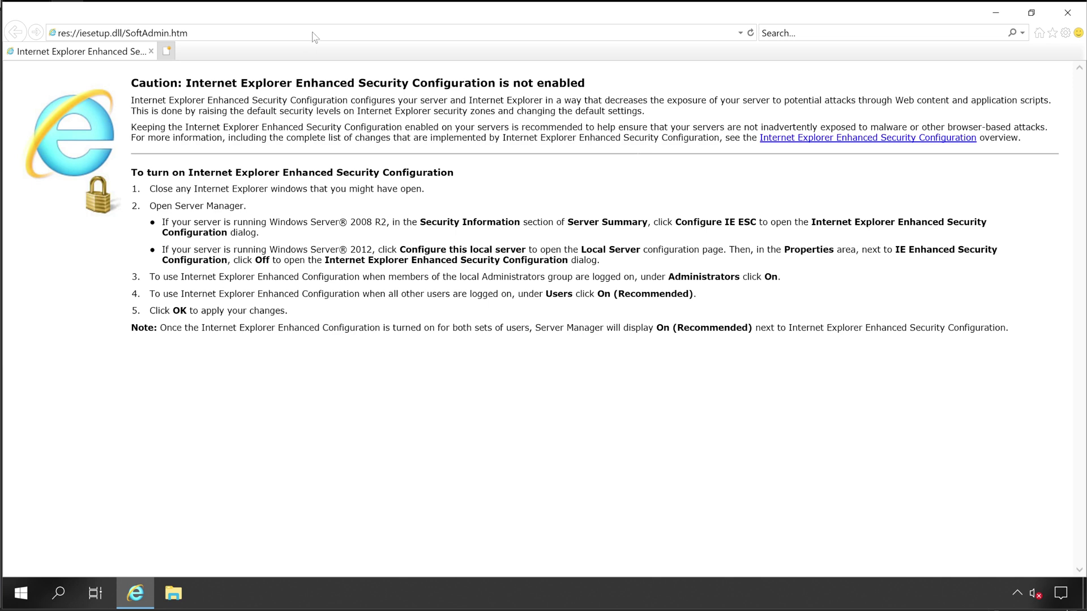
pyautogui.click(314, 32)
pyautogui.write('https://dsm.technicalspark.com:4119/')
pyautogui.press('Return')
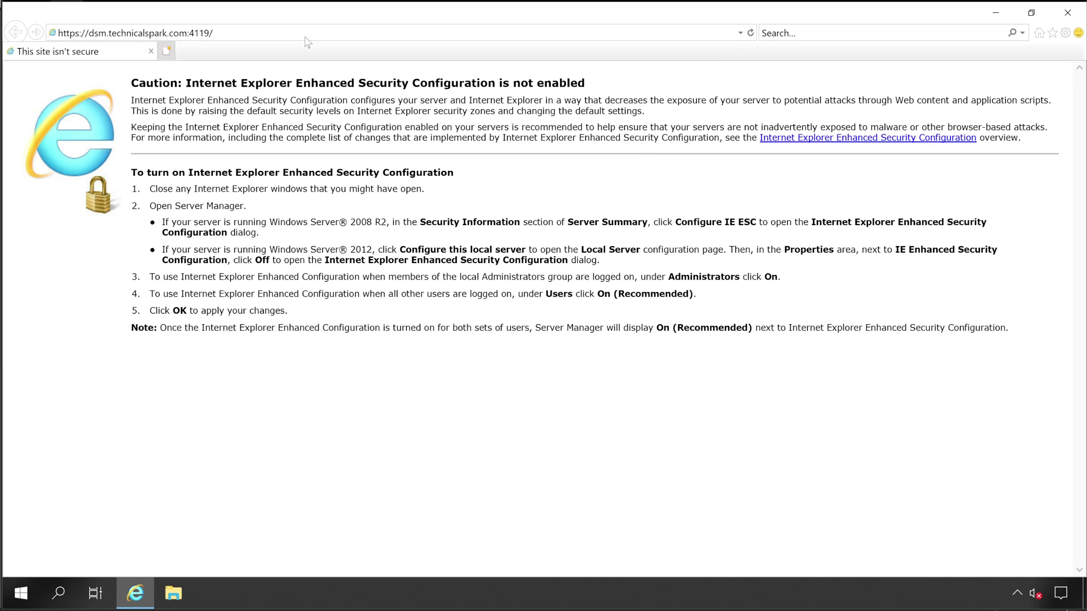
pyautogui.click(205, 366)
# Step: Sign in to Deep Security Manager as MasterAdmin with the account password
pyautogui.write('MasterAdmin')
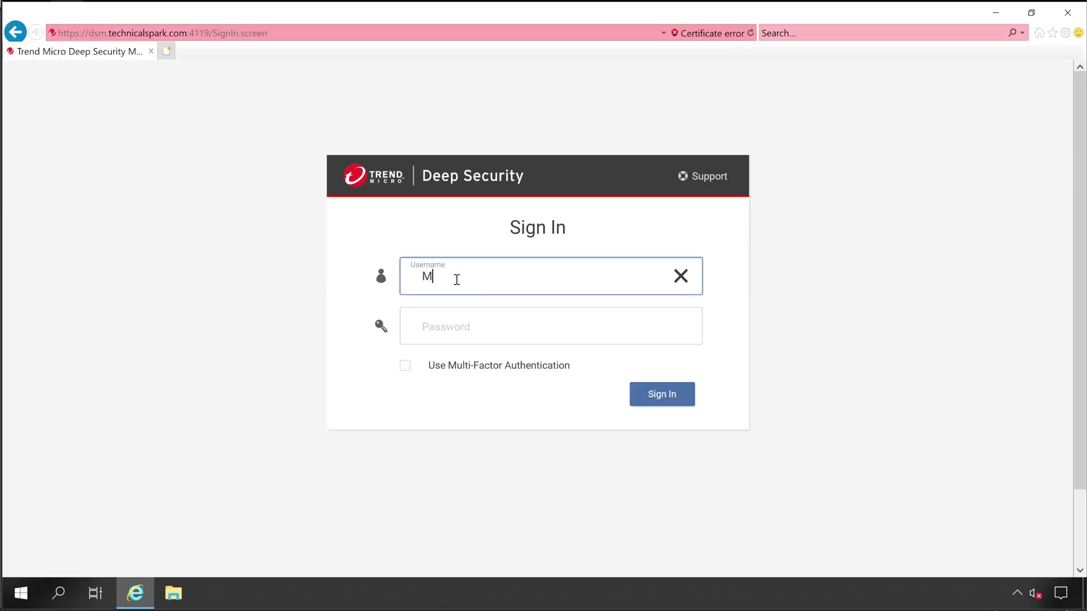
pyautogui.press('Tab')
pyautogui.write('**********')
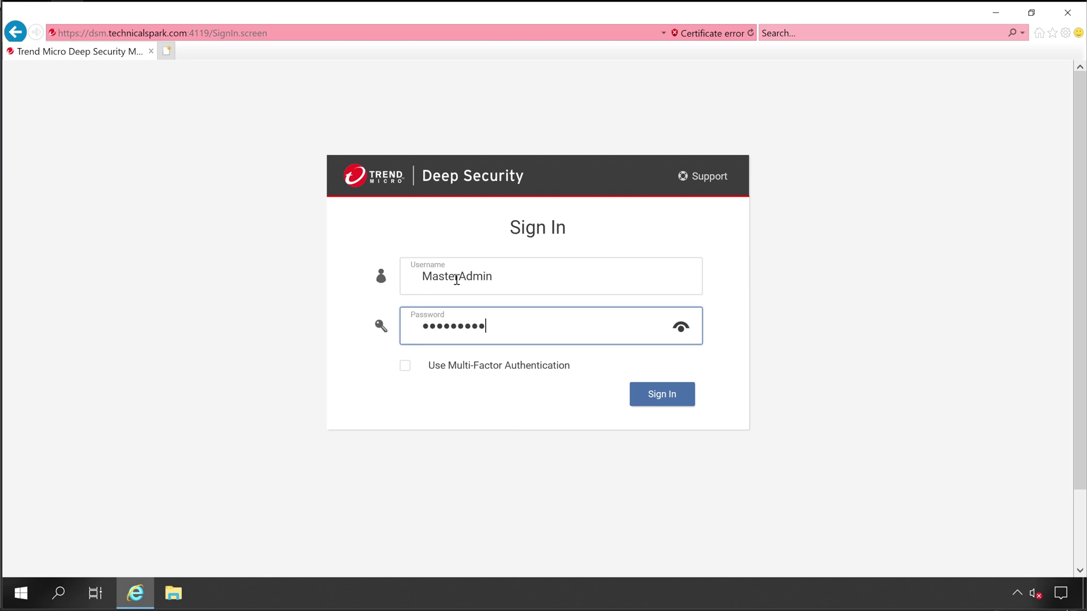
pyautogui.press('Return')
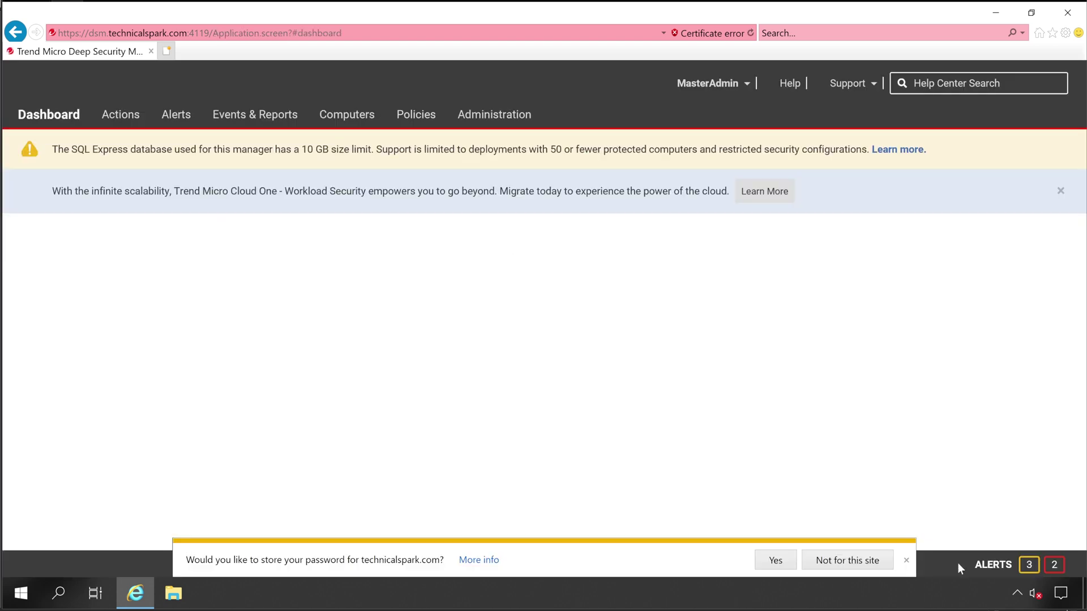
# Step: Check the server's hidden notification icons for a Deep Security agent, and open the manager's Computers list
pyautogui.click(1018, 593)
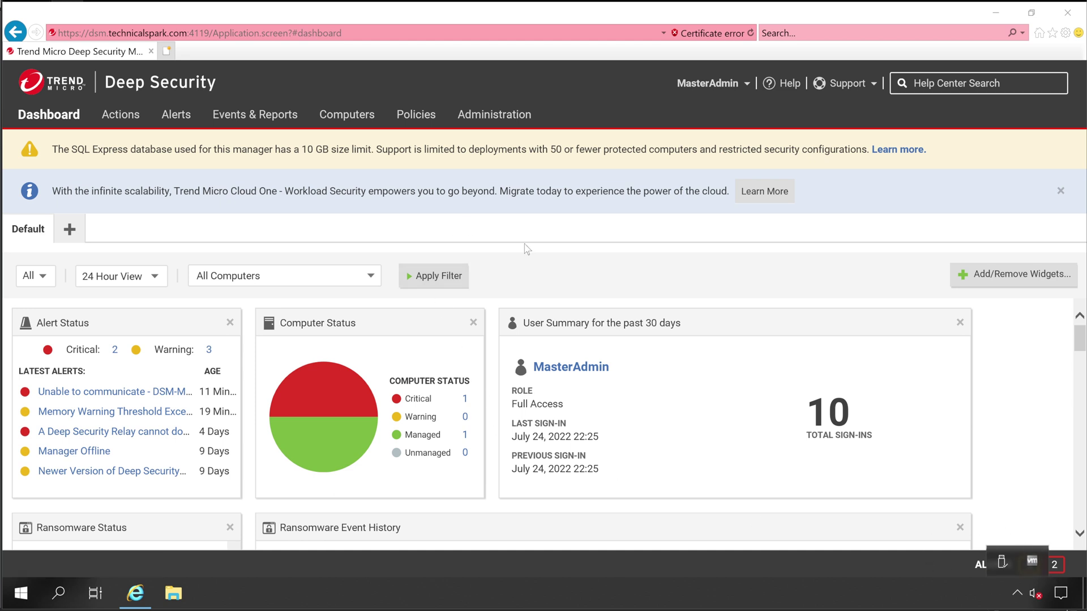
pyautogui.click(358, 117)
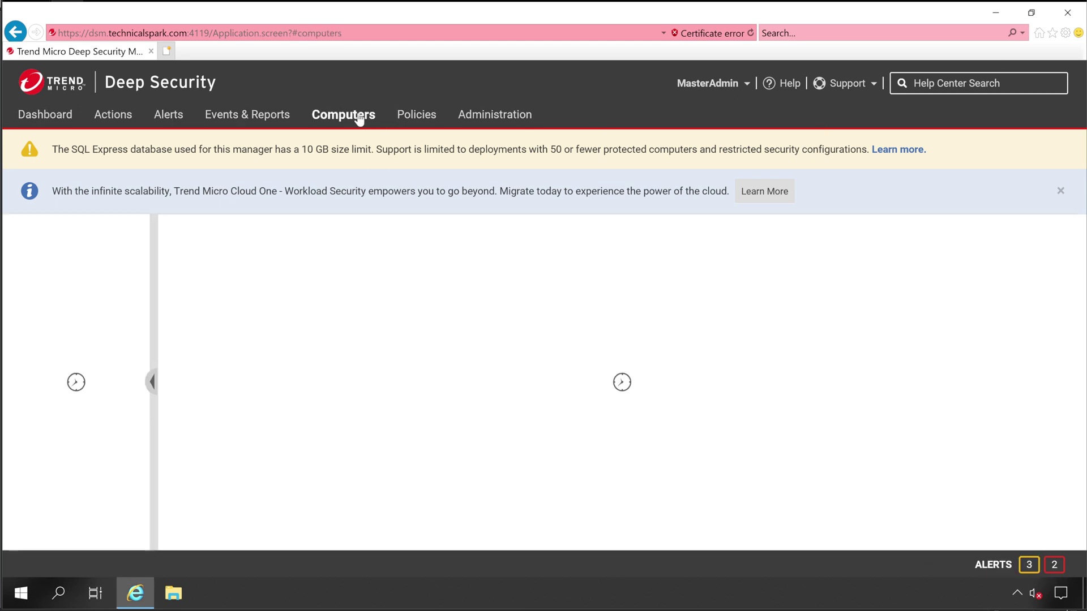
# Step: Open the network share \\dsm\C$ from the Run dialog and browse to Users\Administrator.TECHNICALSPARK\Downloads
pyautogui.click(996, 13)
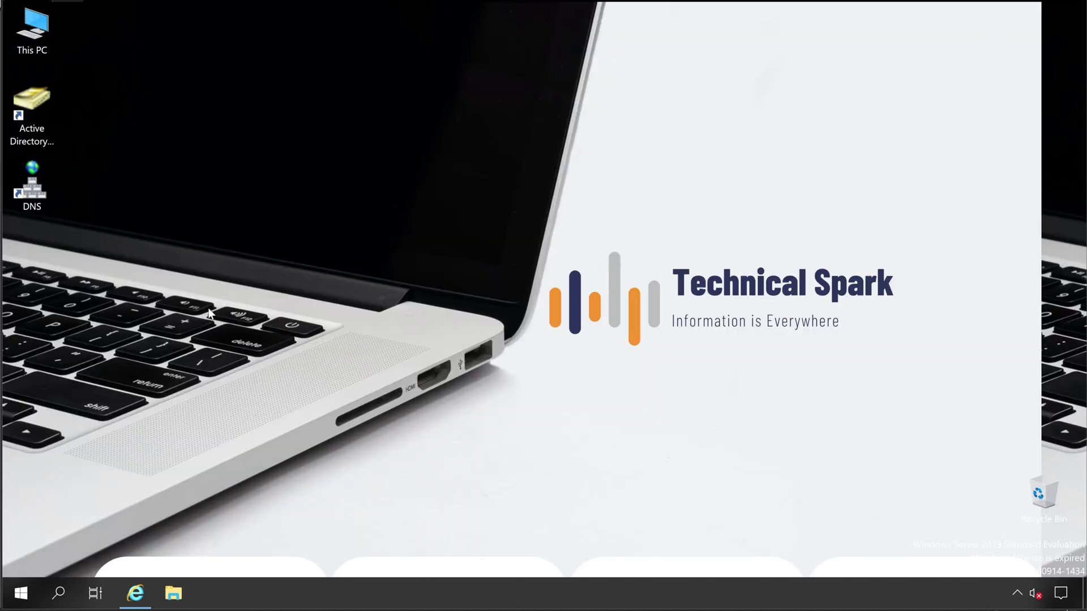
pyautogui.press('super+x')
pyautogui.click(72, 514)
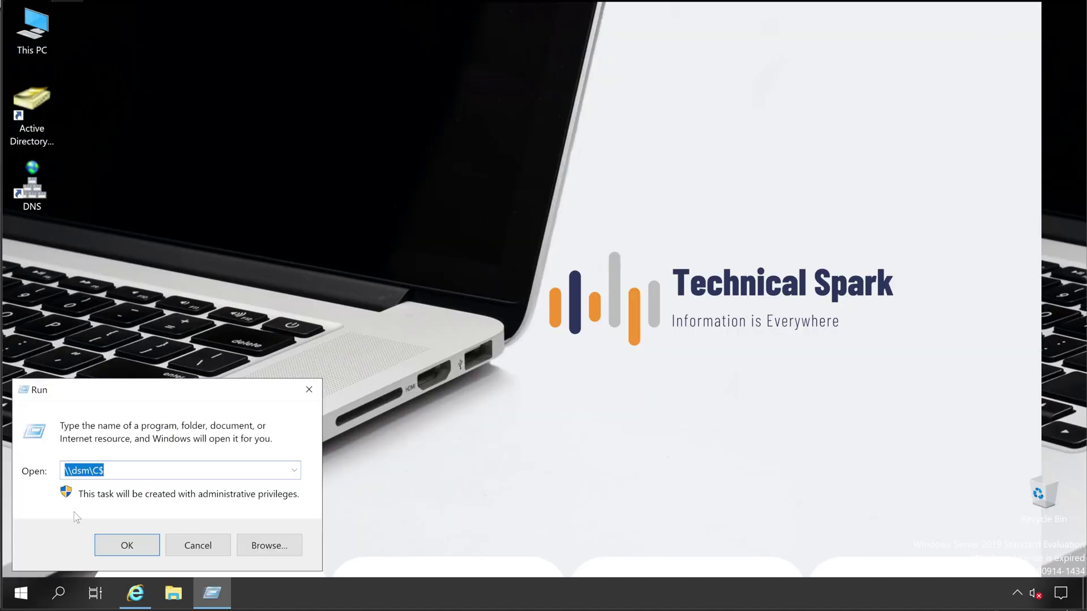
pyautogui.write('\\\\')
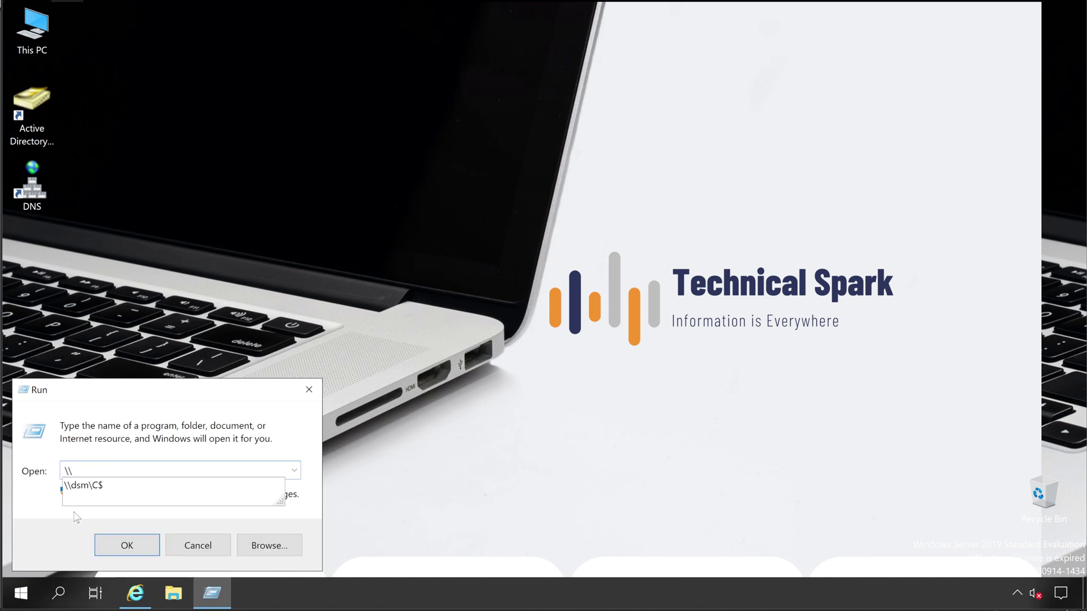
pyautogui.press('Return')
pyautogui.doubleClick(311, 210)
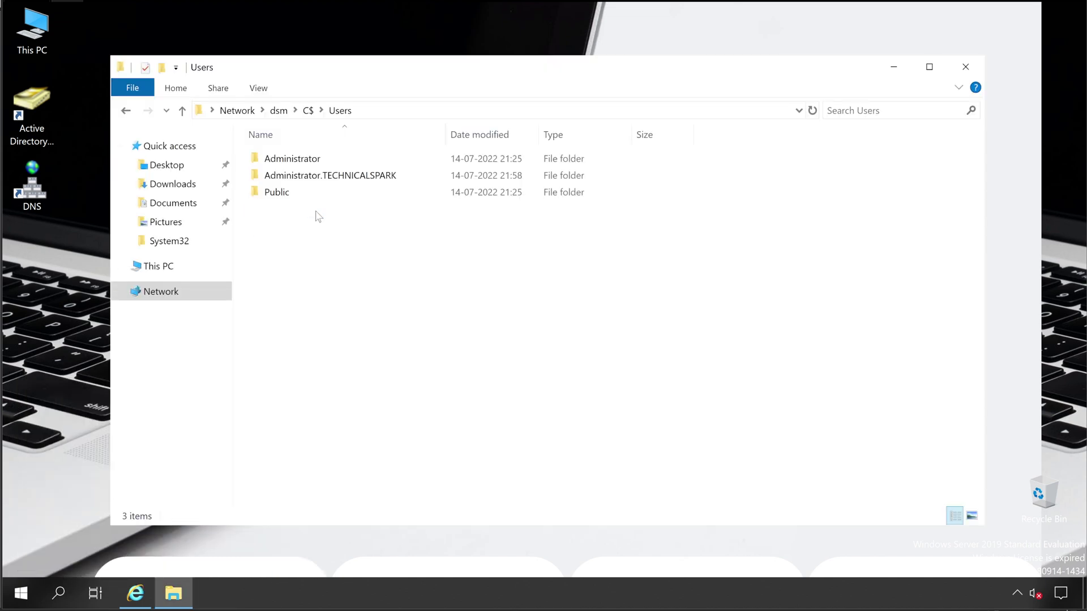
pyautogui.click(326, 177)
pyautogui.doubleClick(326, 179)
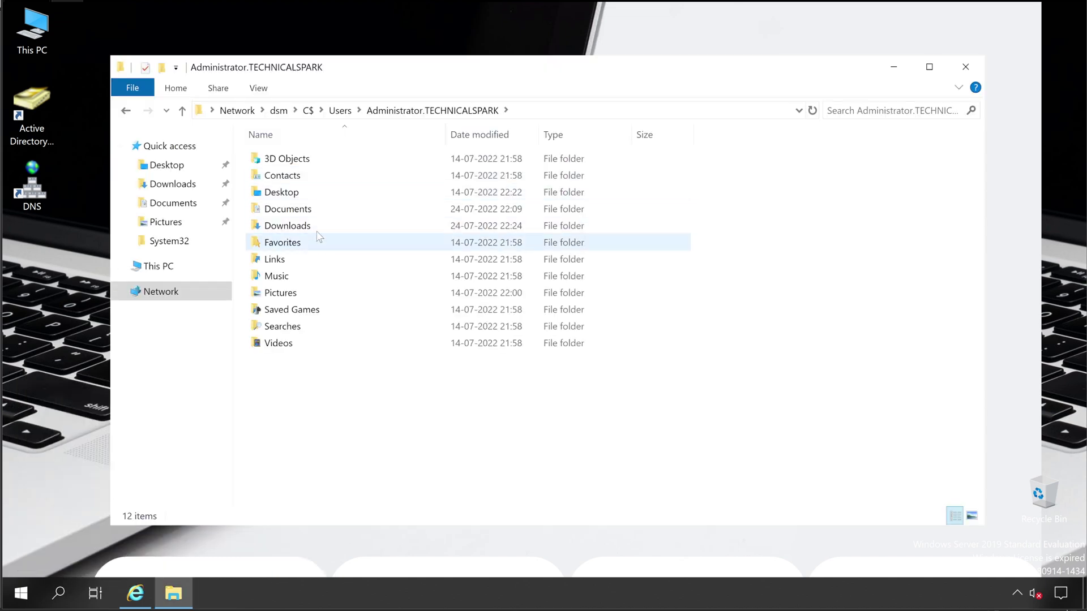
pyautogui.doubleClick(318, 226)
# Step: Copy the Agent-Core-Windows-20.0.0-4959.x86_64 installer from the shared Downloads folder to the desktop, and close the folder window
pyautogui.rightClick(310, 161)
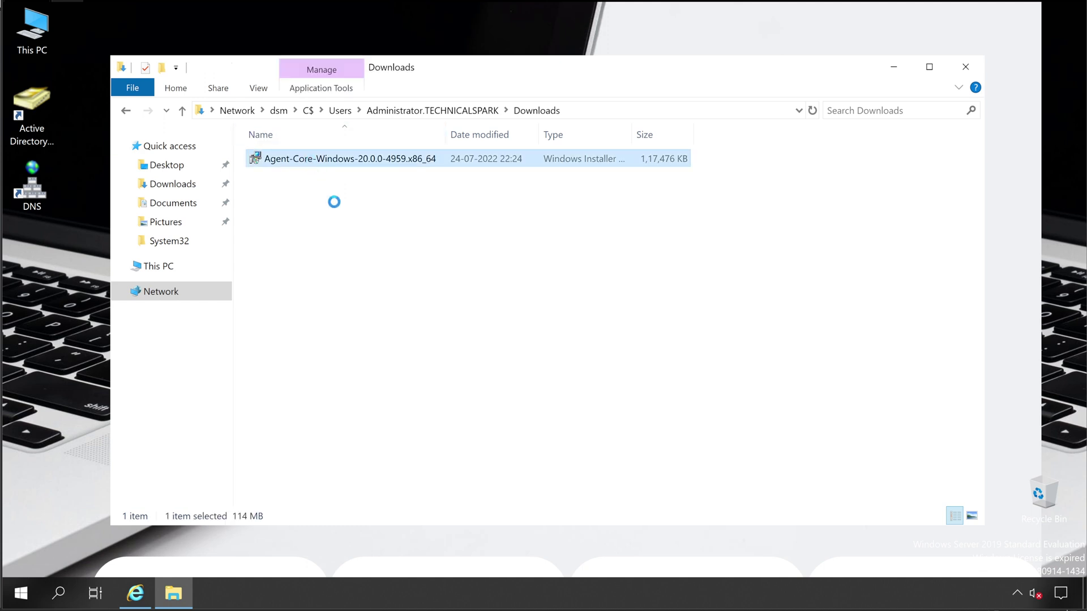
pyautogui.click(349, 350)
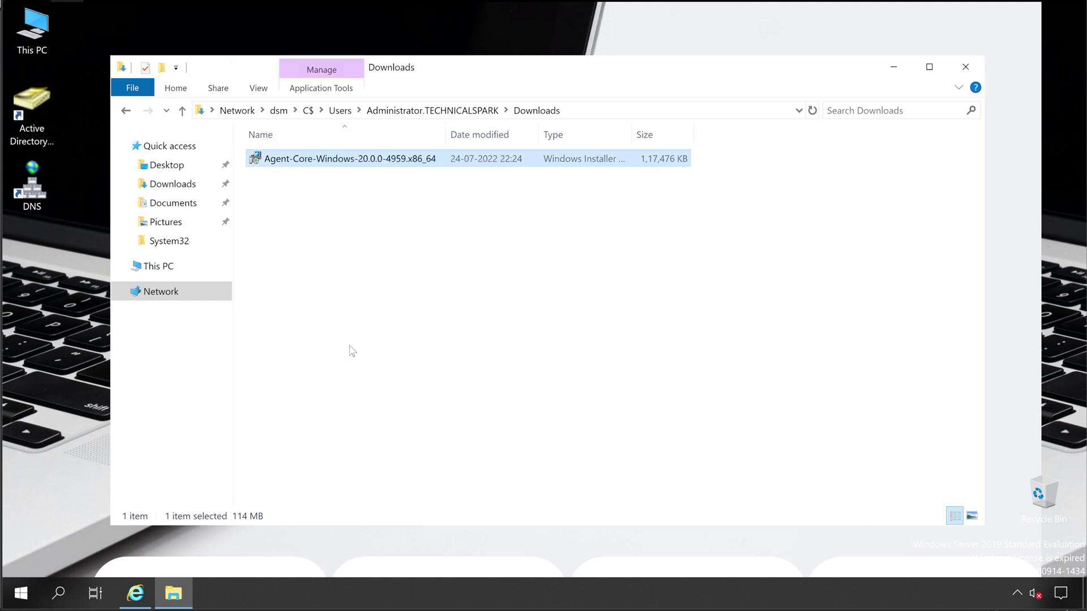
pyautogui.rightClick(56, 251)
pyautogui.click(82, 321)
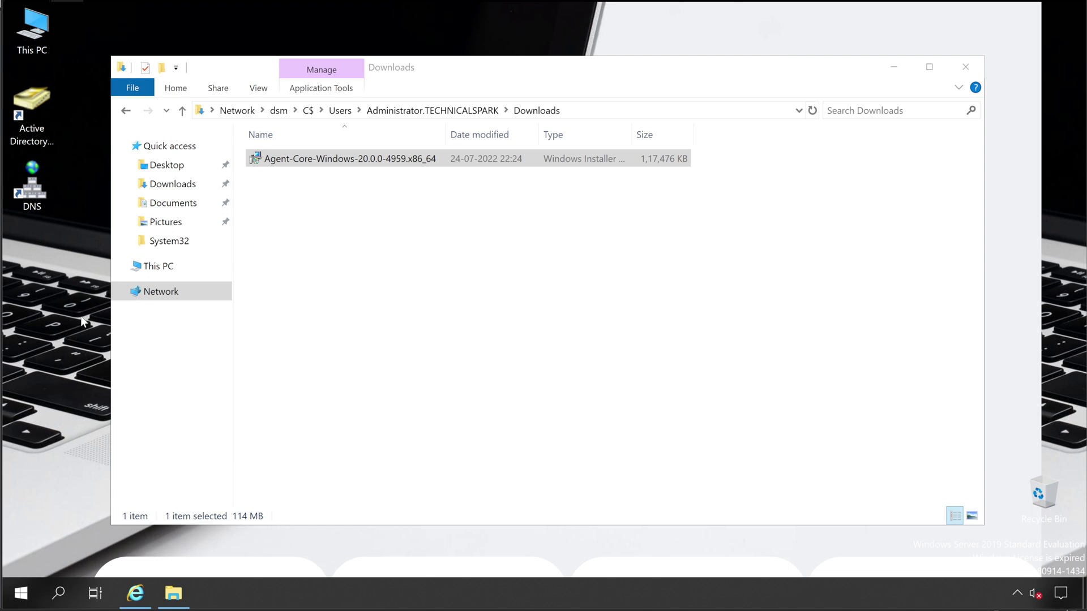
pyautogui.click(983, 68)
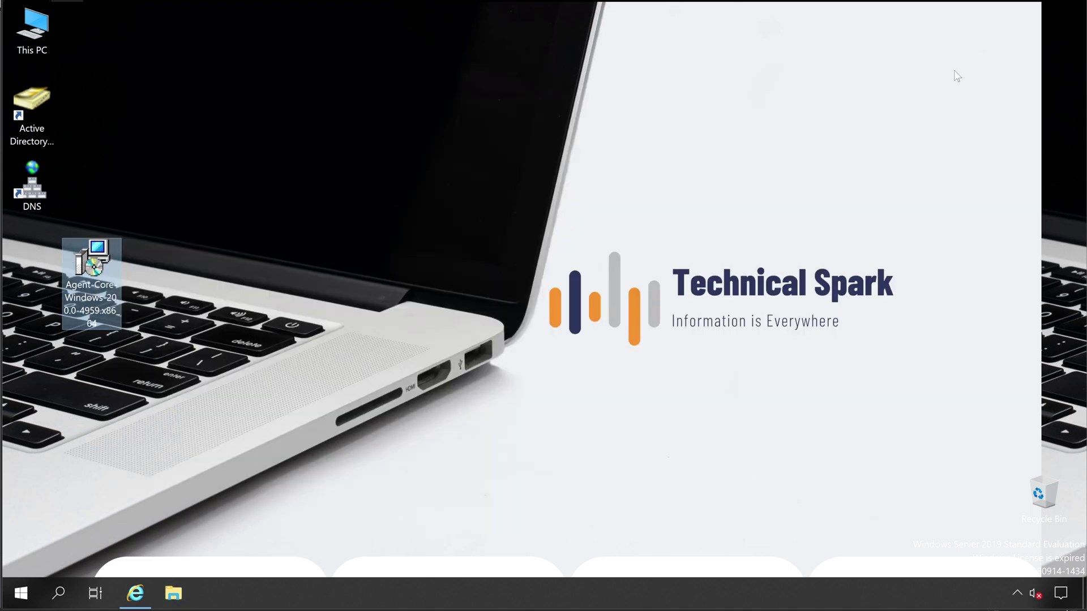
# Step: Install Trend Micro Deep Security Agent from the desktop installer, accepting the license agreement and keeping the default settings
pyautogui.rightClick(103, 251)
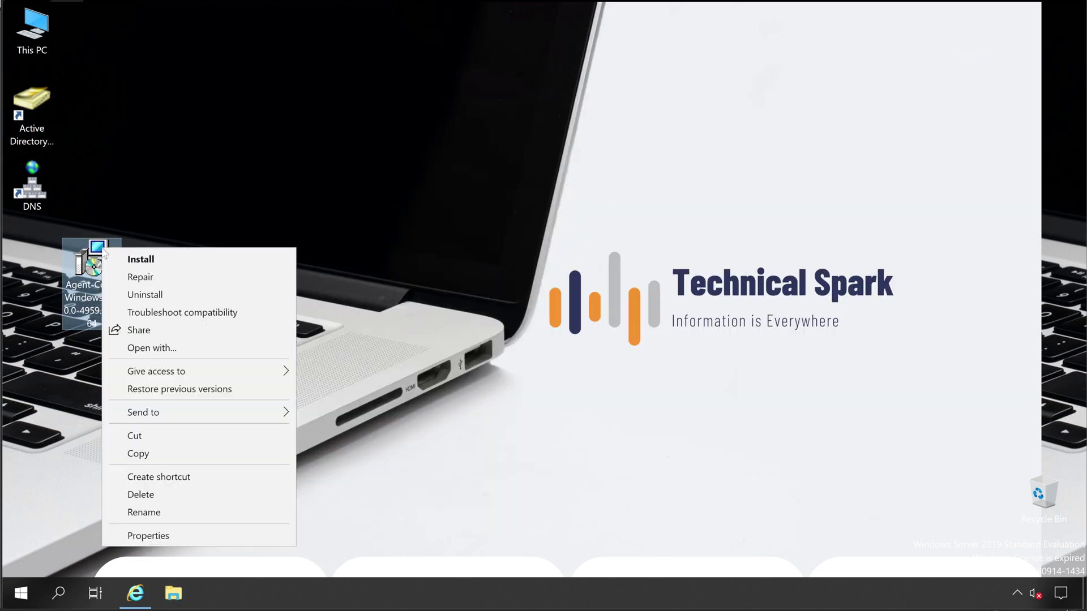
pyautogui.click(183, 263)
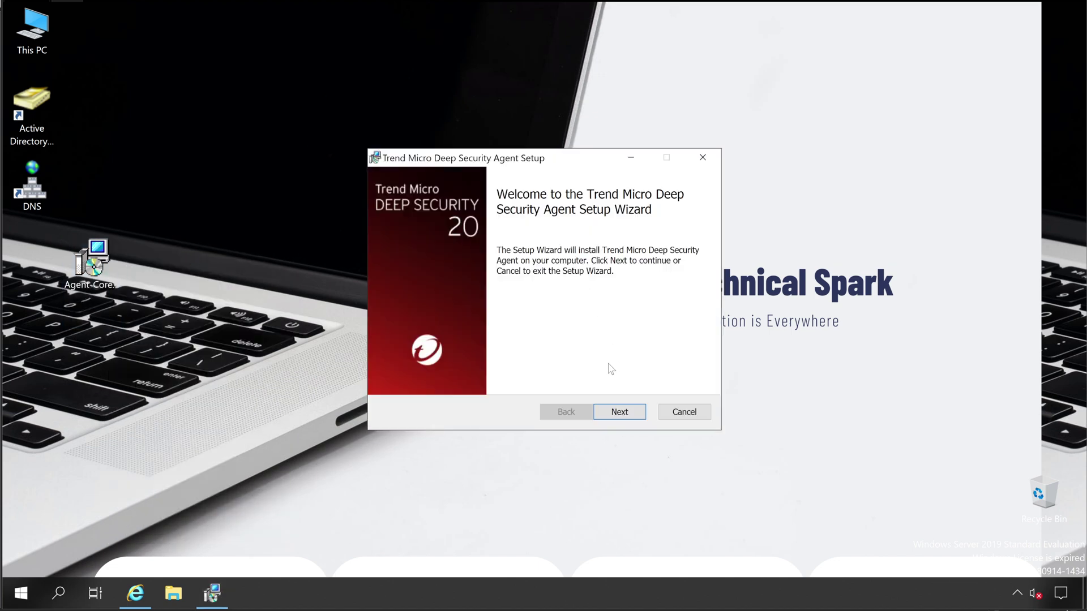
pyautogui.click(621, 412)
pyautogui.click(508, 379)
pyautogui.click(618, 415)
pyautogui.click(620, 415)
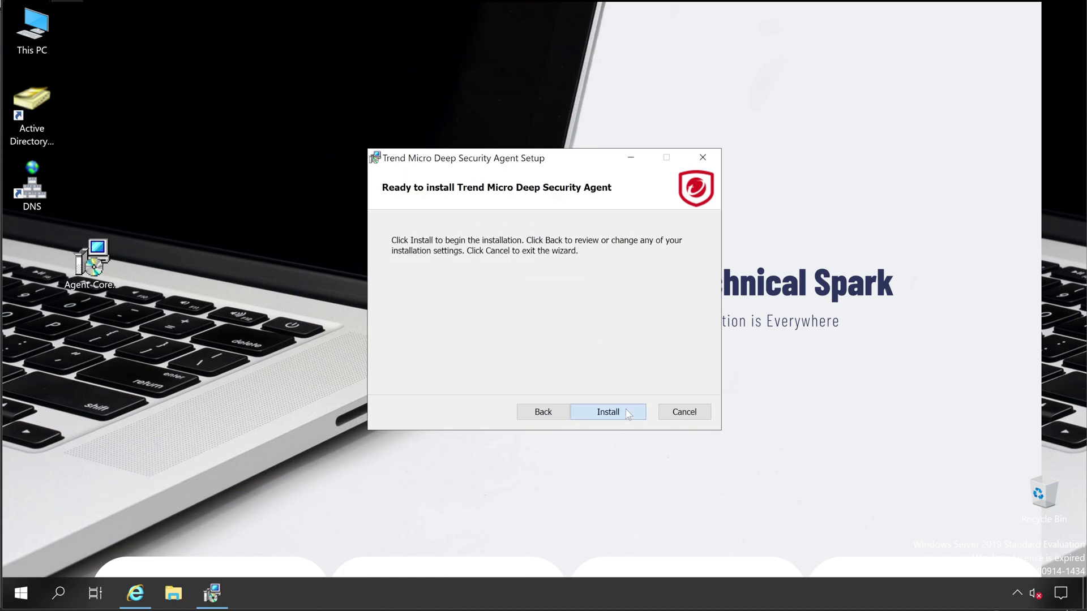
pyautogui.click(627, 413)
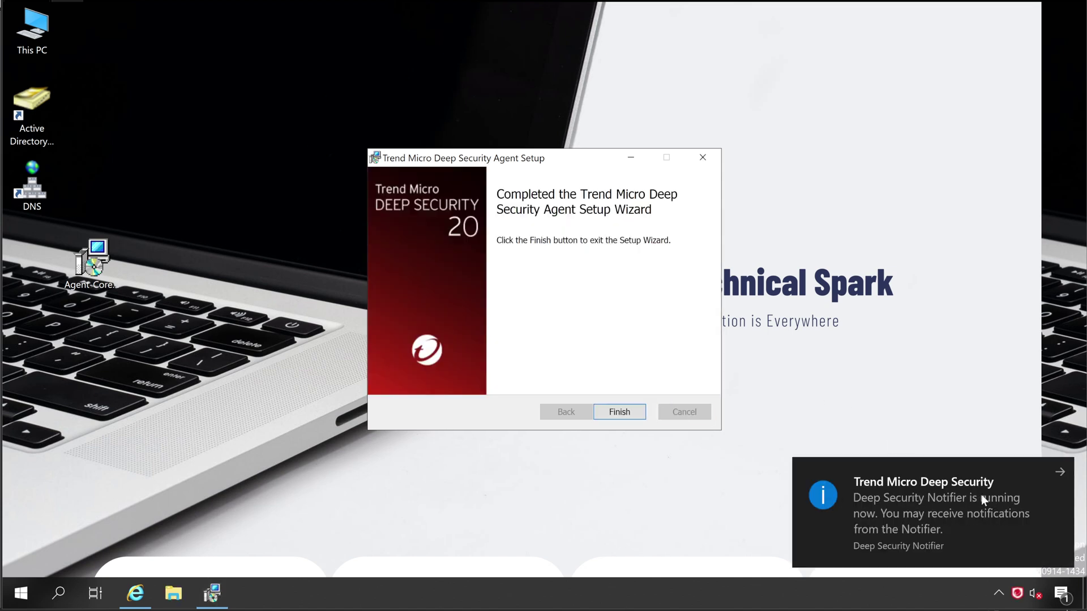
pyautogui.click(1062, 473)
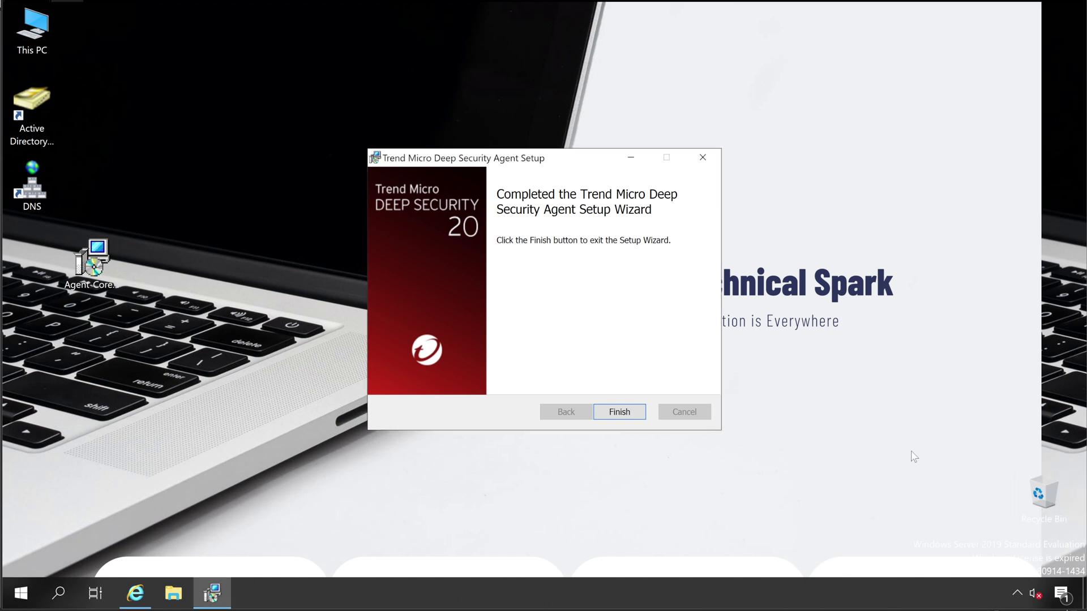
pyautogui.click(618, 417)
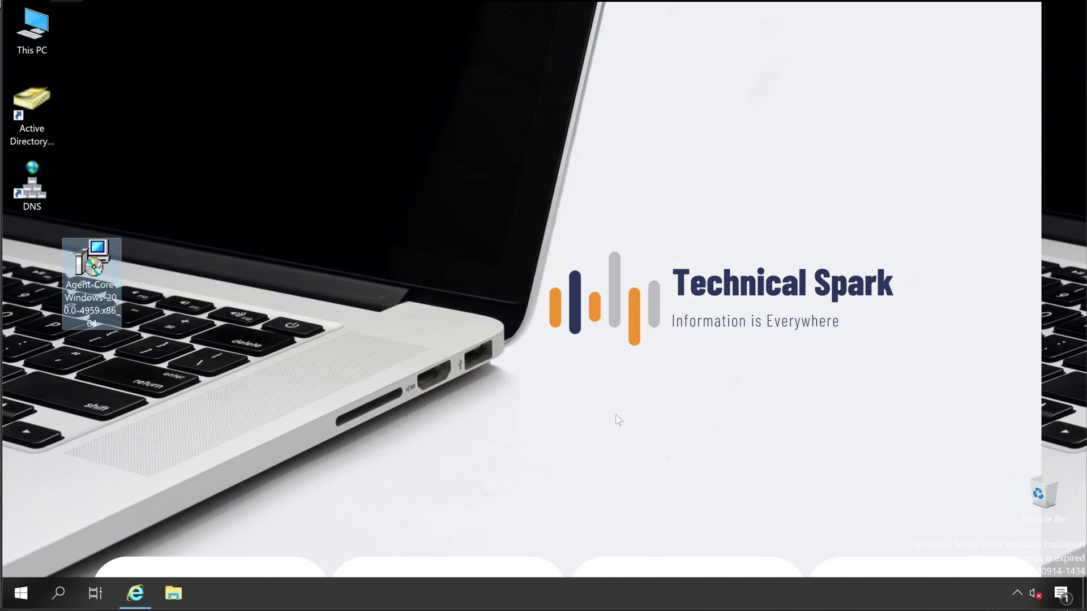
# Step: Open the Deep Security Notifier and examine the status of the agent and its protection modules
pyautogui.click(1017, 593)
pyautogui.doubleClick(1001, 562)
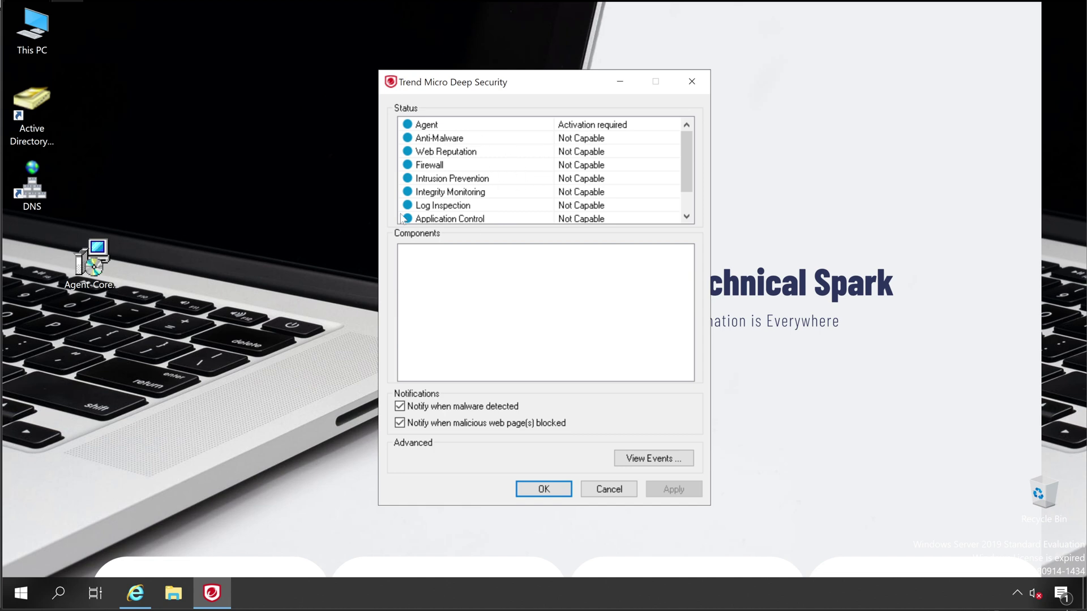
pyautogui.scroll(-1, 430, 176)
pyautogui.scroll(1, 498, 199)
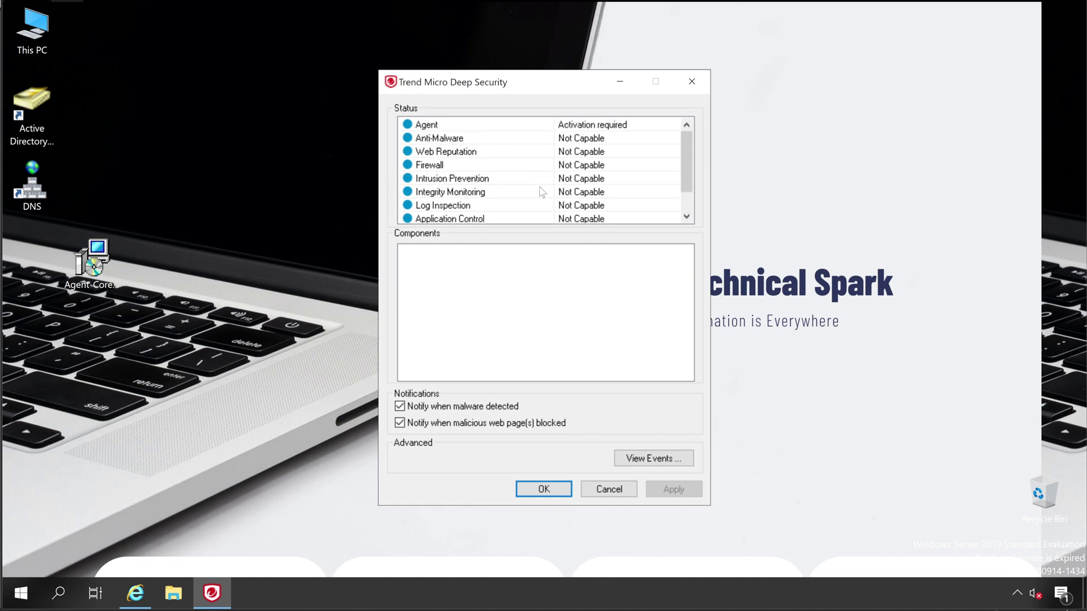
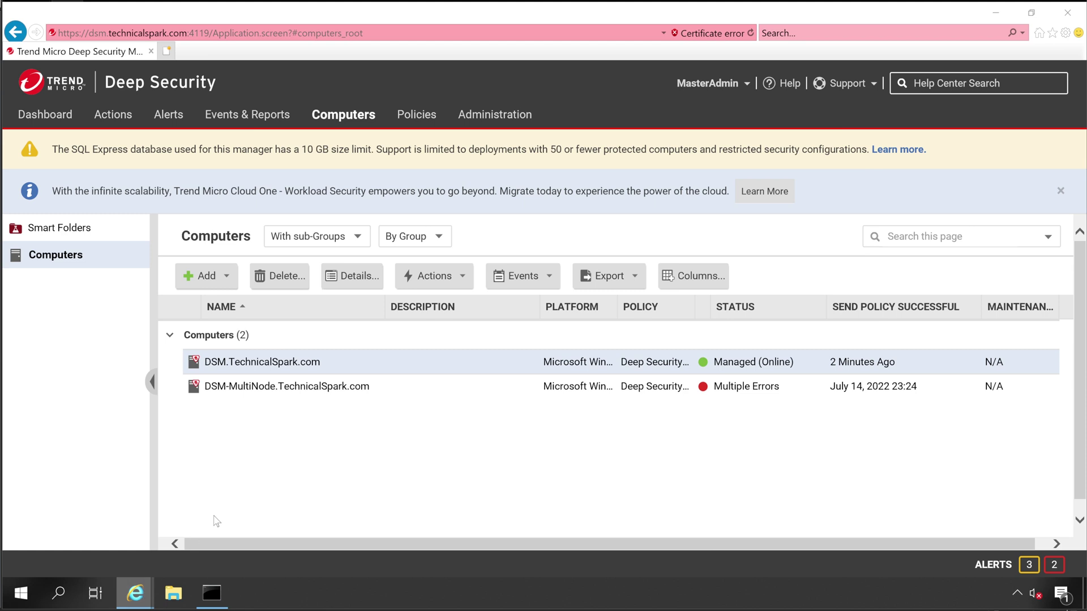
# Step: Set the new computer's hostname to WS2K19-DC01, its policy to Base Policy > Windows > Windows Server, and its update source to Default Relay Group
pyautogui.click(263, 493)
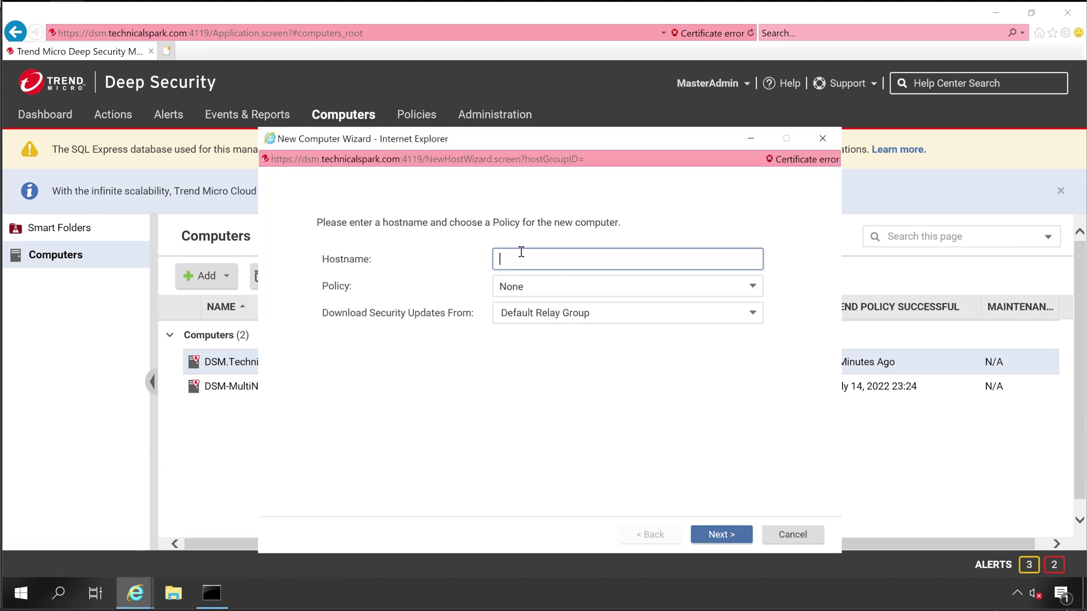
pyautogui.write('WS2K19-DC01')
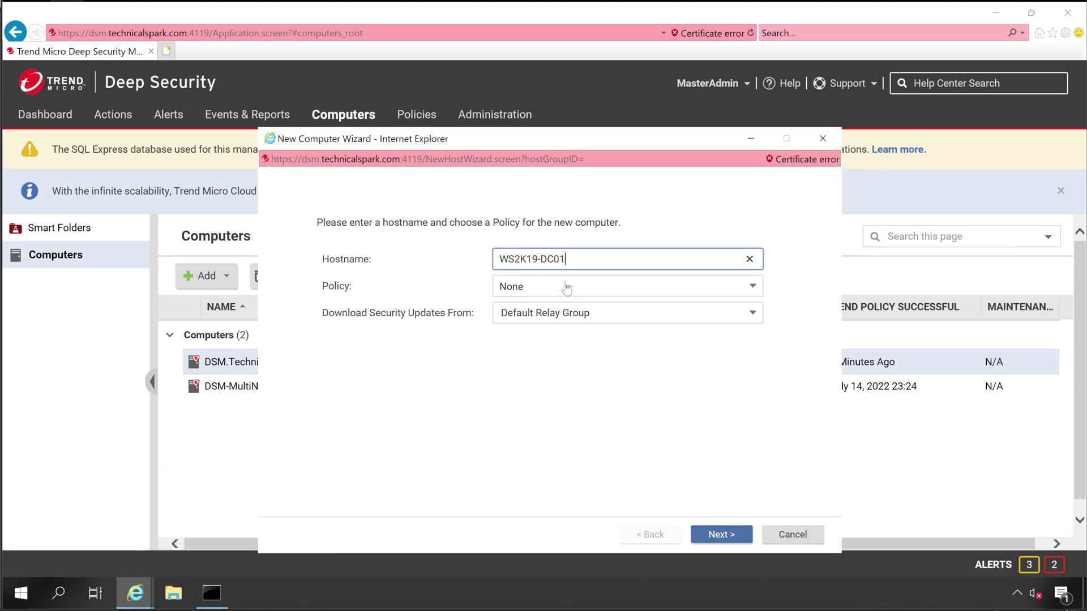
pyautogui.click(527, 291)
pyautogui.click(512, 347)
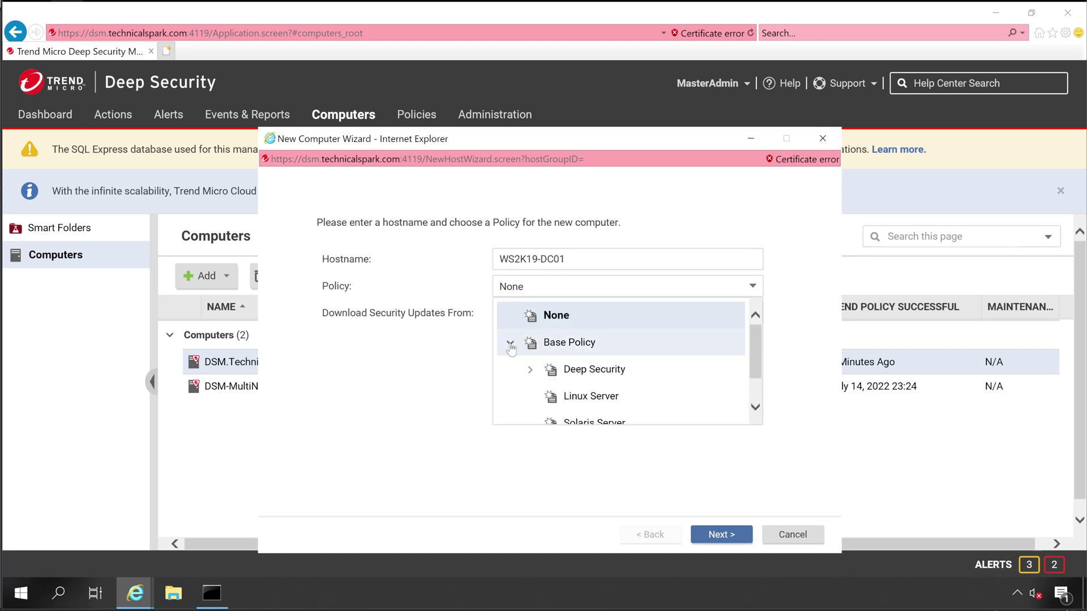
pyautogui.scroll(-1, 619, 354)
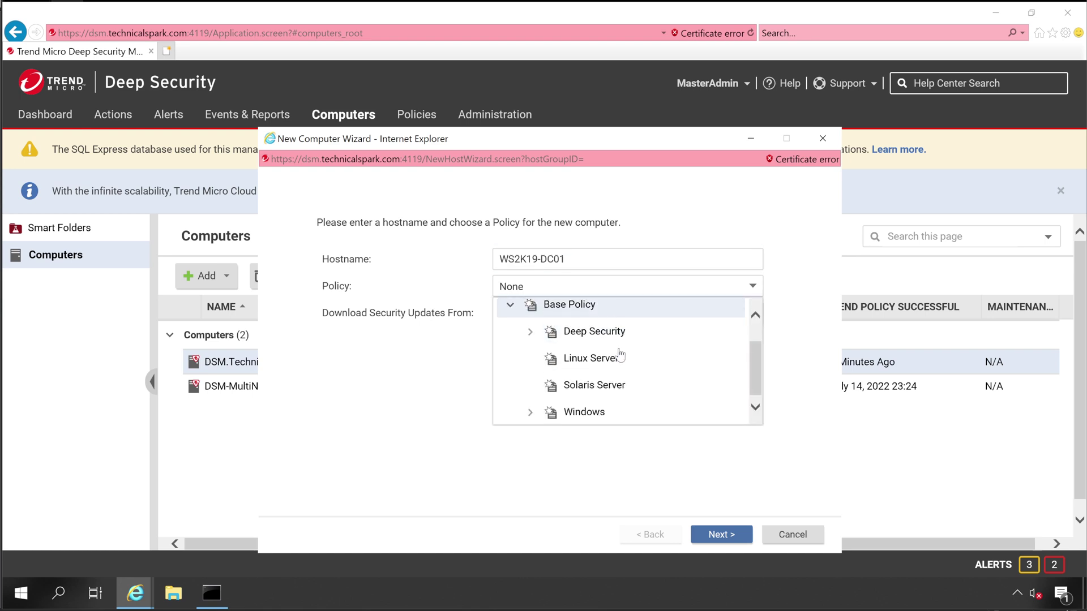
pyautogui.click(530, 407)
pyautogui.scroll(-1, 629, 362)
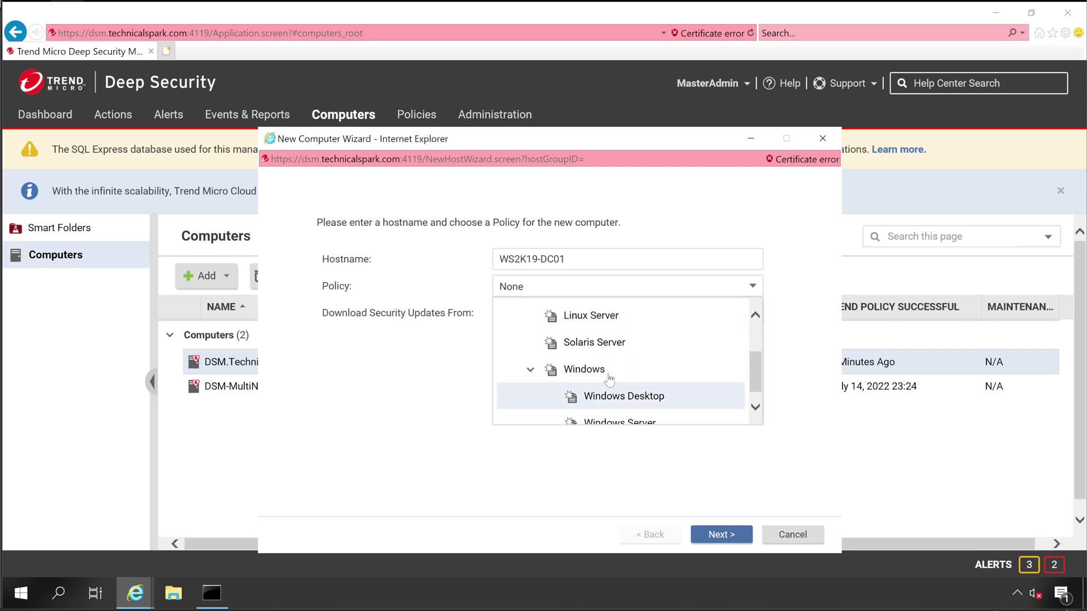
pyautogui.scroll(-1, 609, 379)
pyautogui.click(634, 409)
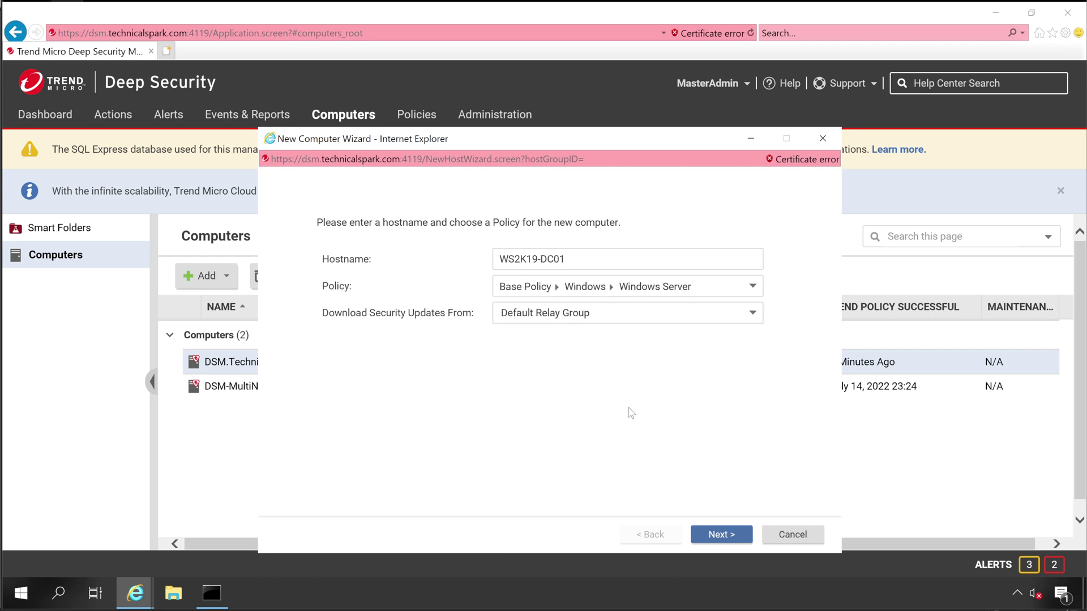
pyautogui.click(550, 316)
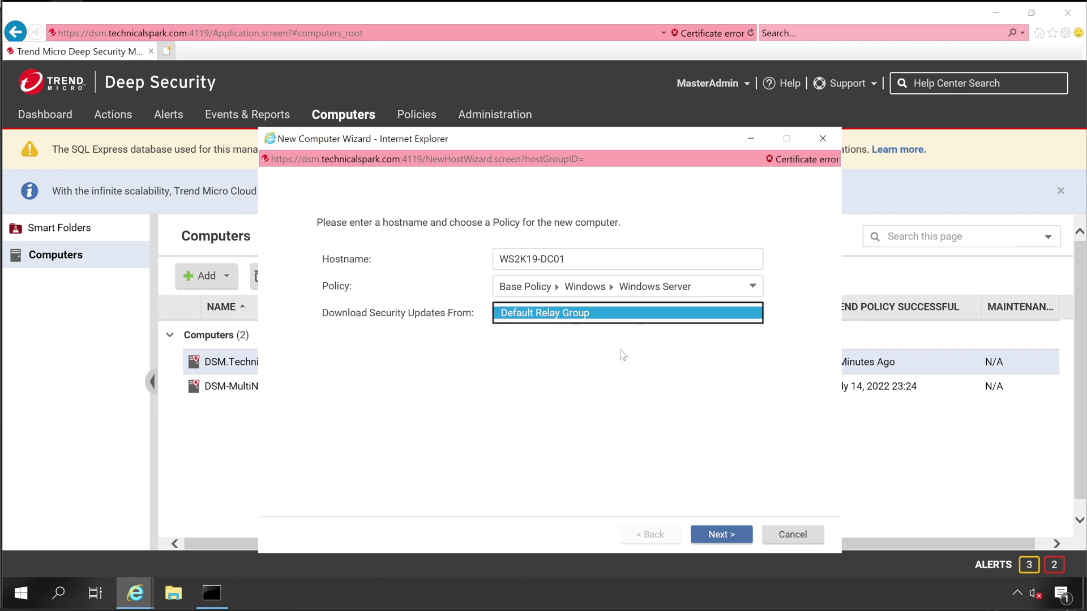
# Step: Complete the New Computer Wizard for WS2K19-DC01 and close it with the option to open the computer details kept on
pyautogui.click(721, 534)
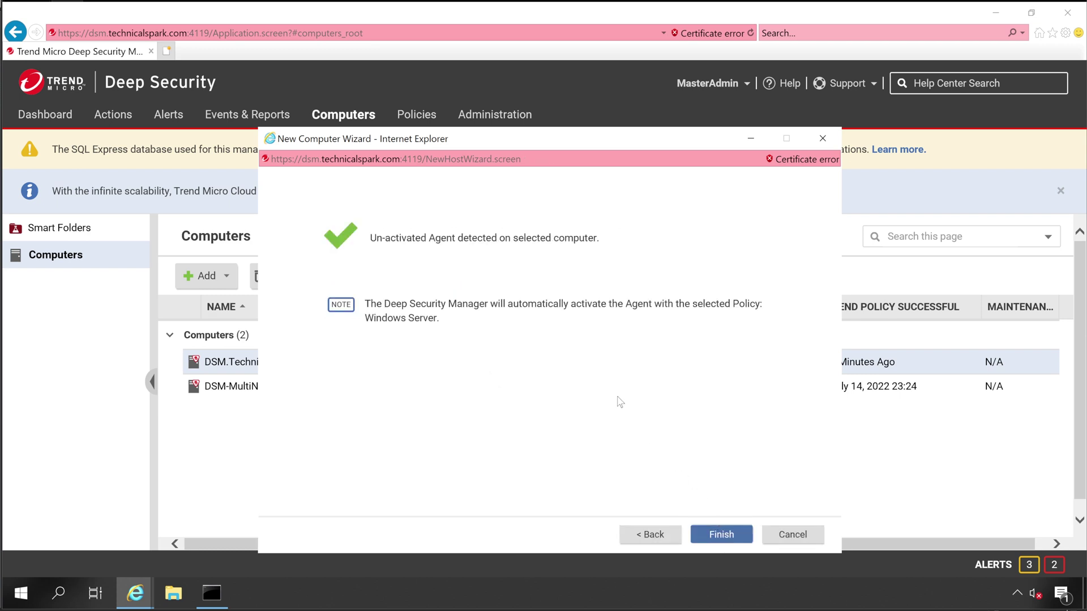
pyautogui.moveTo(364, 239); pyautogui.dragTo(675, 287)
pyautogui.click(720, 524)
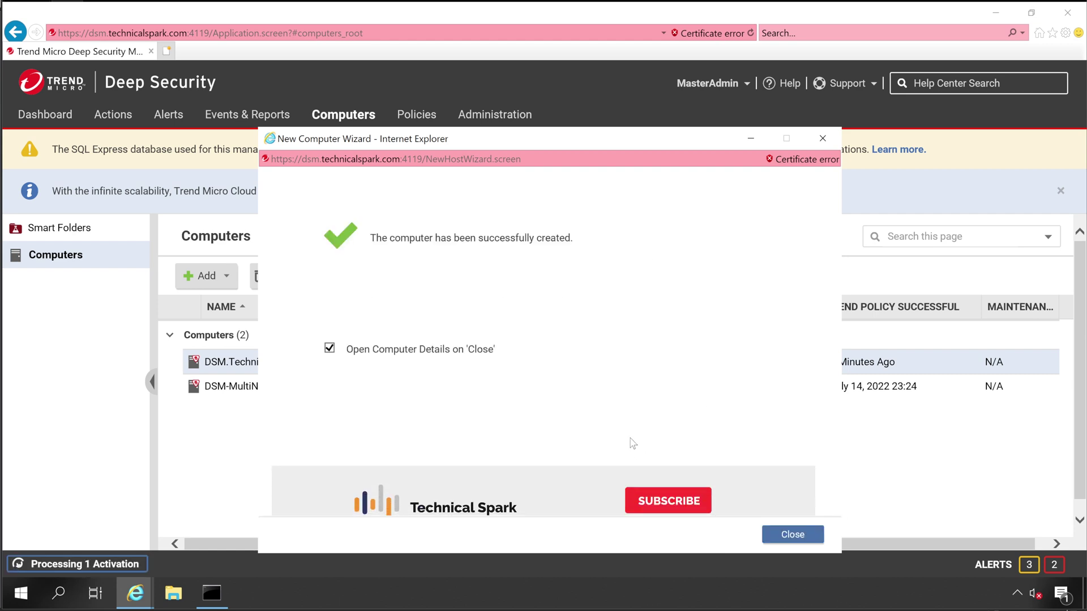
pyautogui.moveTo(396, 238); pyautogui.dragTo(573, 241)
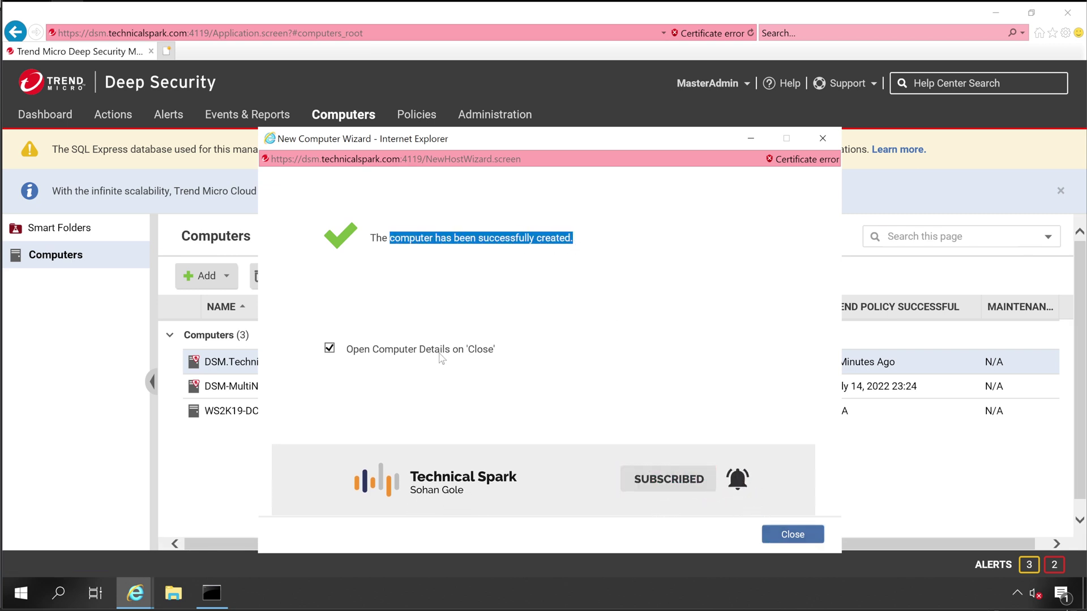
pyautogui.click(793, 534)
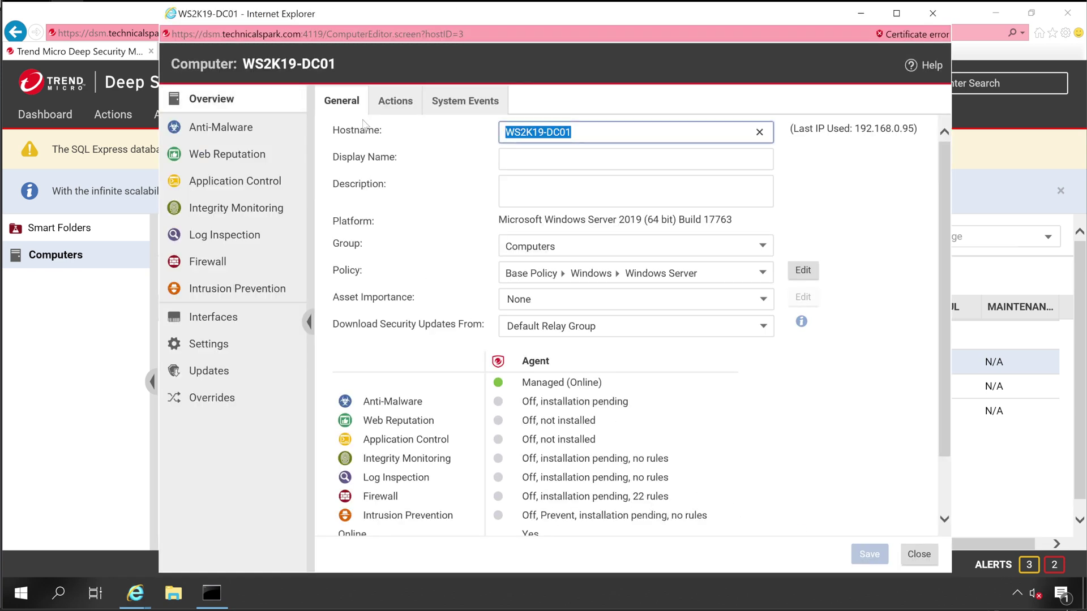
# Step: Examine the agent status, activation and policy actions, and protection module states in the WS2K19-DC01 computer details
pyautogui.moveTo(523, 383); pyautogui.dragTo(601, 389)
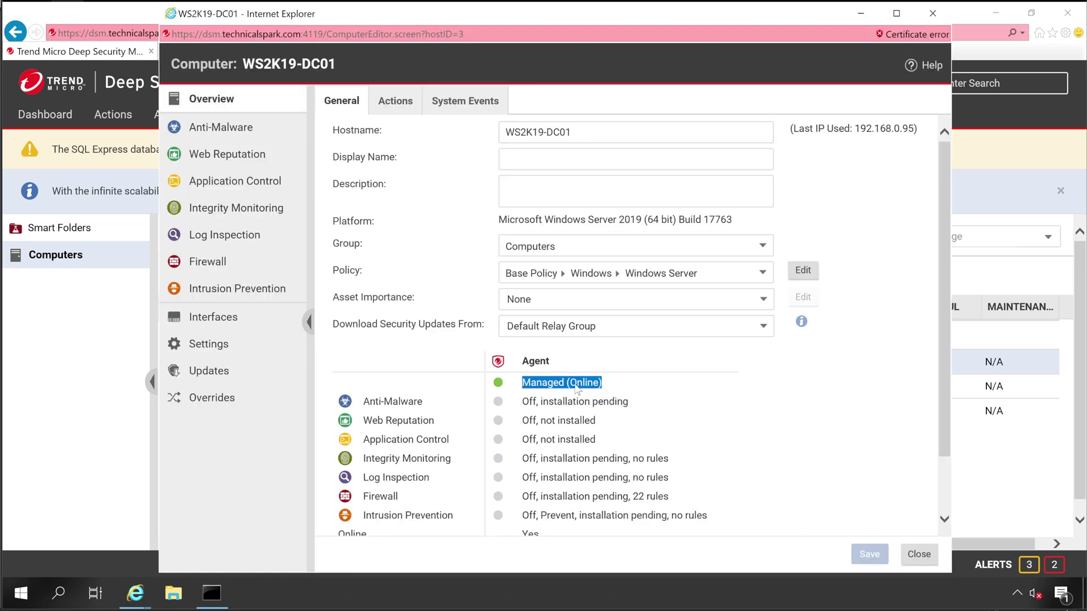
pyautogui.click(552, 384)
pyautogui.moveTo(530, 382); pyautogui.dragTo(612, 385)
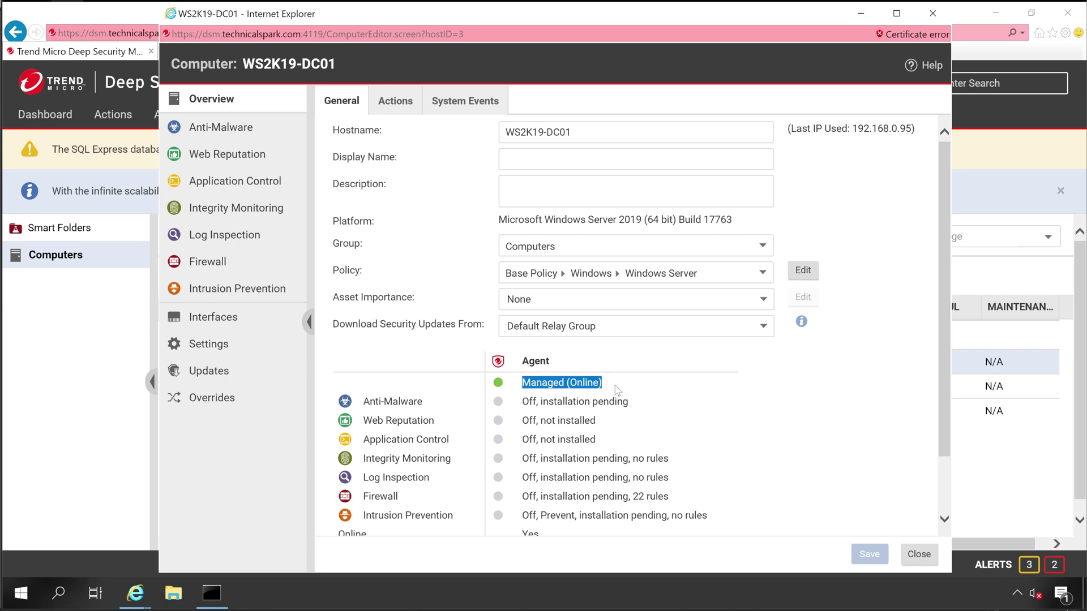
pyautogui.click(396, 101)
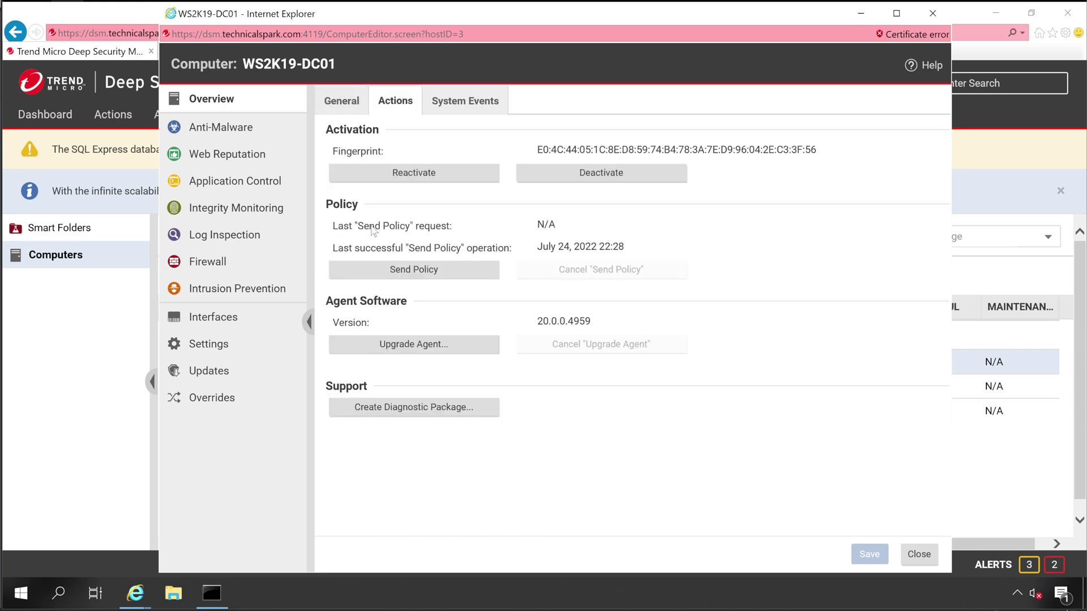
pyautogui.click(341, 103)
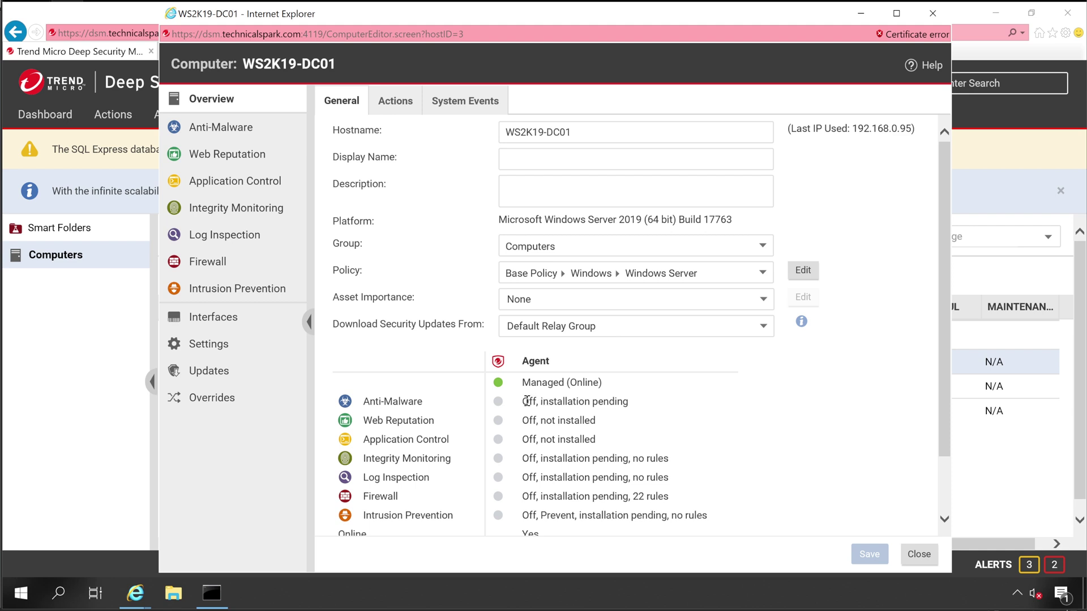
pyautogui.moveTo(541, 403); pyautogui.dragTo(630, 405)
pyautogui.moveTo(541, 422); pyautogui.dragTo(613, 423)
pyautogui.moveTo(543, 460); pyautogui.dragTo(679, 464)
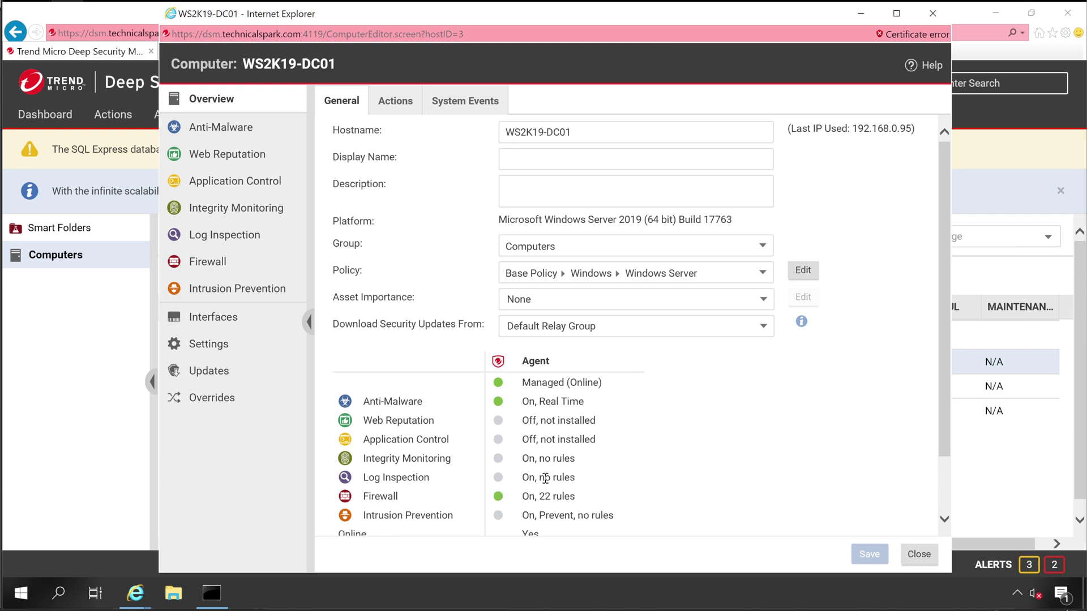
pyautogui.moveTo(530, 404); pyautogui.dragTo(609, 404)
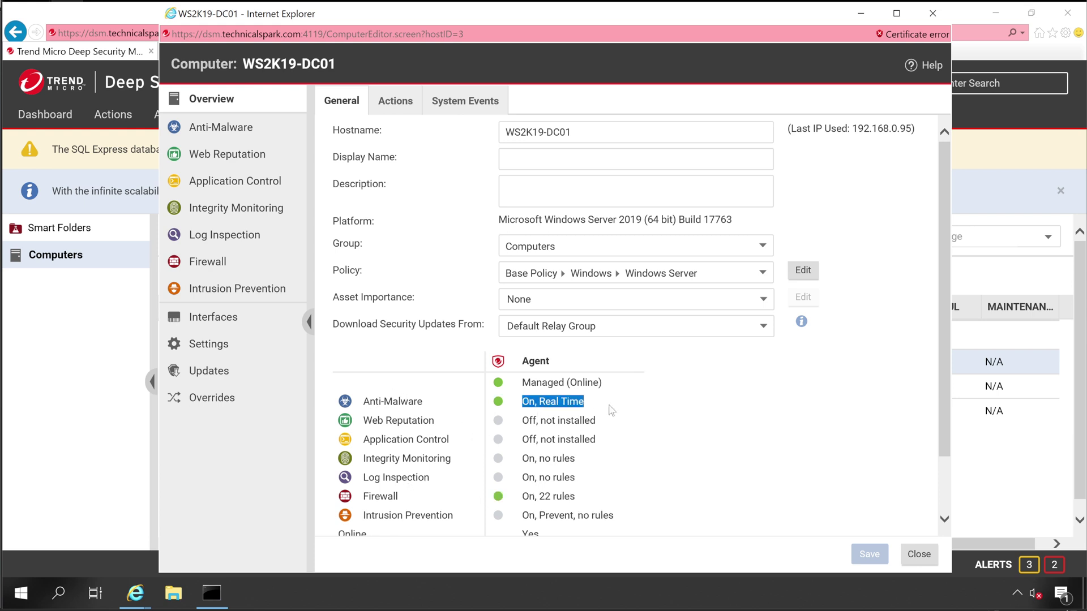
pyautogui.moveTo(530, 497); pyautogui.dragTo(583, 494)
pyautogui.scroll(-1, 589, 479)
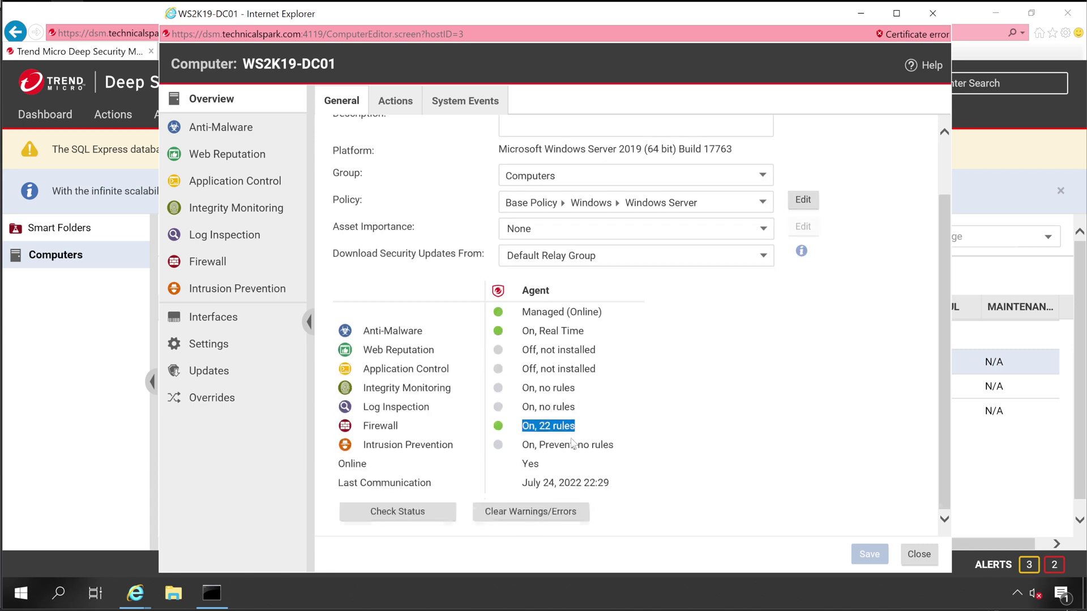
pyautogui.scroll(1, 572, 442)
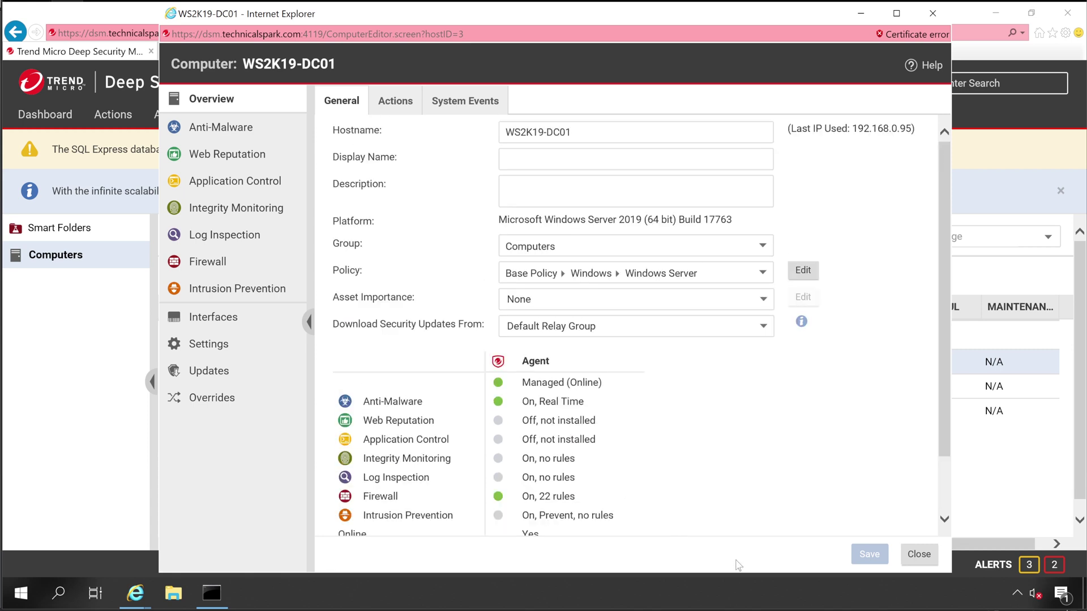
# Step: Open the Deep Security Notifier, compare its module statuses with the WS2K19-DC01 computer details, and close it
pyautogui.click(1017, 593)
pyautogui.doubleClick(1001, 562)
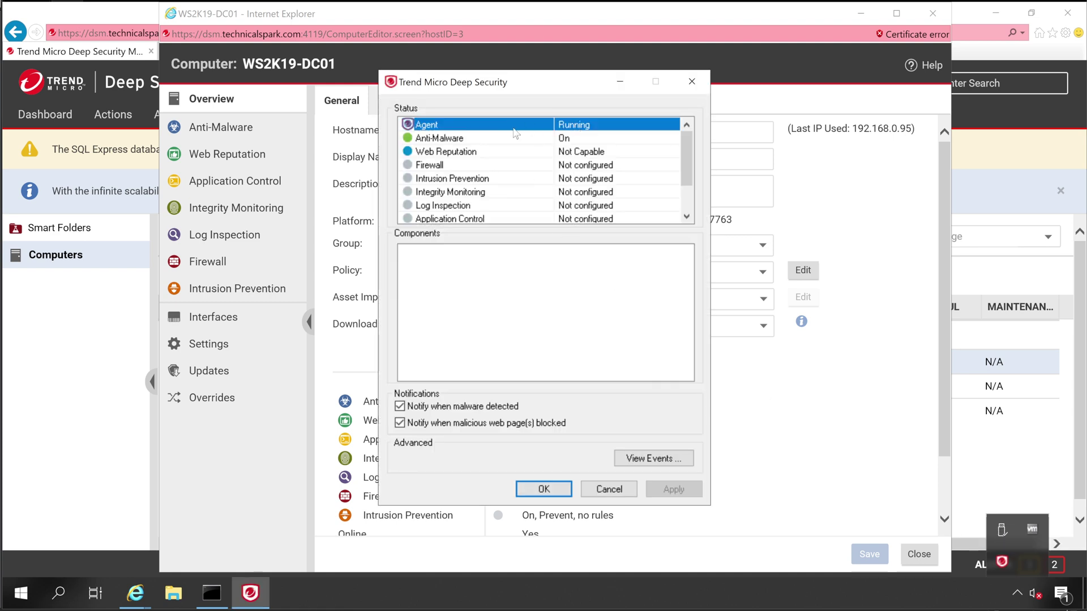
pyautogui.click(535, 153)
pyautogui.click(539, 179)
pyautogui.scroll(-1, 541, 183)
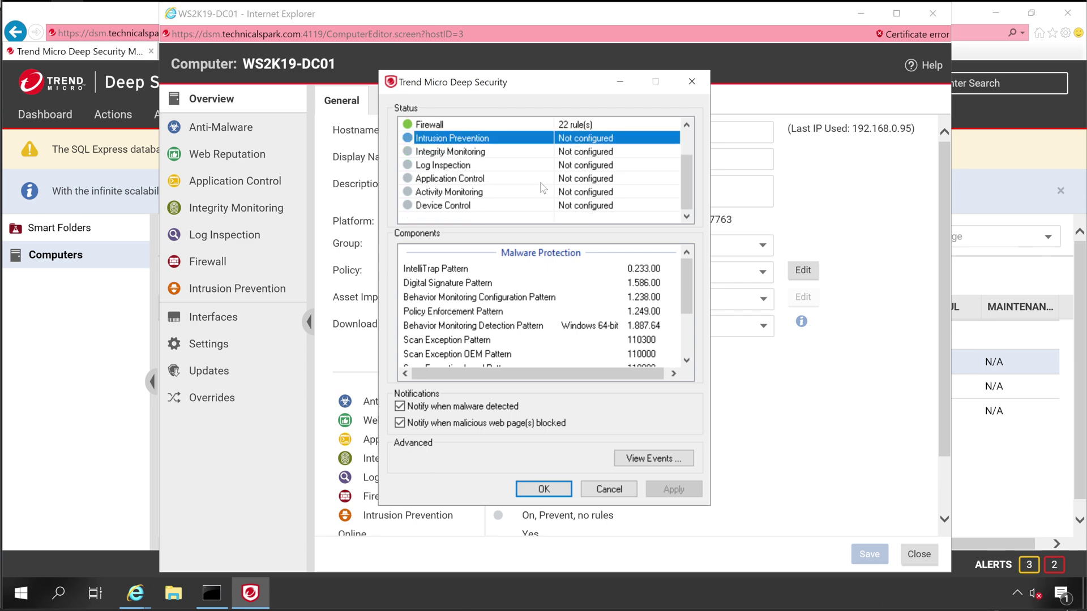
pyautogui.scroll(1, 543, 187)
pyautogui.moveTo(571, 86); pyautogui.dragTo(794, 96)
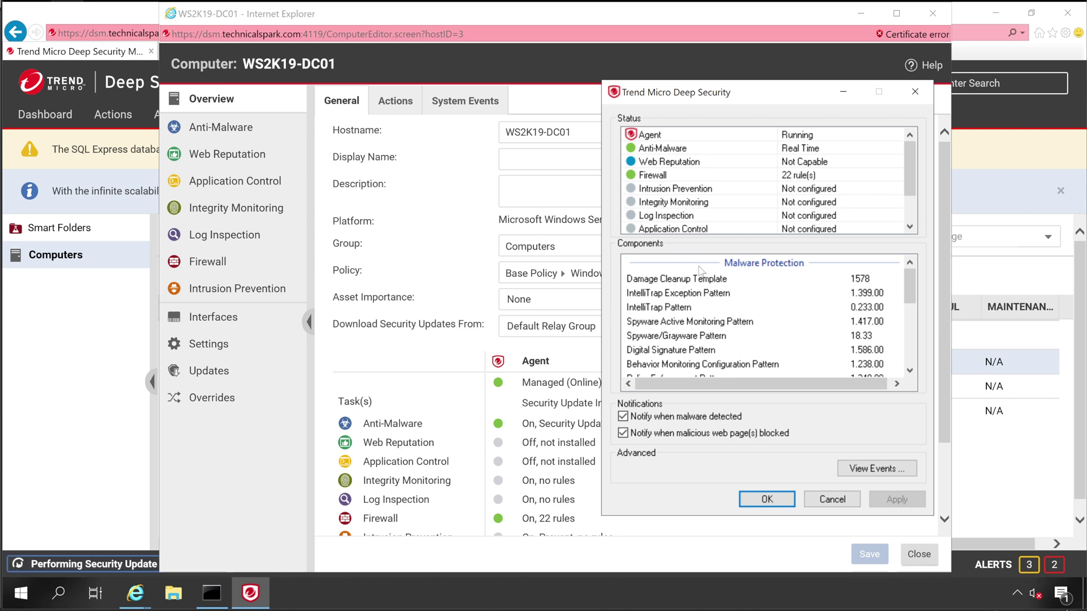
pyautogui.click(679, 162)
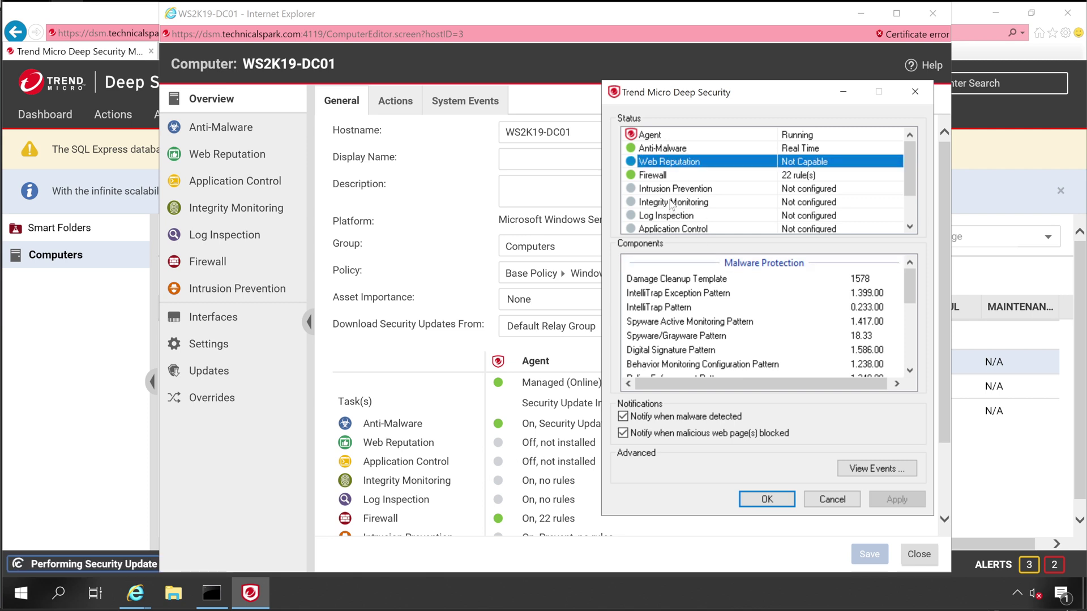
pyautogui.click(673, 228)
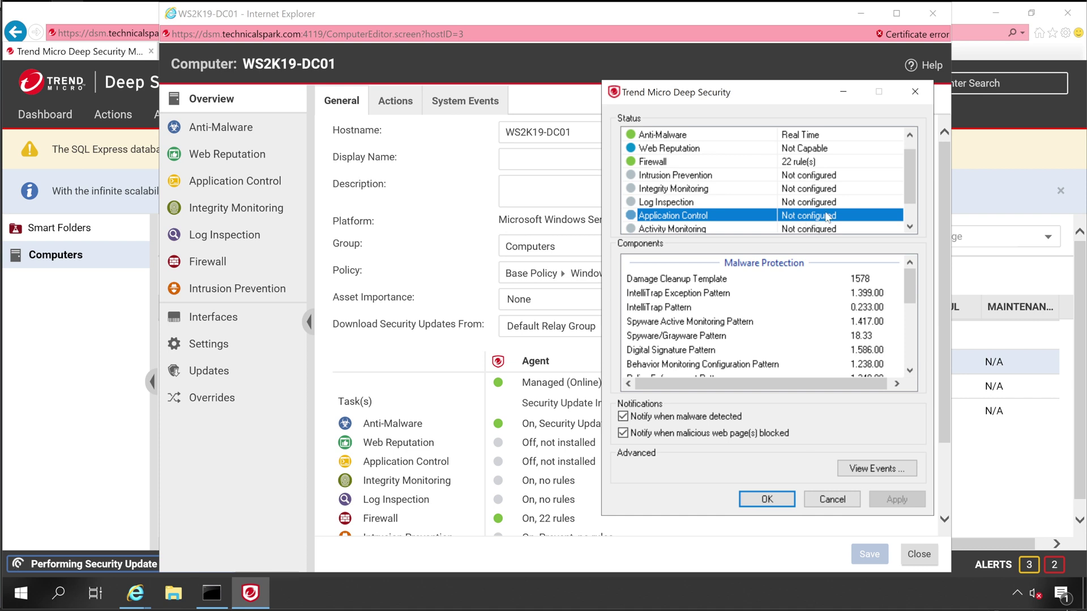
pyautogui.click(833, 499)
# Step: Check the security update task in the WS2K19-DC01 details and the manager's main window, and close the computer details
pyautogui.moveTo(521, 403); pyautogui.dragTo(670, 418)
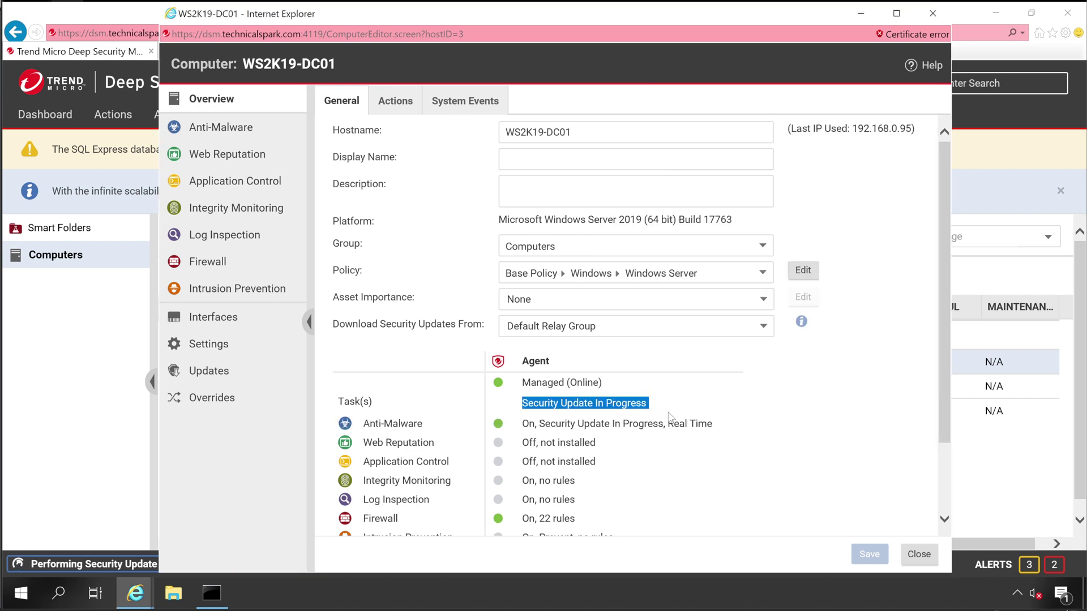
pyautogui.click(669, 402)
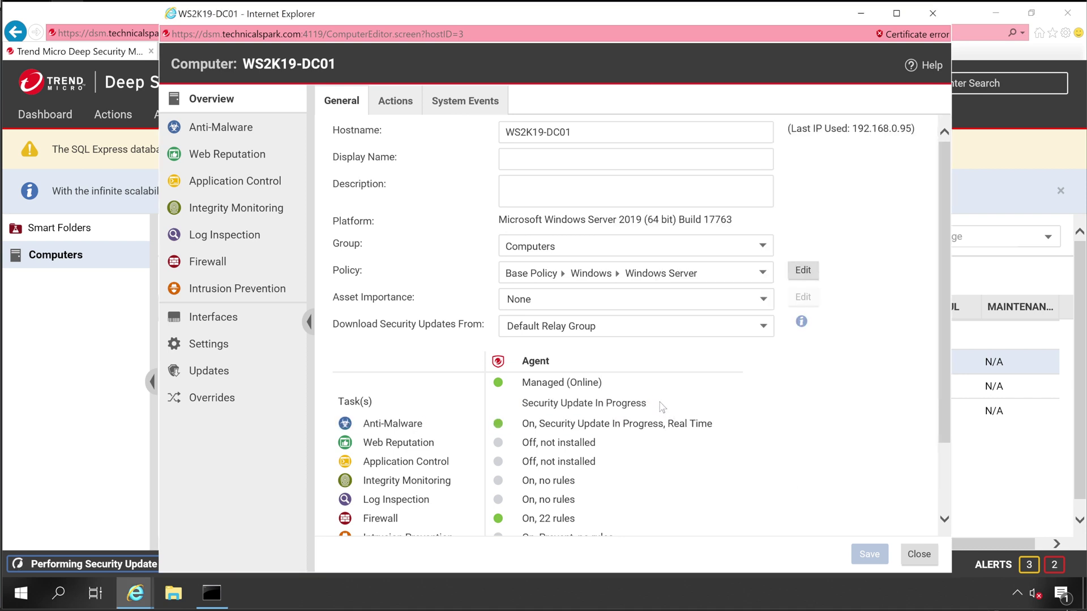
pyautogui.moveTo(570, 15); pyautogui.dragTo(635, 16)
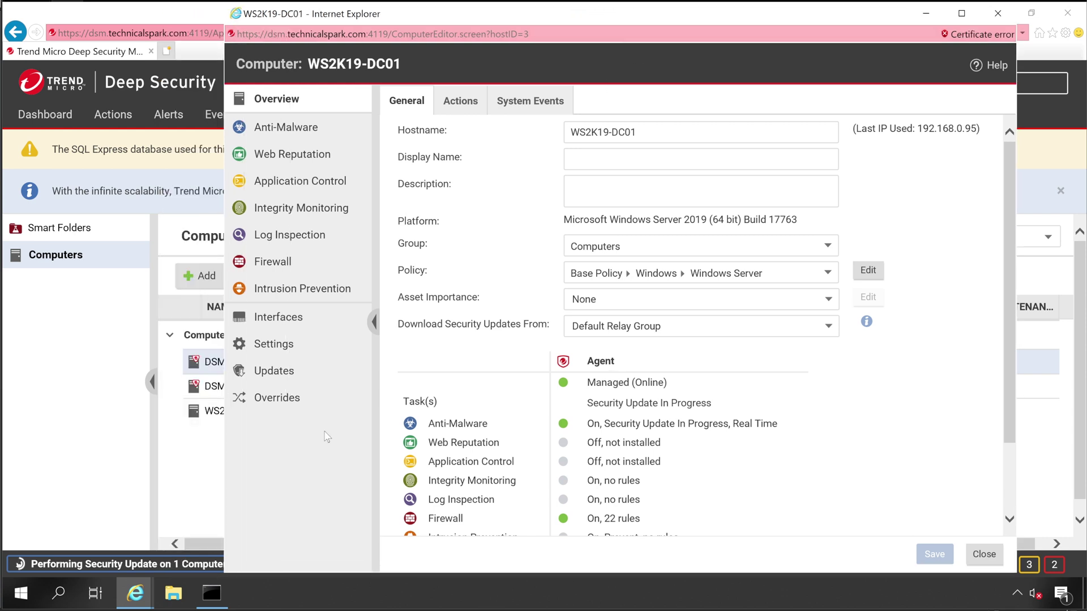
pyautogui.click(66, 566)
pyautogui.moveTo(31, 565); pyautogui.dragTo(237, 565)
pyautogui.click(47, 569)
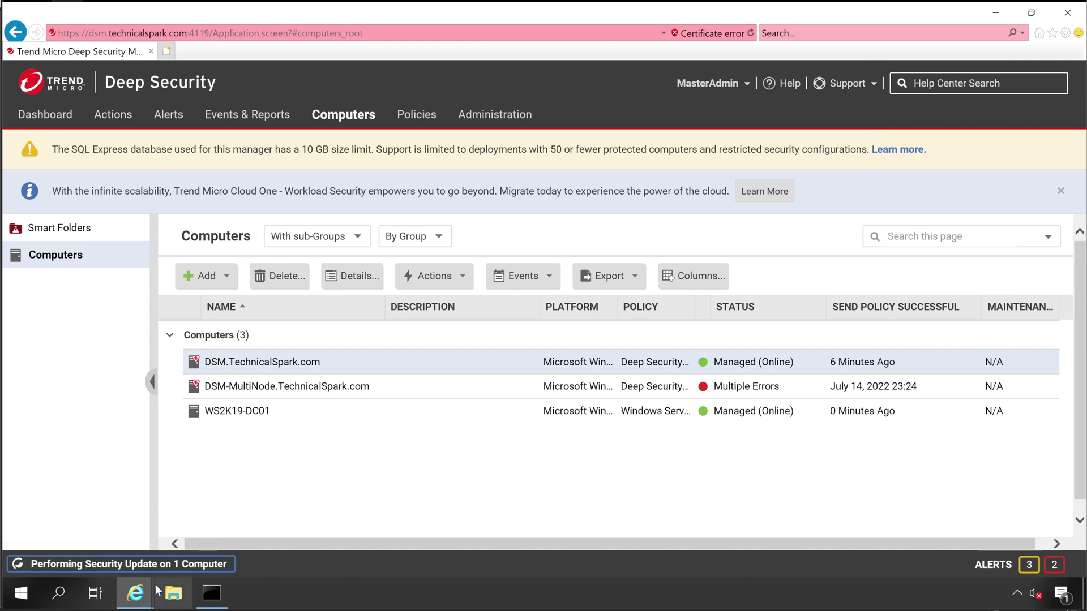
pyautogui.moveTo(138, 589)
pyautogui.click(279, 516)
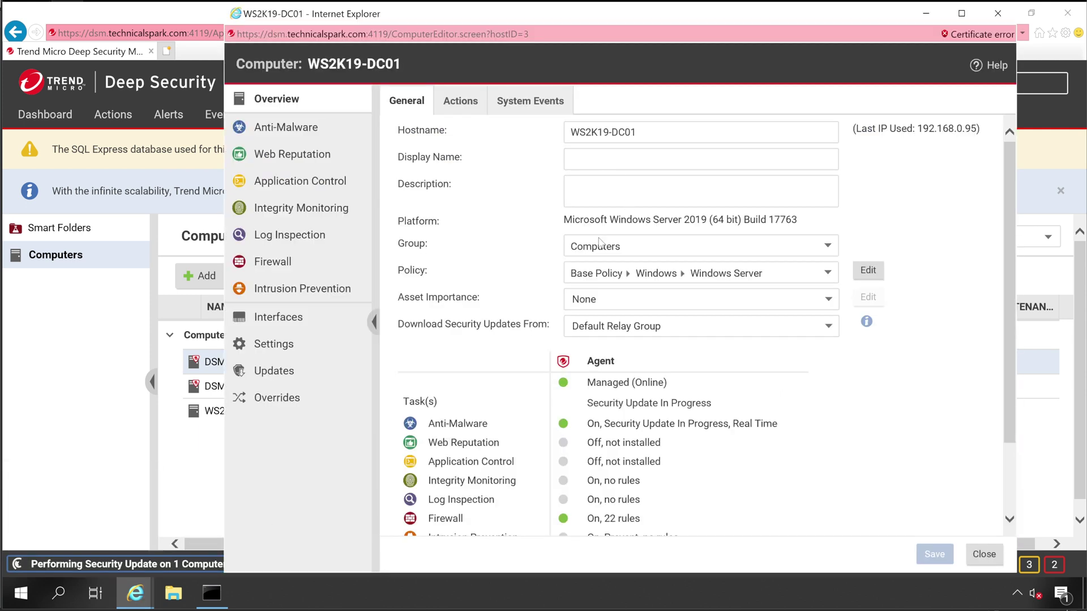
pyautogui.click(985, 555)
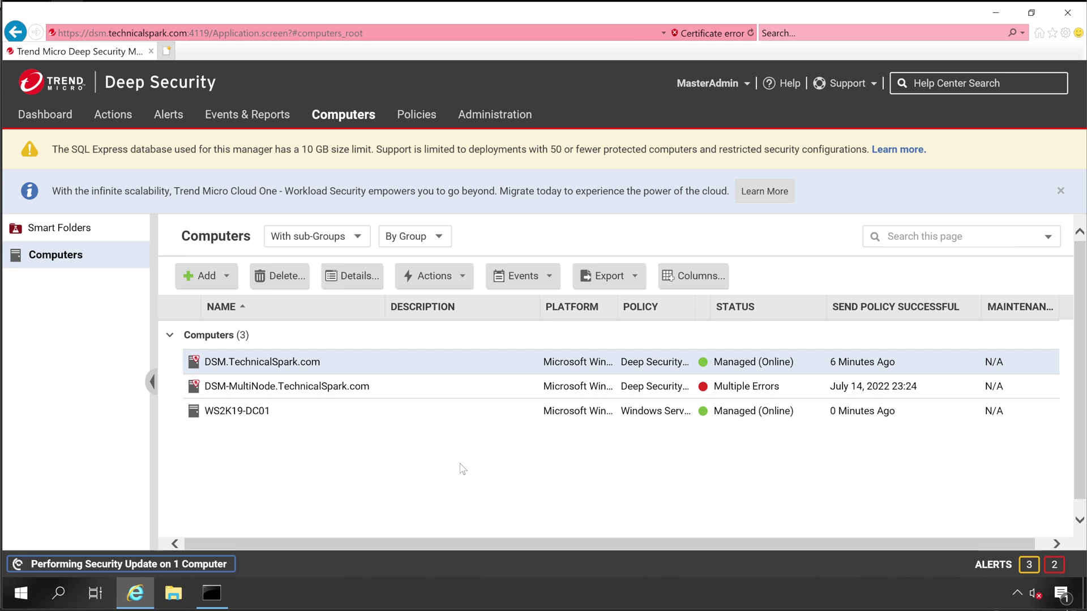
# Step: Dismiss the Cloud One - Workload Security migration banner and select WS2K19-DC01 in the computer list
pyautogui.click(1060, 191)
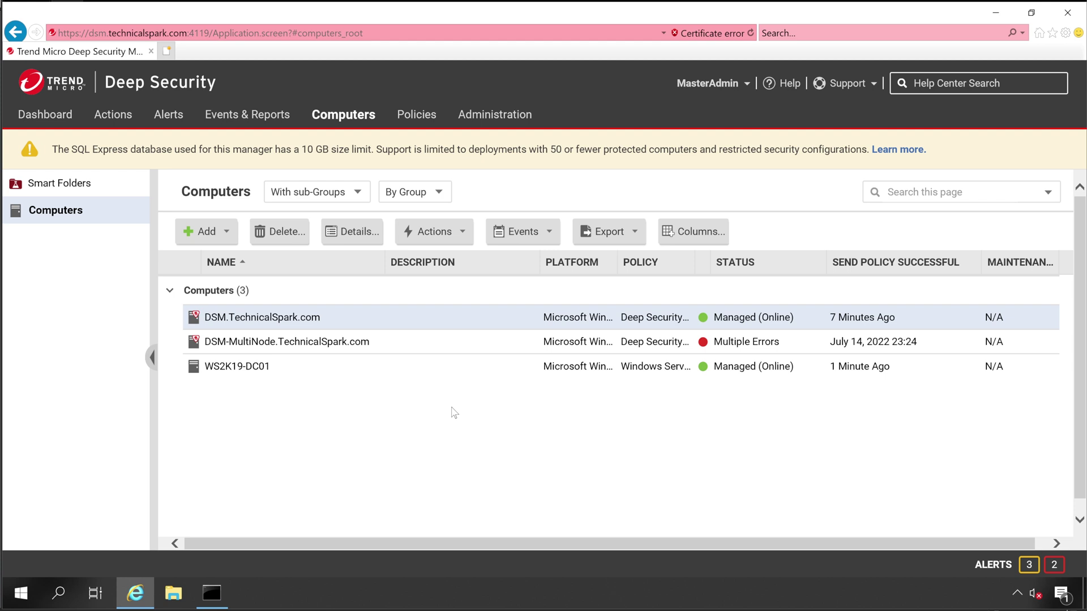
pyautogui.press('Down')
pyautogui.press('Down')
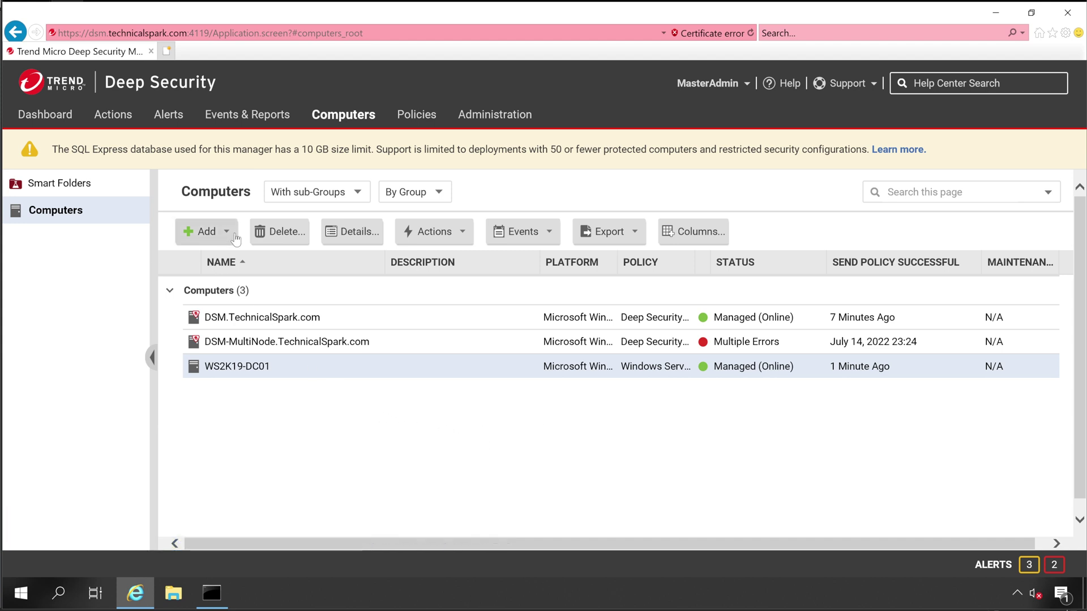
pyautogui.click(199, 232)
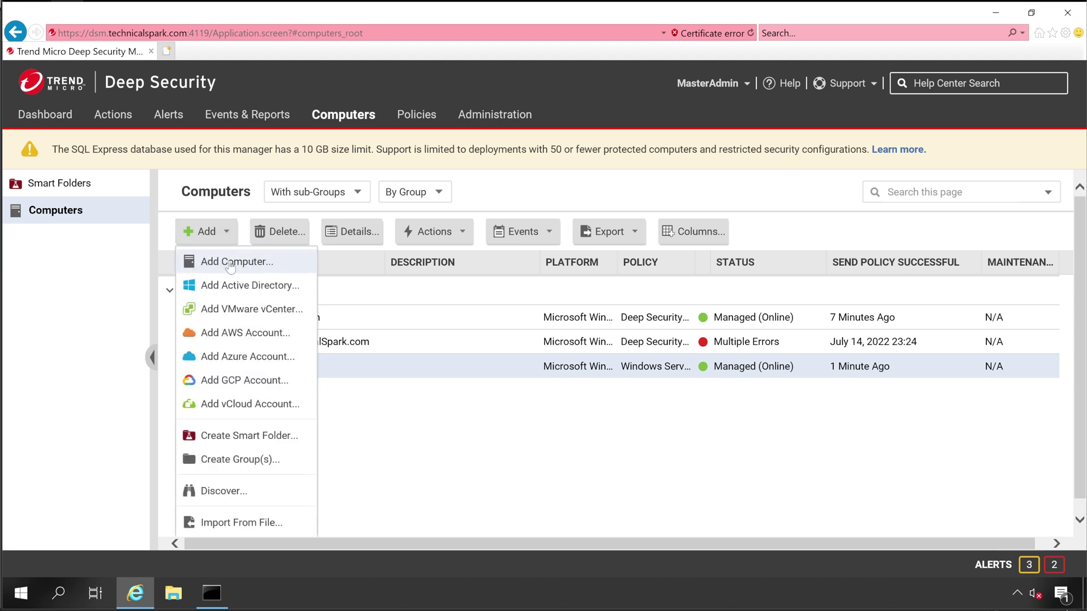
pyautogui.click(404, 444)
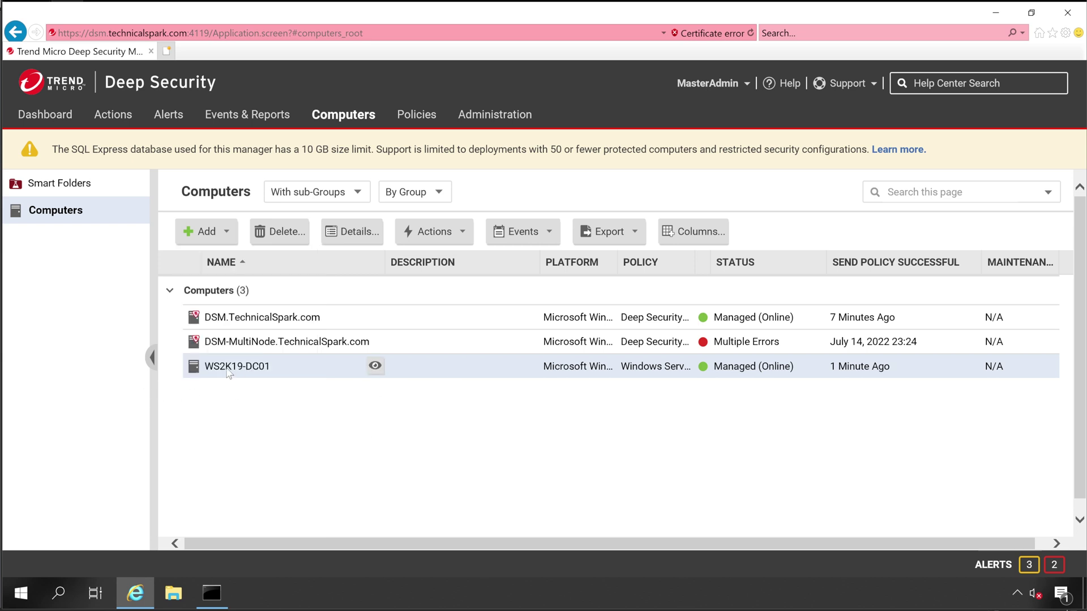
# Step: In the WS2K19-DC01 computer settings, set the Agent Self Protection option preventing local end-users from uninstalling the agent to No, save, and close
pyautogui.rightClick(277, 370)
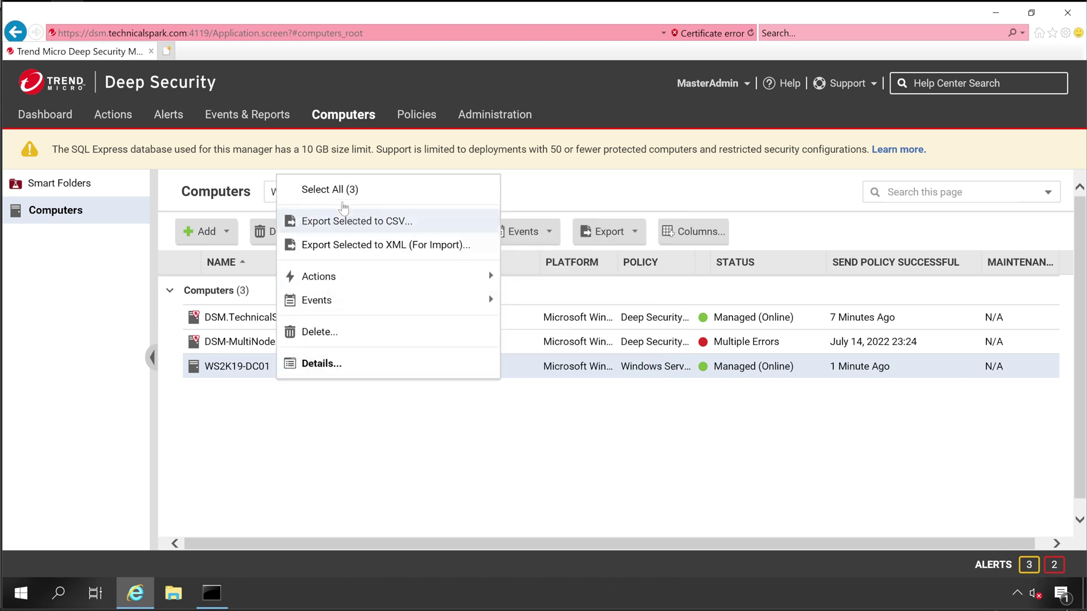
pyautogui.click(316, 362)
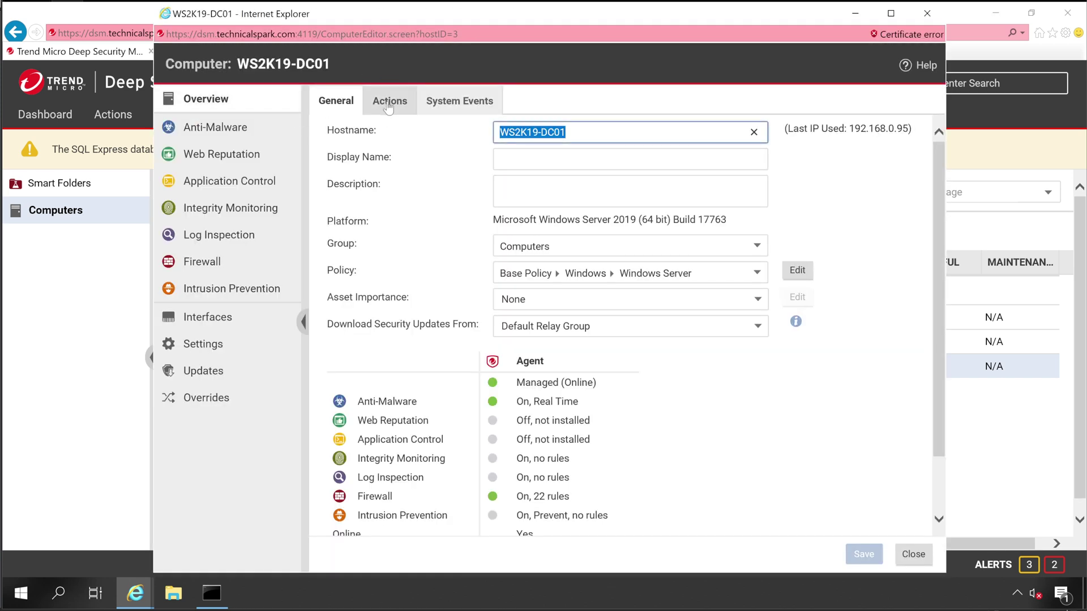
pyautogui.click(250, 343)
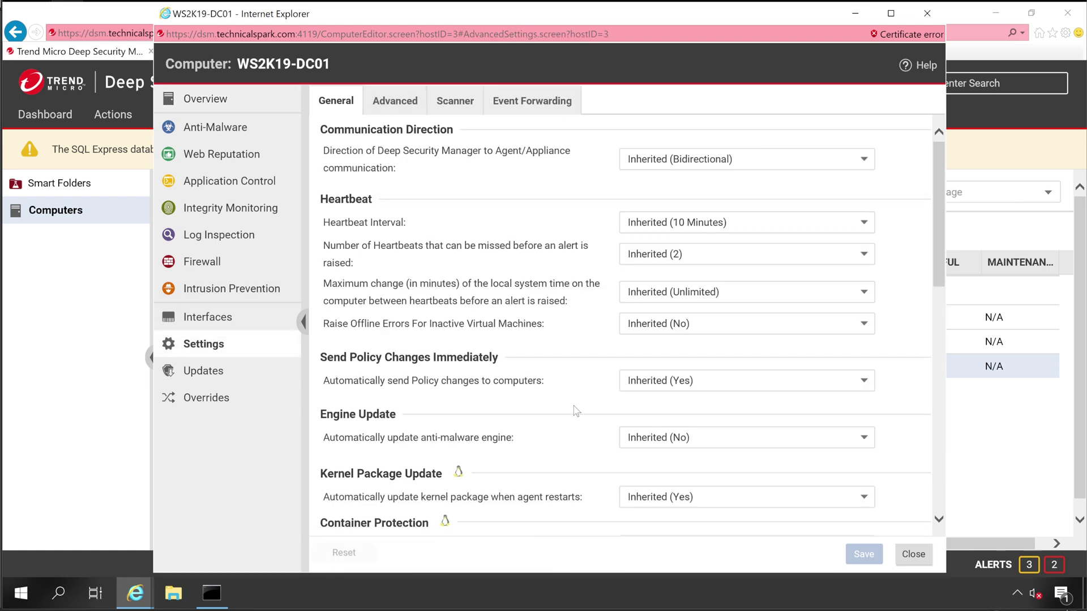
pyautogui.scroll(-5, 575, 408)
pyautogui.click(730, 343)
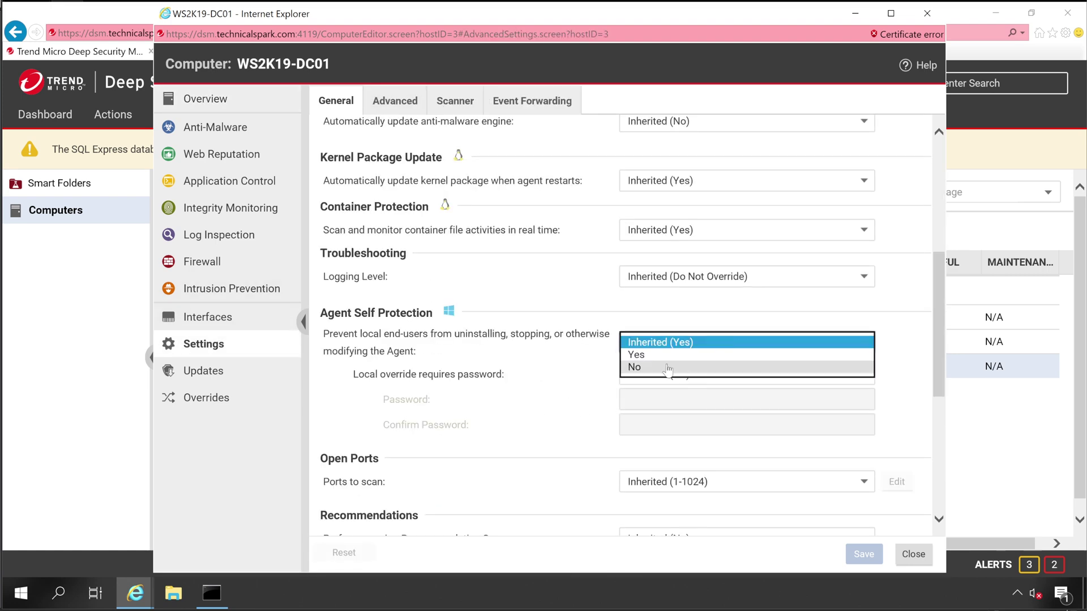
pyautogui.click(659, 370)
pyautogui.click(863, 554)
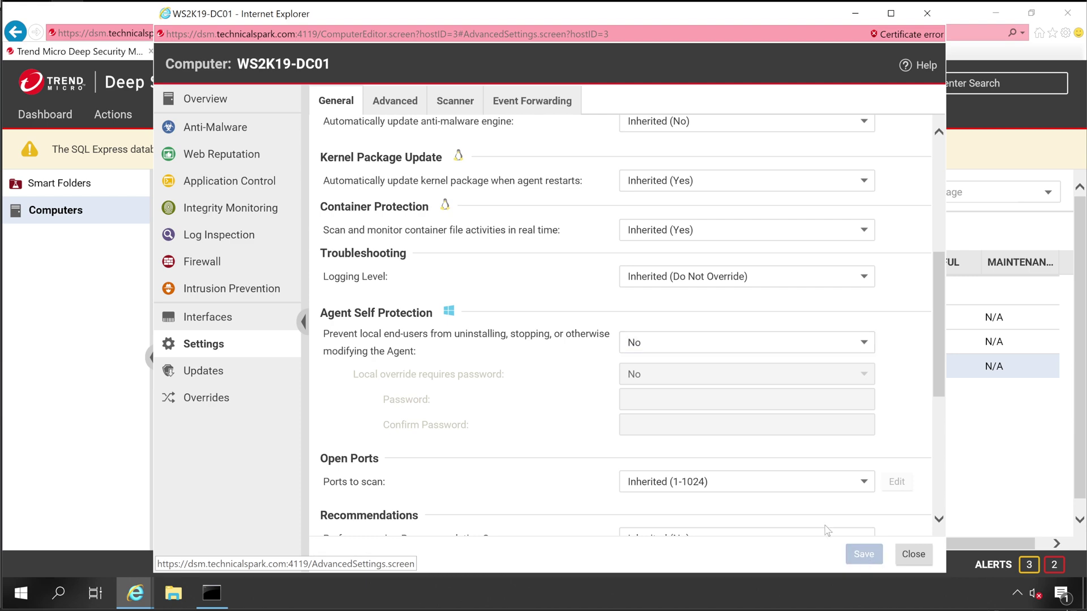
pyautogui.click(913, 554)
# Step: Uninstall the Trend Micro Deep Security Agent through Programs and Features and check the notification area for its notifier icon
pyautogui.moveTo(249, 374)
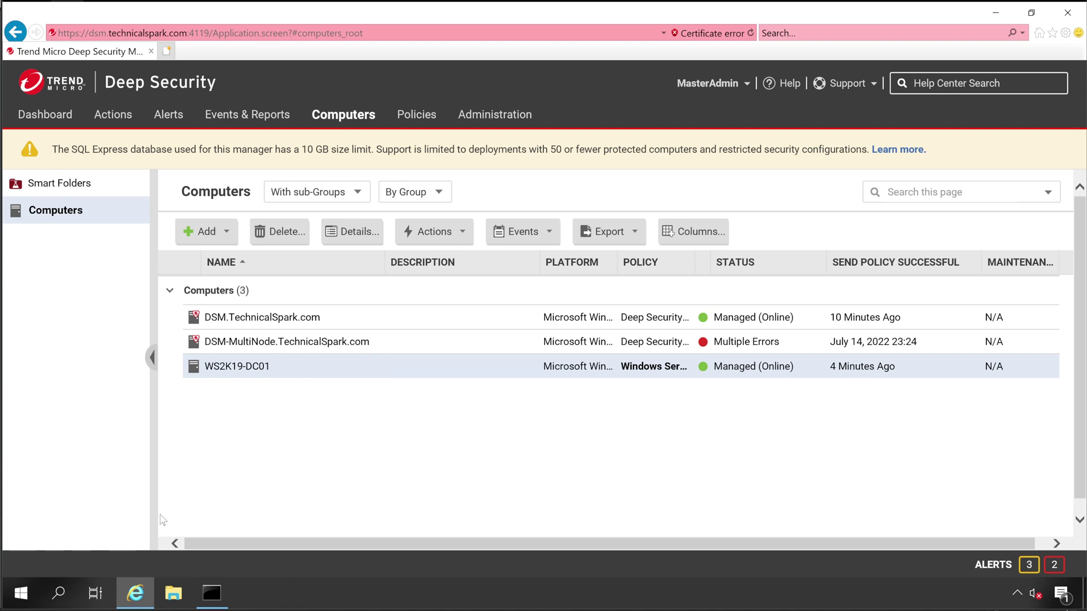
pyautogui.press('super+r')
pyautogui.press('Return')
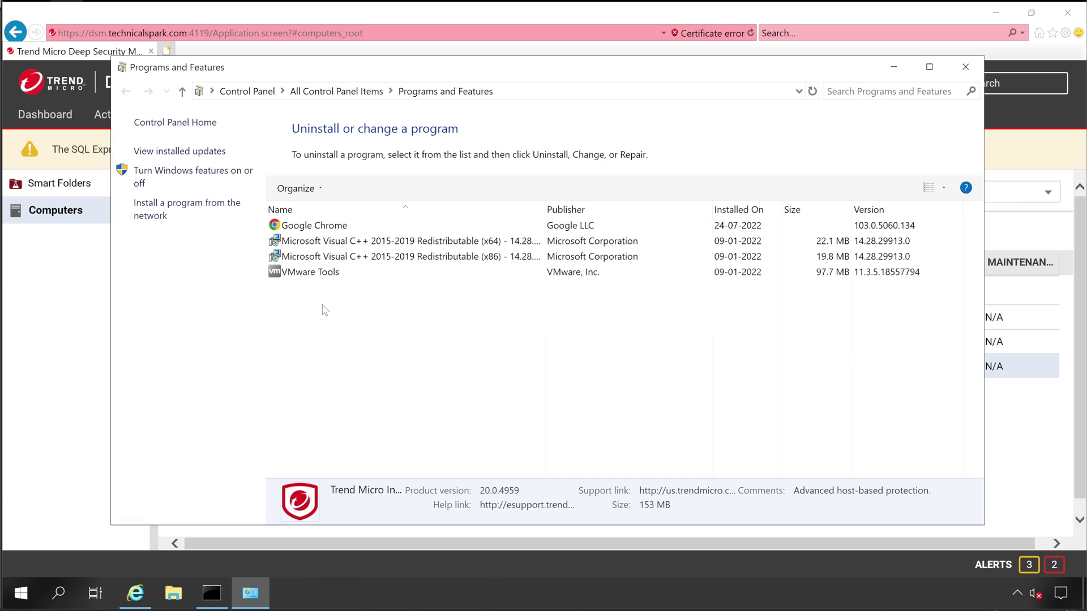
pyautogui.click(894, 67)
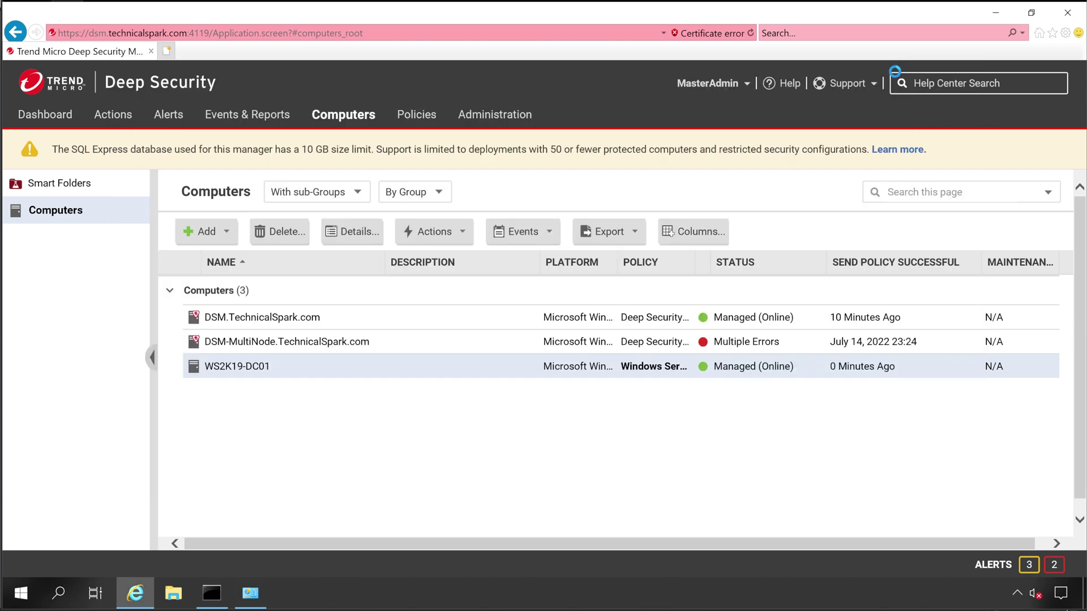
pyautogui.click(1015, 593)
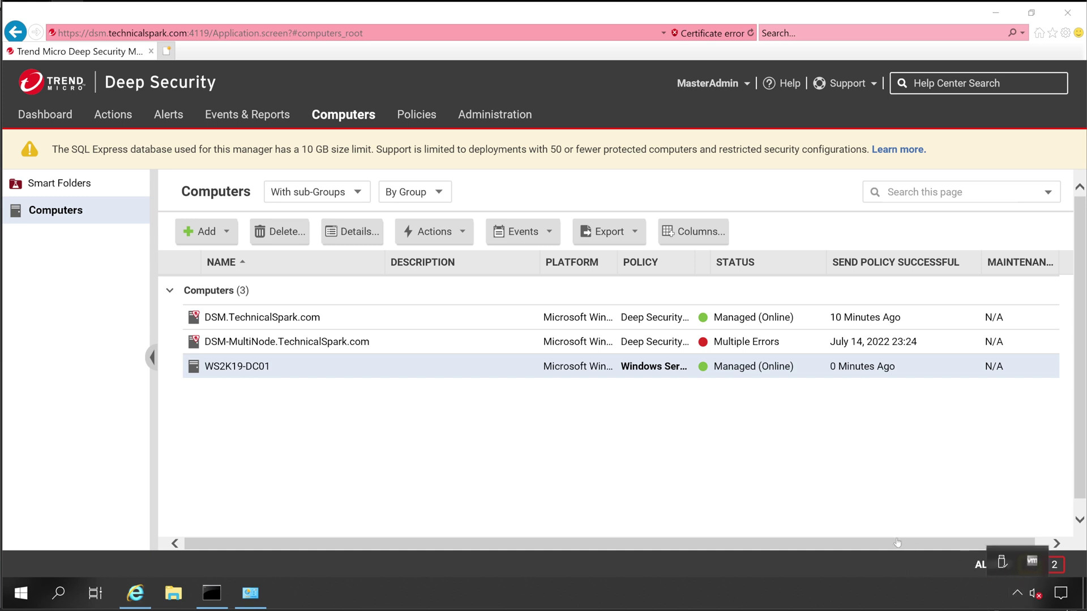
# Step: Delete WS2K19-DC01 from the Deep Security Manager computer list
pyautogui.moveTo(230, 370)
pyautogui.click(280, 231)
pyautogui.click(582, 352)
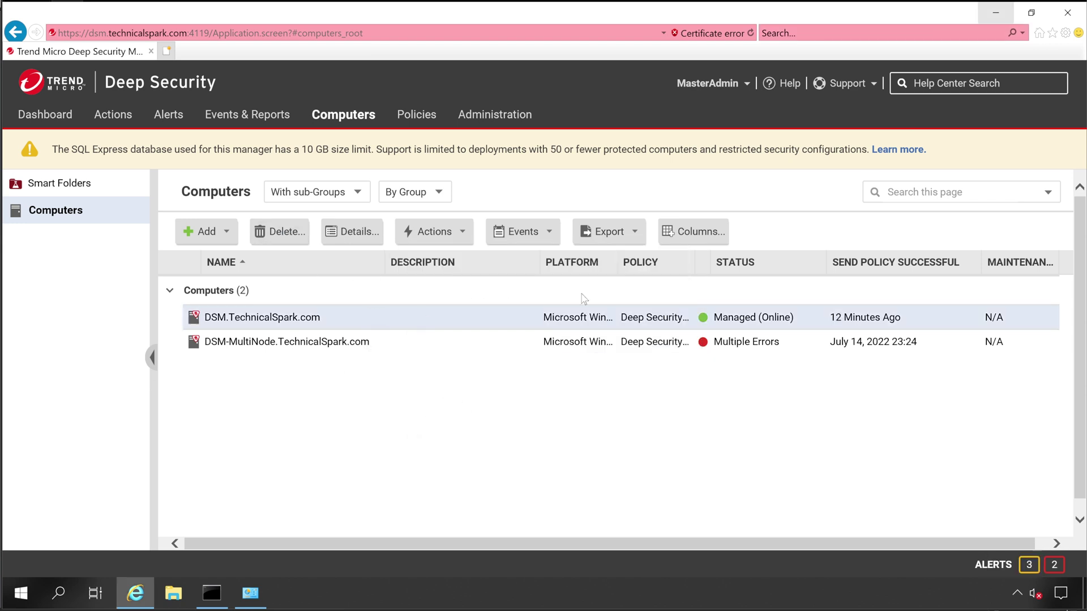
# Step: Install the Trend Micro Deep Security Agent again from the Agent-Core installer on the desktop, completing the setup wizard
pyautogui.click(996, 13)
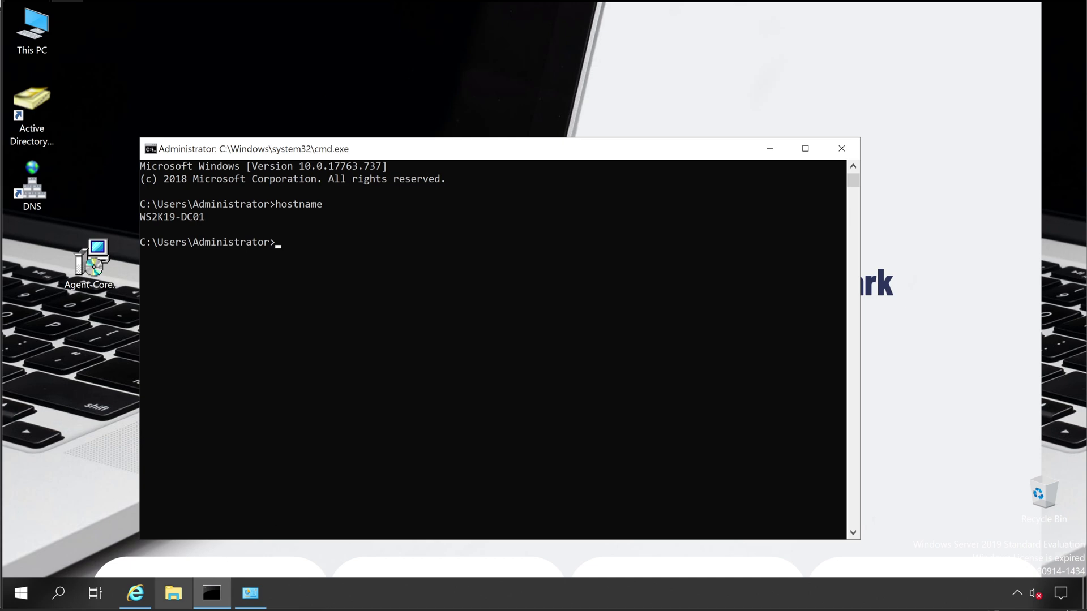
pyautogui.rightClick(78, 265)
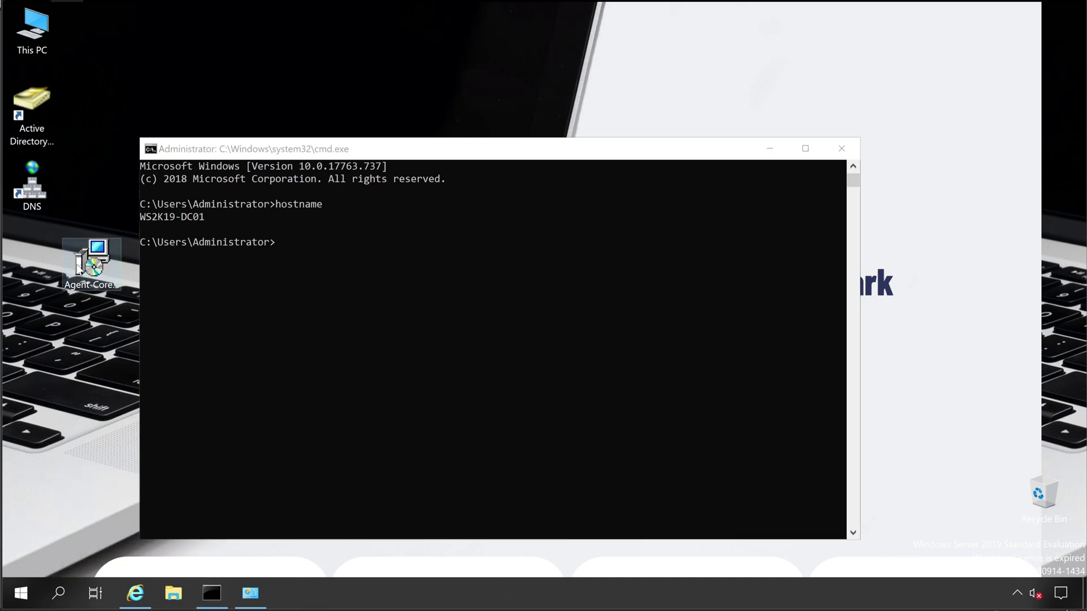
pyautogui.click(116, 276)
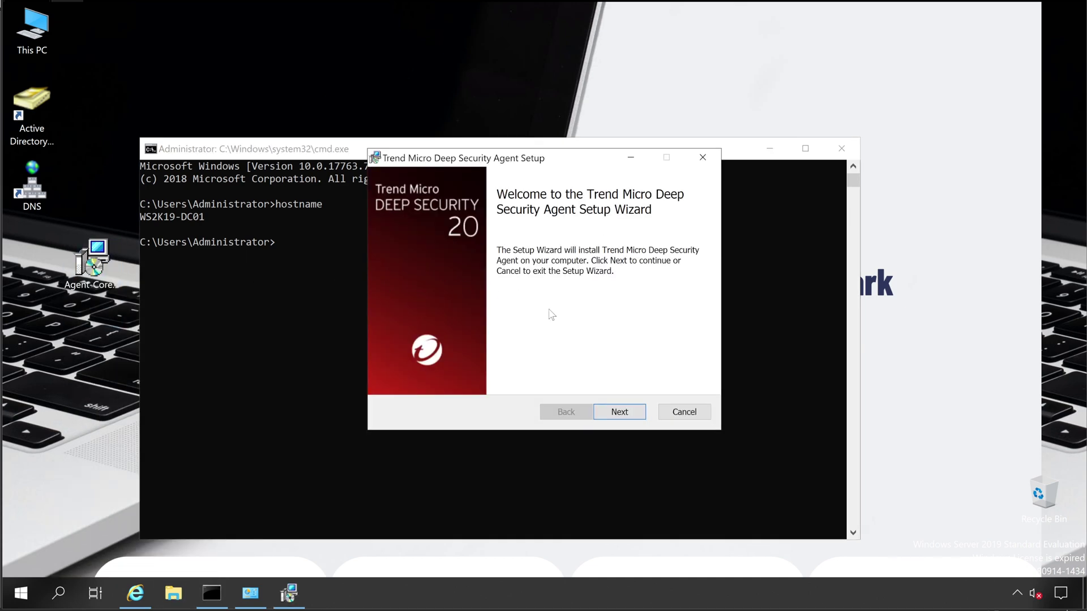
pyautogui.click(597, 412)
pyautogui.click(597, 412)
pyautogui.click(599, 412)
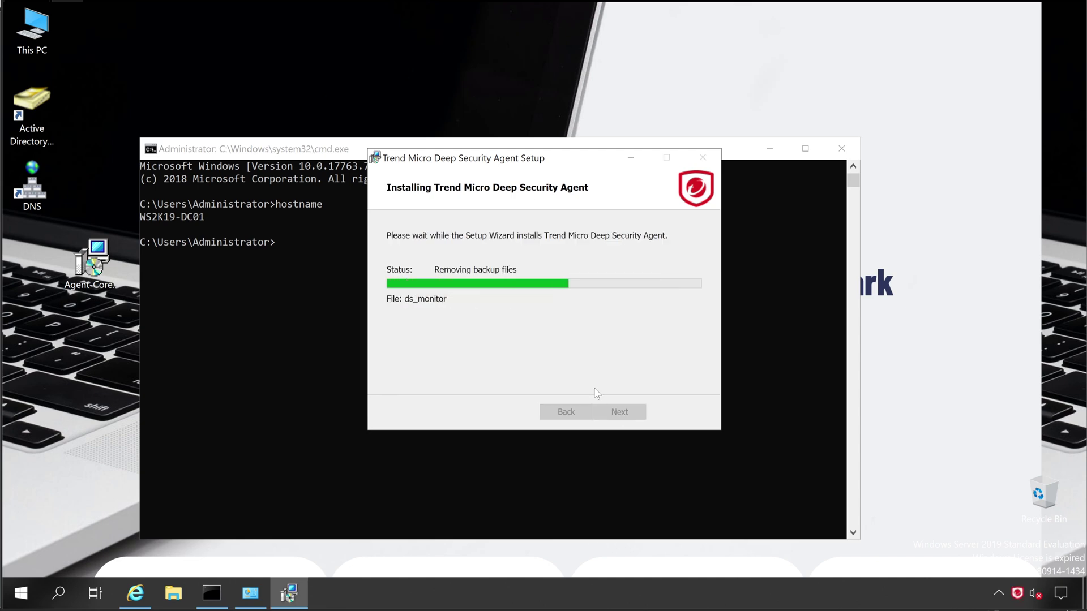
pyautogui.click(620, 411)
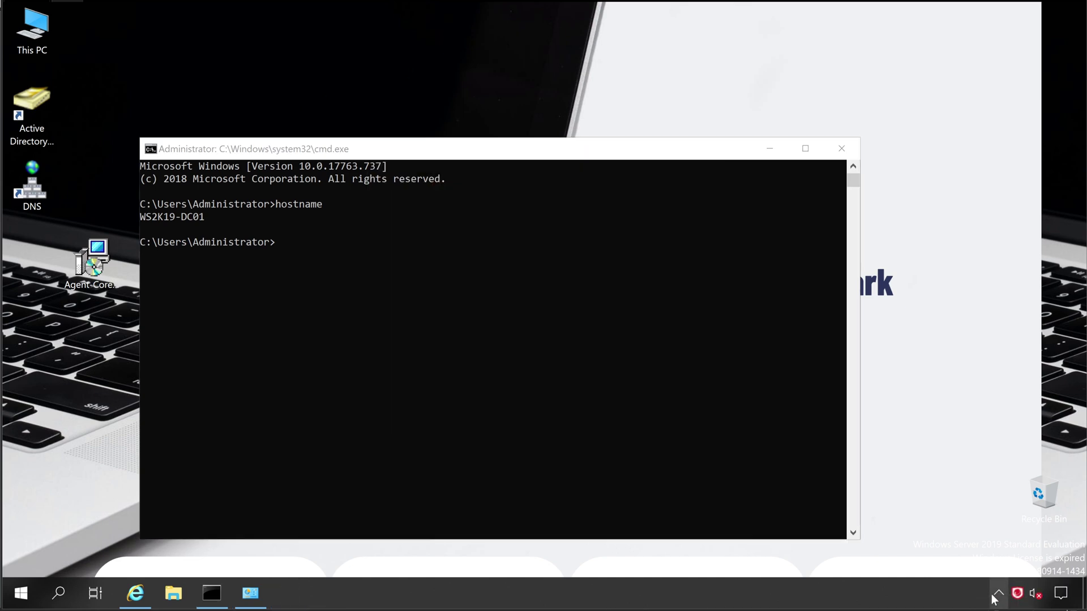
# Step: Check the agent status in the Deep Security Notifier, close it and Programs and Features, and return to Deep Security Manager
pyautogui.click(999, 593)
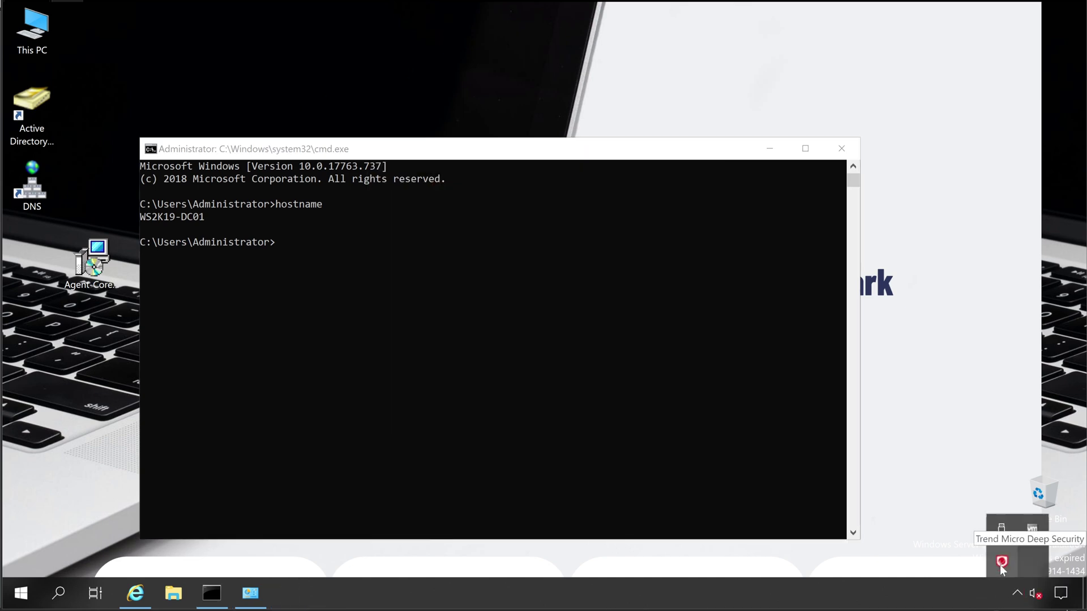
pyautogui.click(1001, 563)
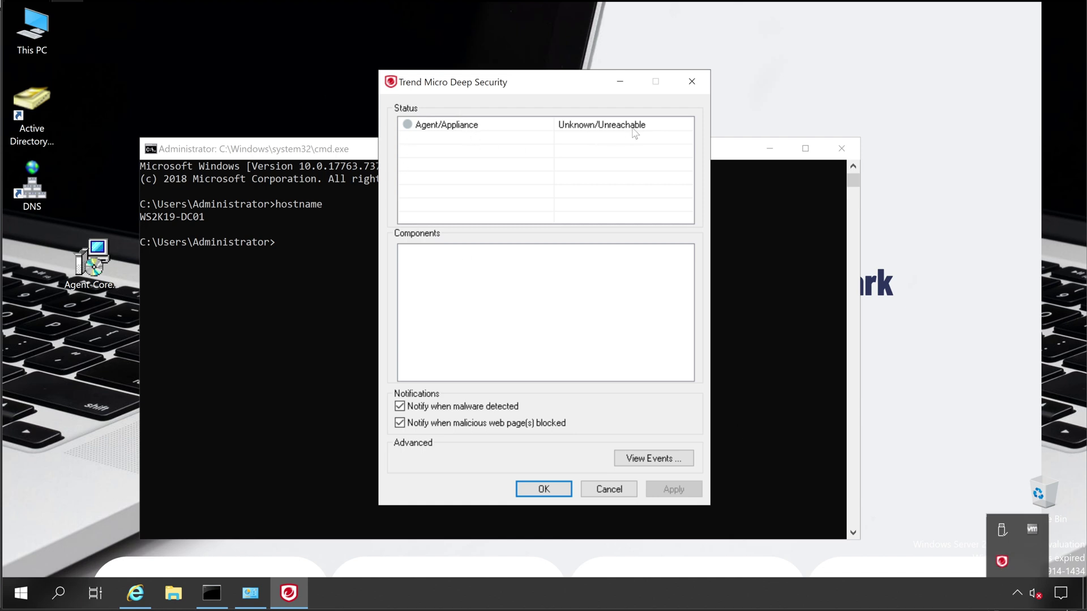
pyautogui.click(552, 488)
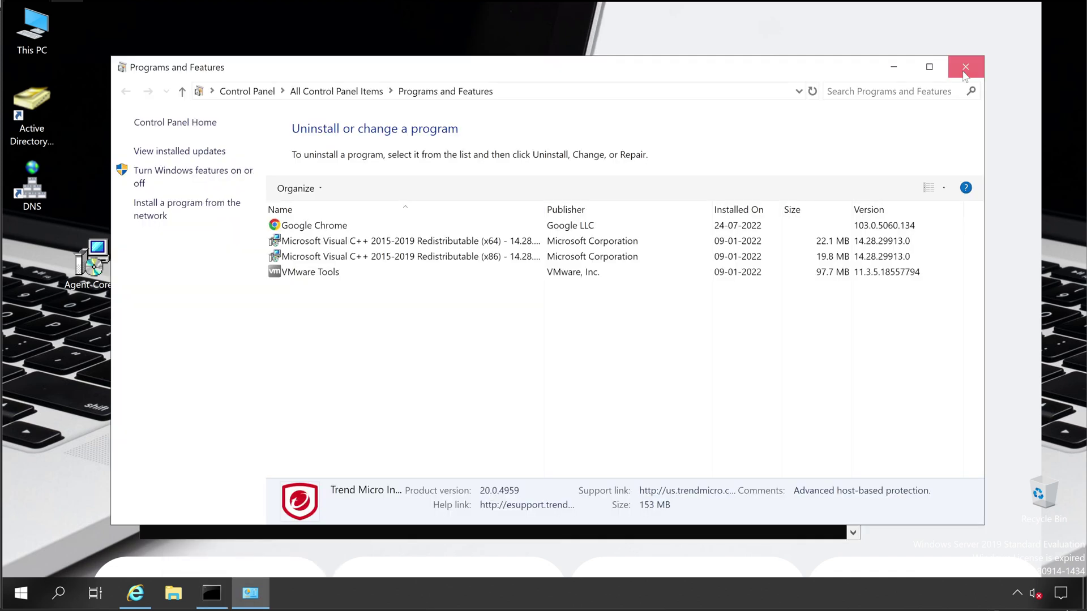
pyautogui.click(323, 478)
pyautogui.hotkey('alt', 'Tab')
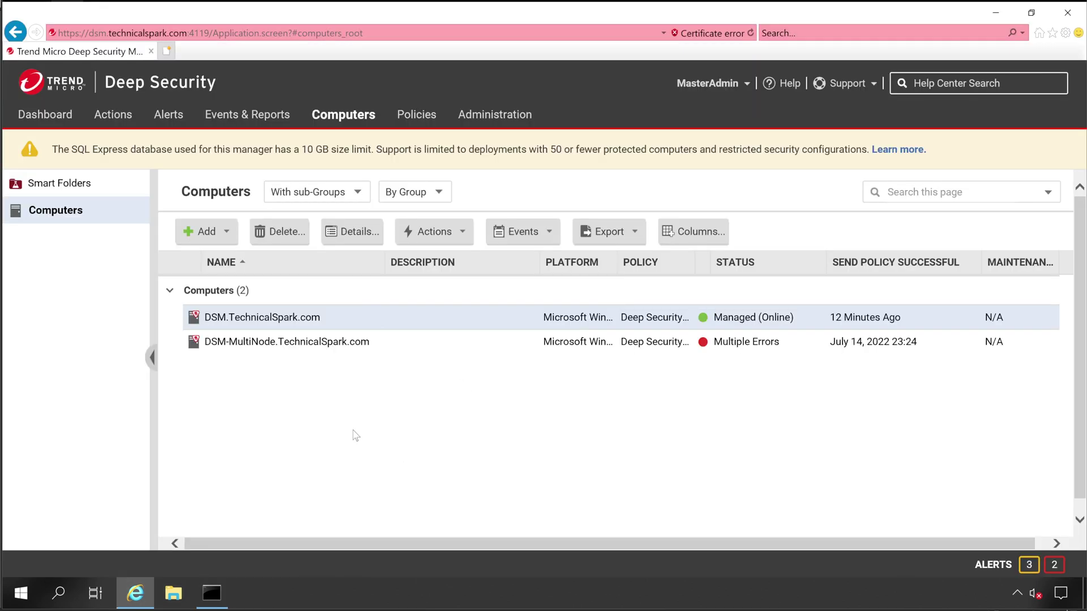
# Step: Open the Deployment Scripts generator, read its notice about Agent-Initiated Activation, and close it
pyautogui.click(874, 88)
pyautogui.click(801, 113)
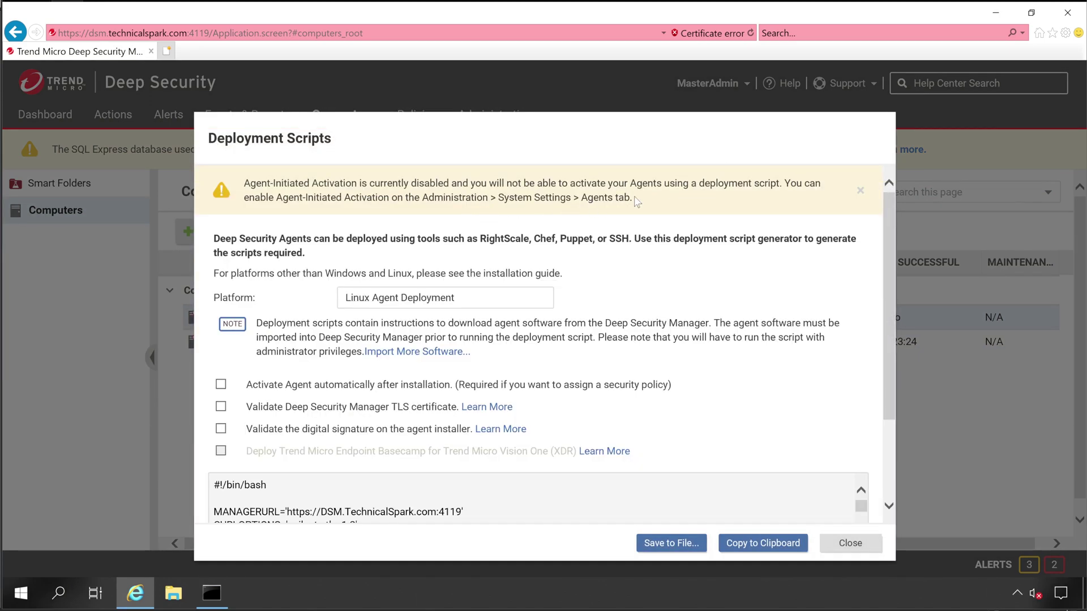
pyautogui.moveTo(633, 197); pyautogui.dragTo(596, 195)
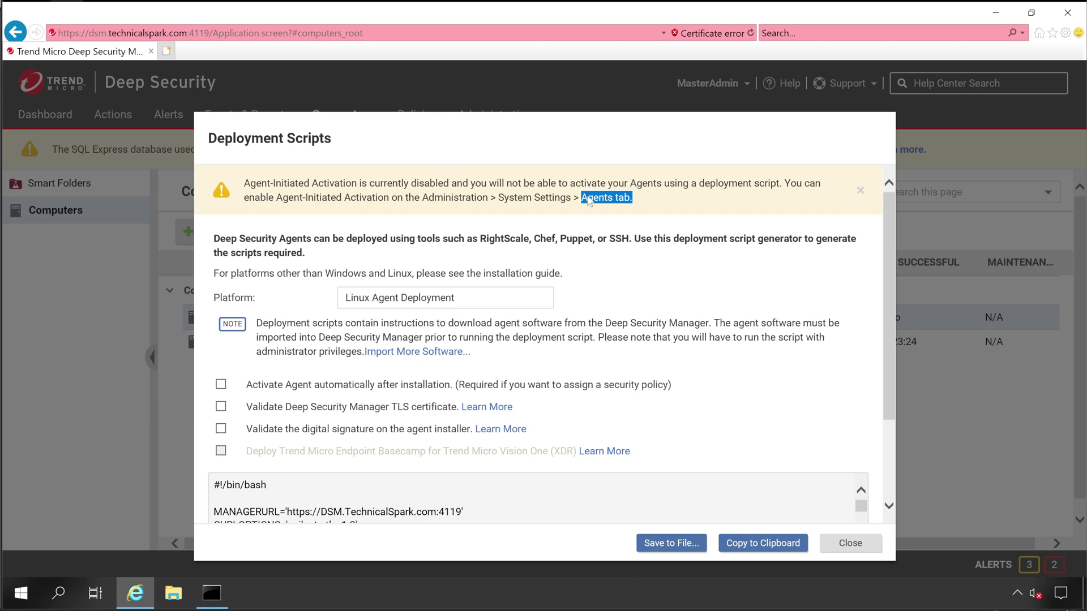
pyautogui.moveTo(276, 198); pyautogui.dragTo(387, 198)
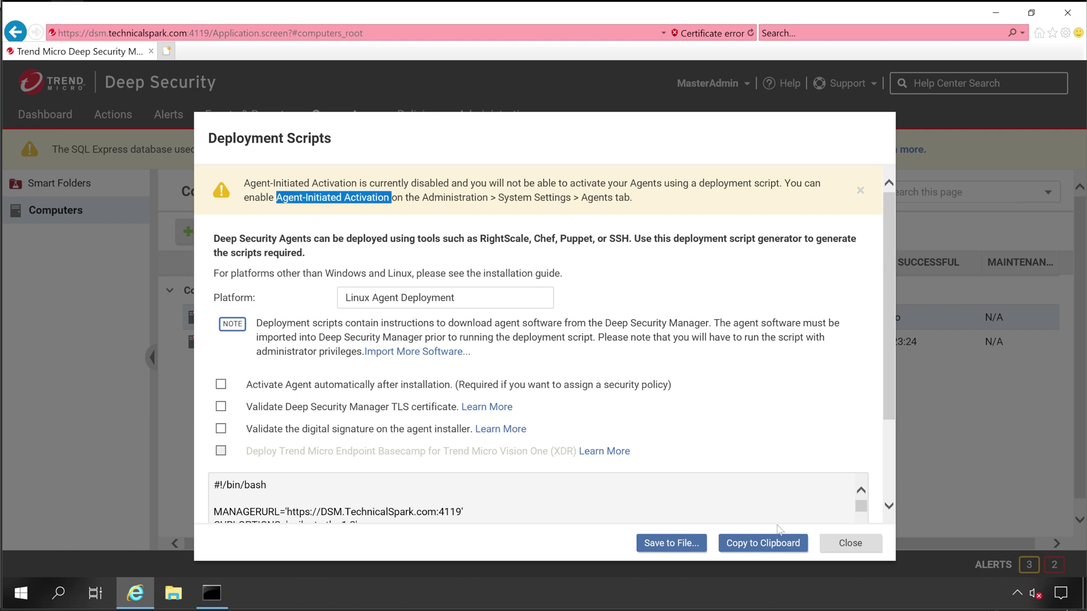
pyautogui.click(849, 543)
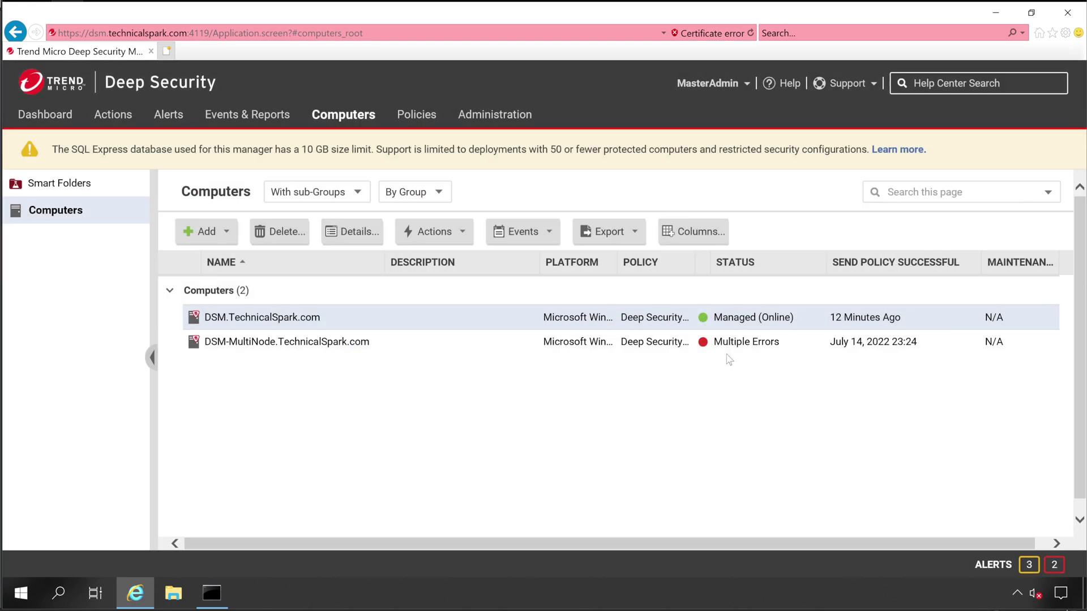
# Step: Allow Agent-Initiated Activation for any computers in the Agents system settings and save the change
pyautogui.click(490, 115)
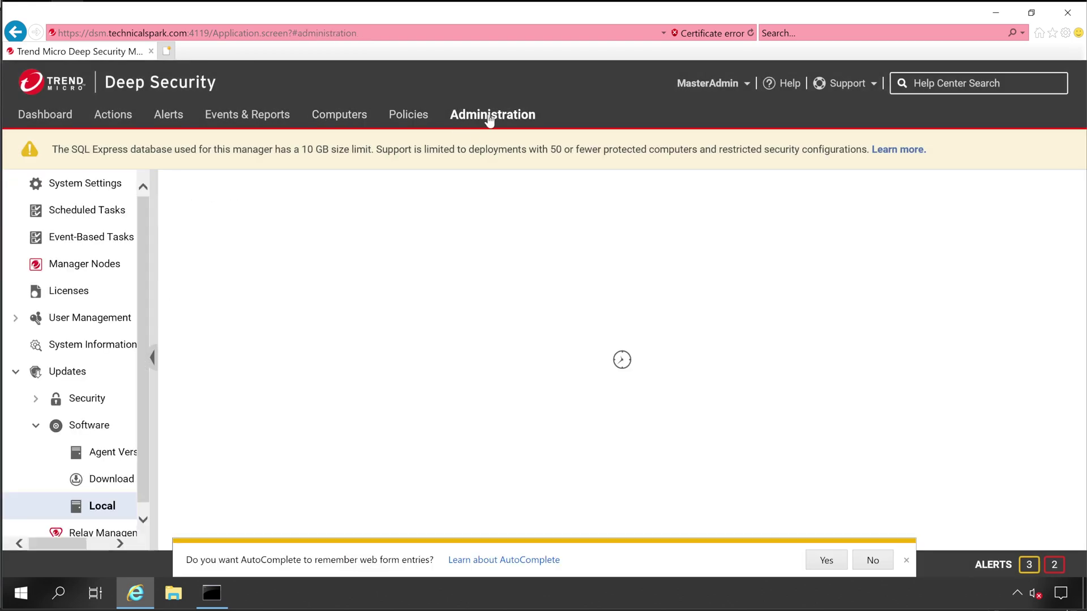
pyautogui.click(75, 195)
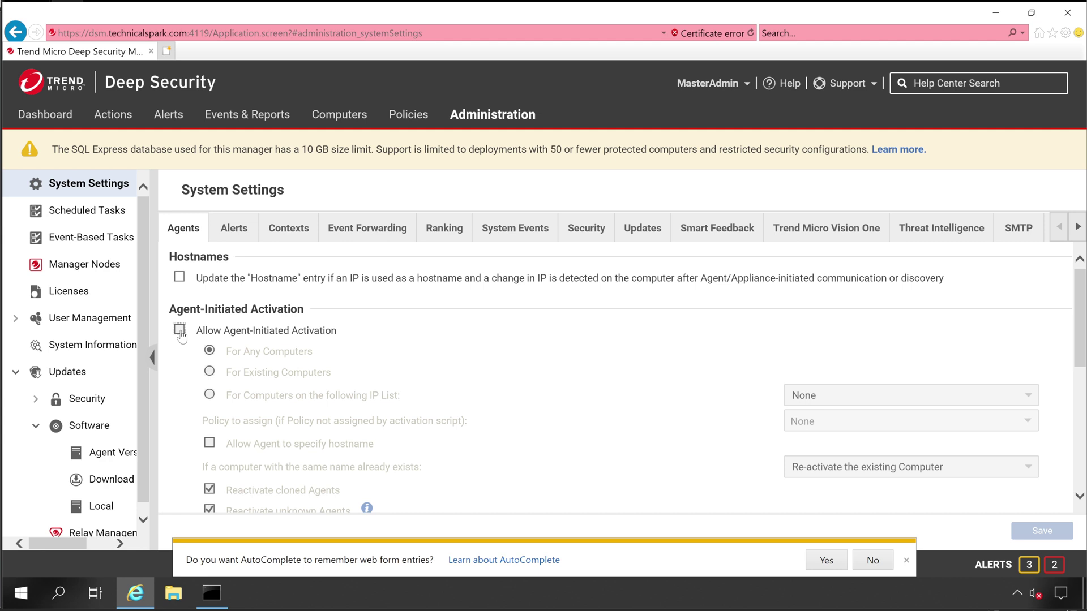
pyautogui.click(179, 330)
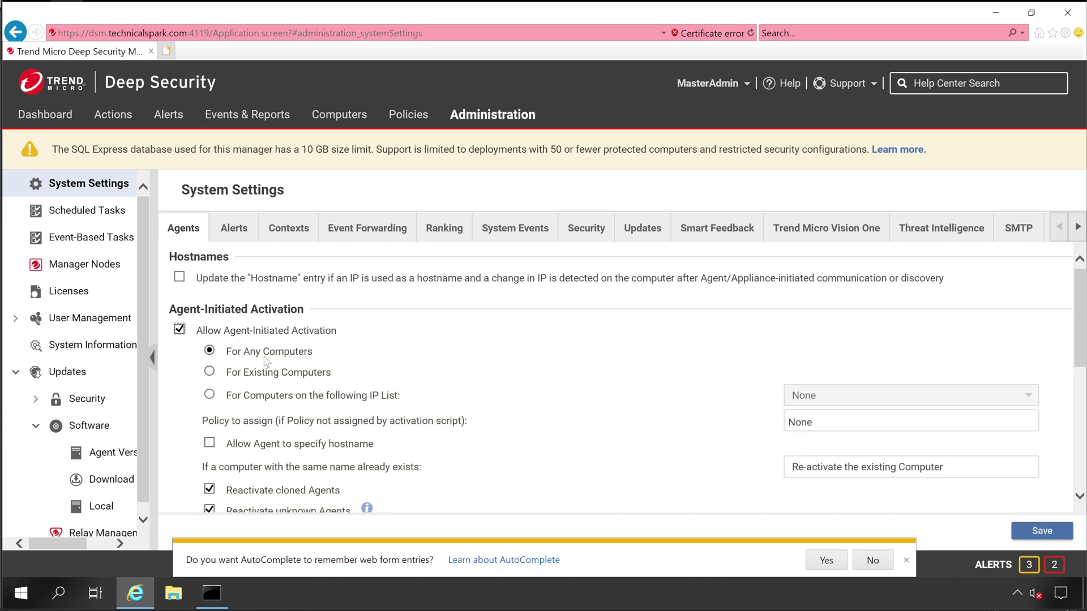
pyautogui.doubleClick(286, 353)
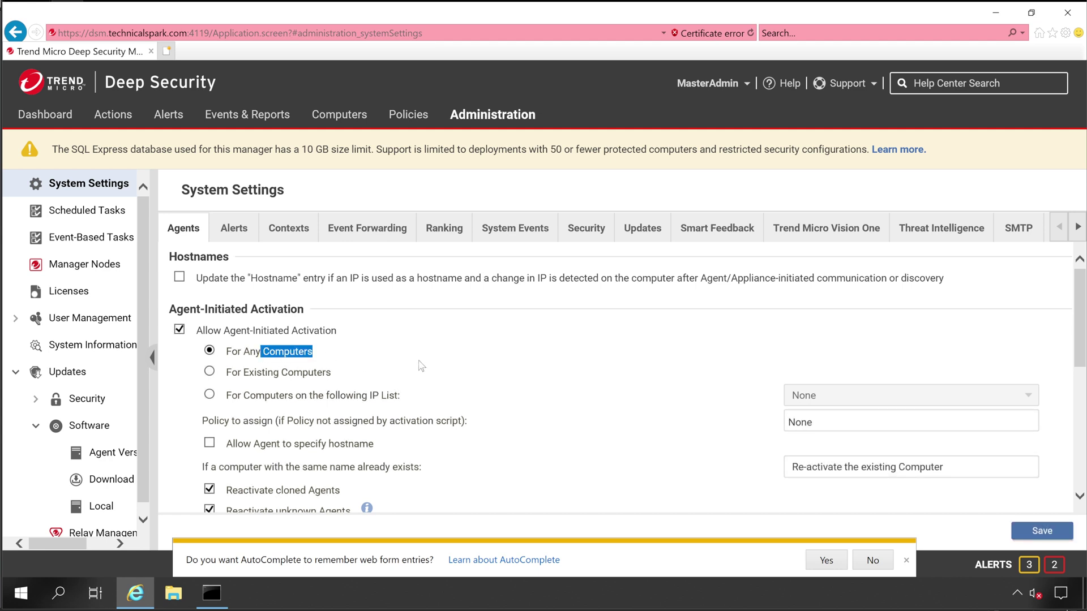
pyautogui.scroll(-3, 421, 411)
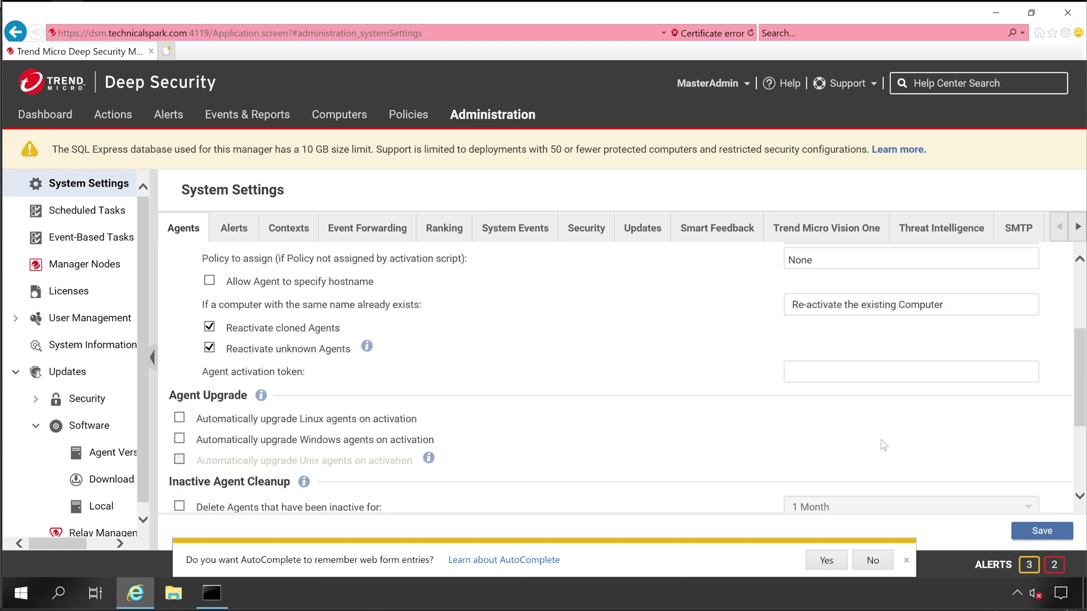
pyautogui.click(1058, 531)
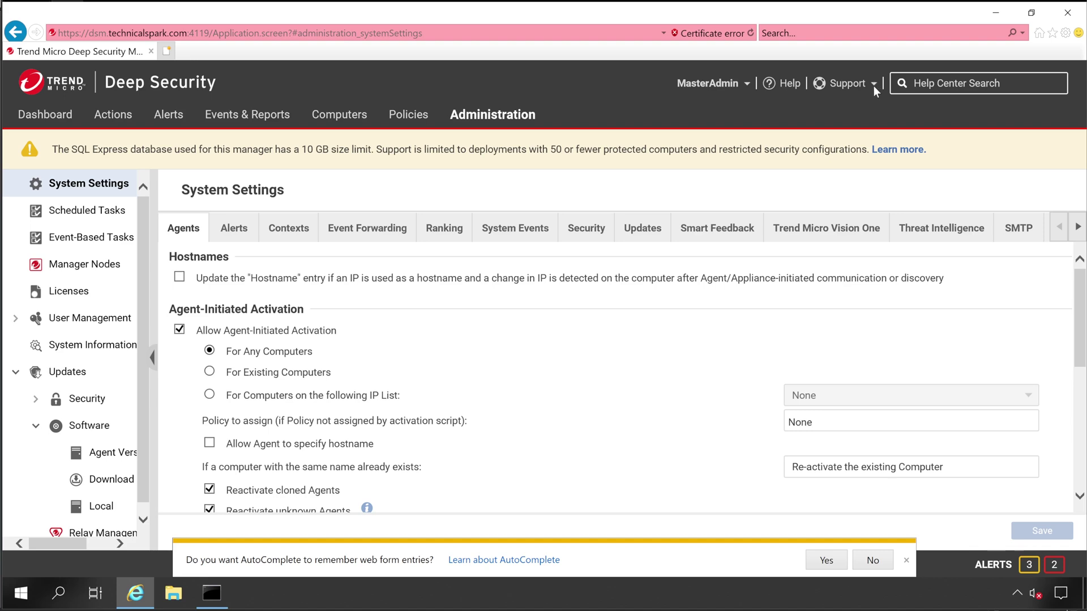
# Step: Reopen the Deployment Scripts generator and set the platform to Windows Agent Deployment
pyautogui.click(849, 84)
pyautogui.click(786, 109)
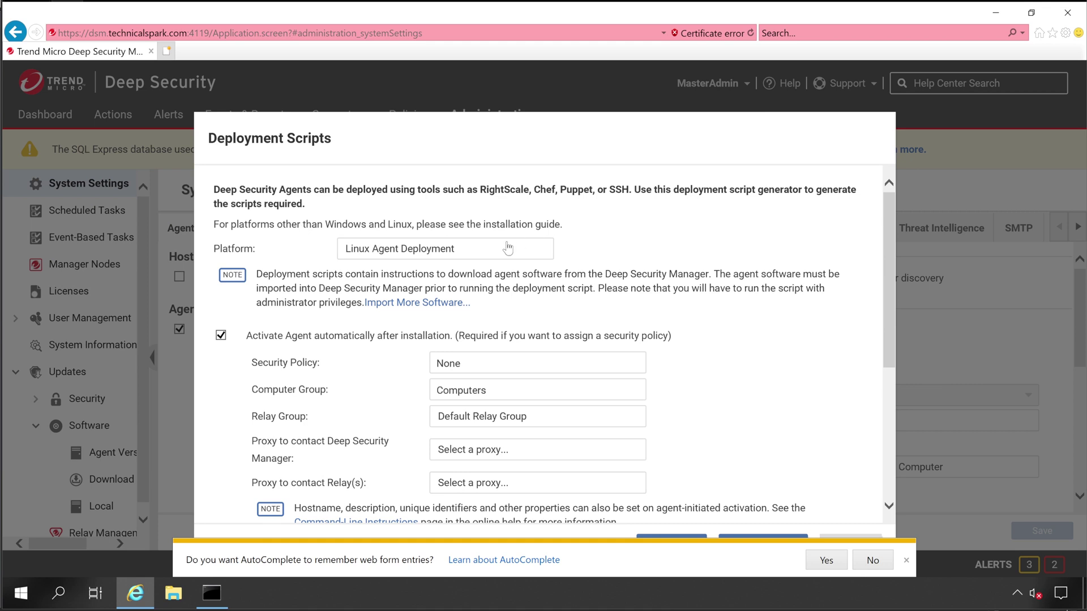
pyautogui.click(505, 249)
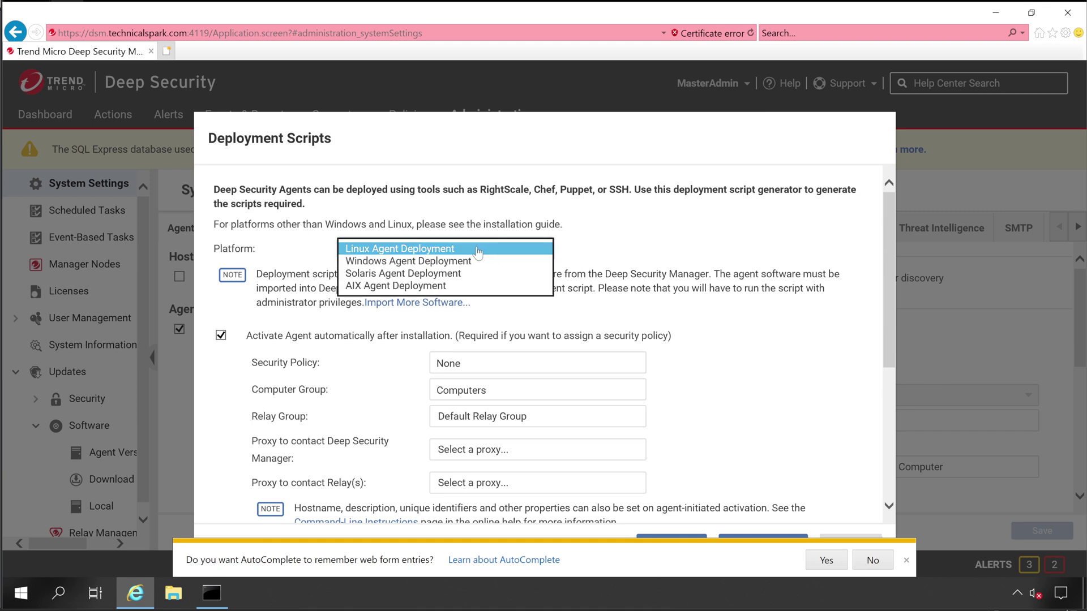
pyautogui.click(397, 261)
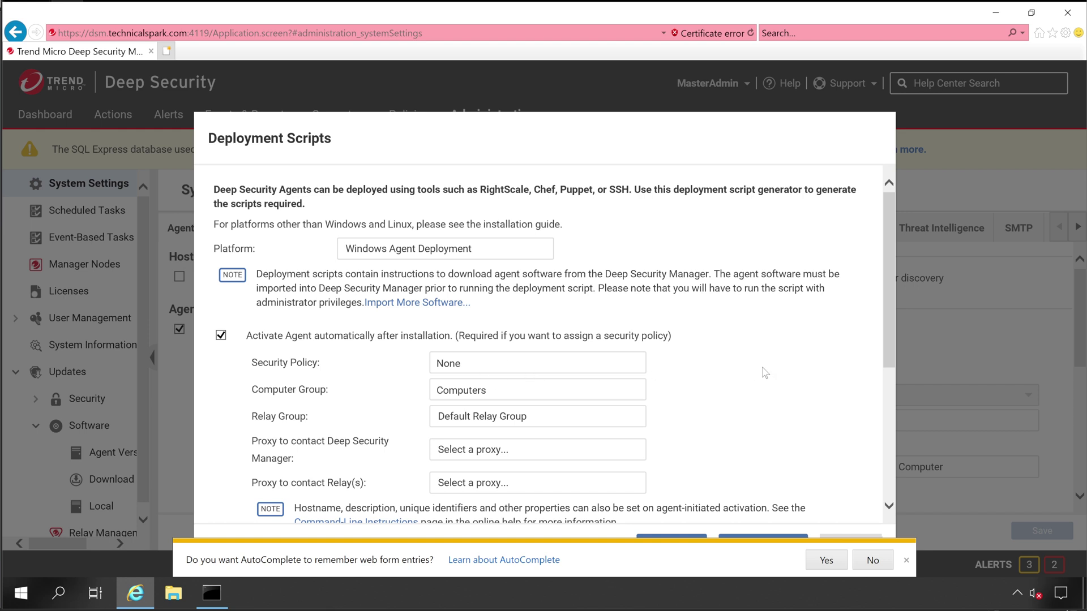
pyautogui.scroll(-1, 727, 404)
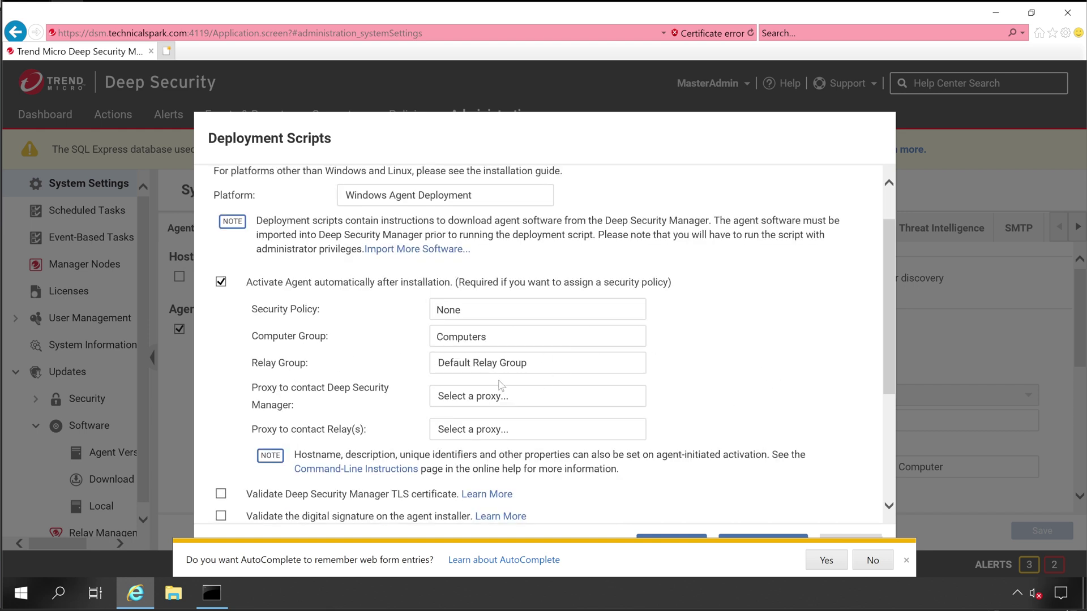
# Step: Examine the end of the generated deployment script, especially the commented dsa_control activation line
pyautogui.scroll(-3, 818, 405)
pyautogui.scroll(-1, 818, 415)
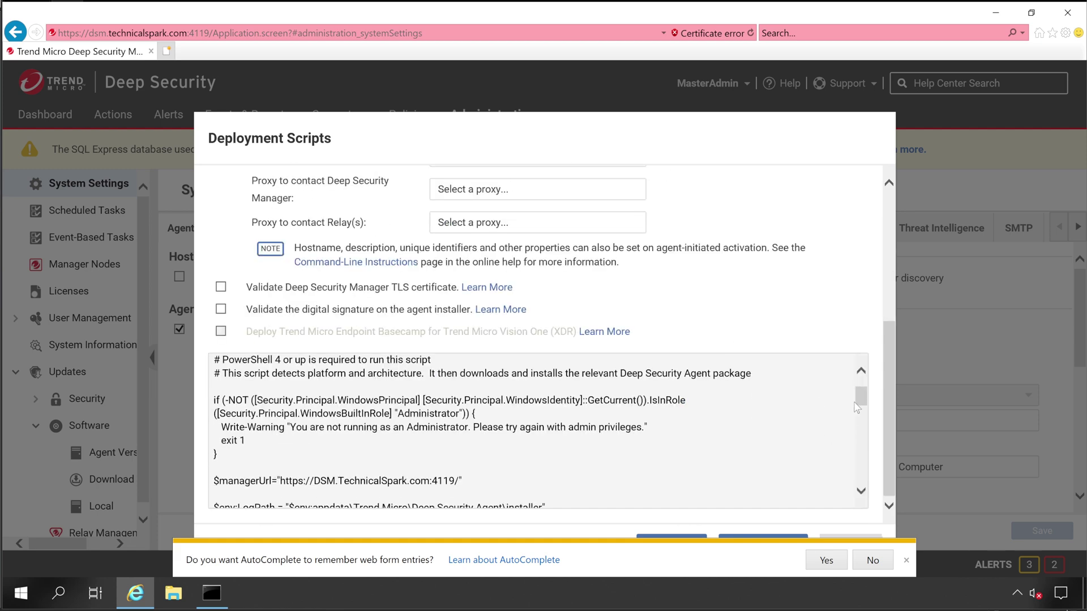
pyautogui.moveTo(861, 397); pyautogui.dragTo(861, 481)
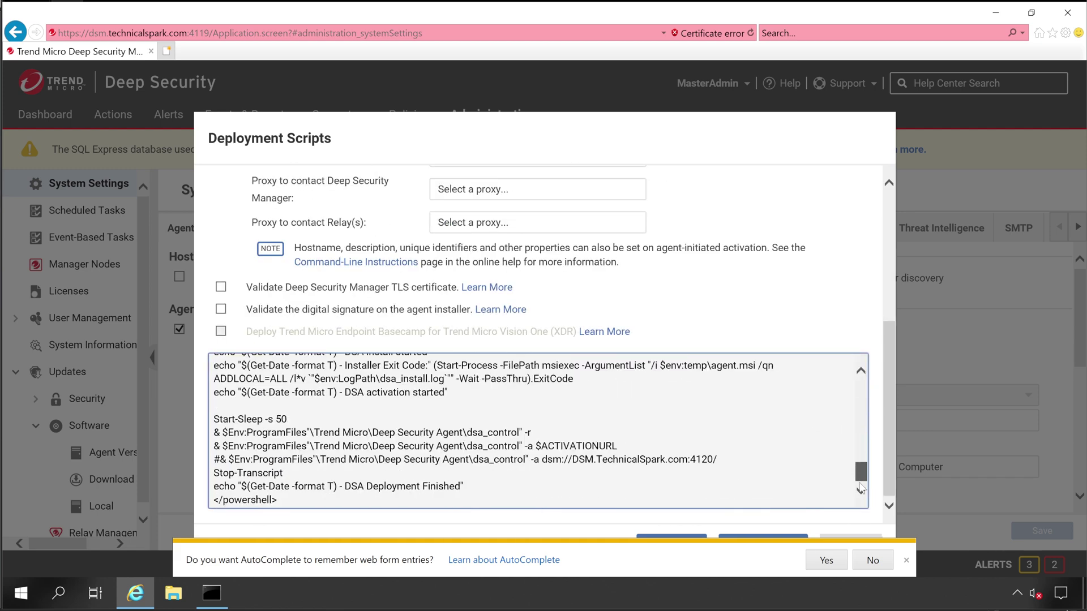
pyautogui.click(576, 447)
pyautogui.moveTo(474, 460); pyautogui.dragTo(453, 474)
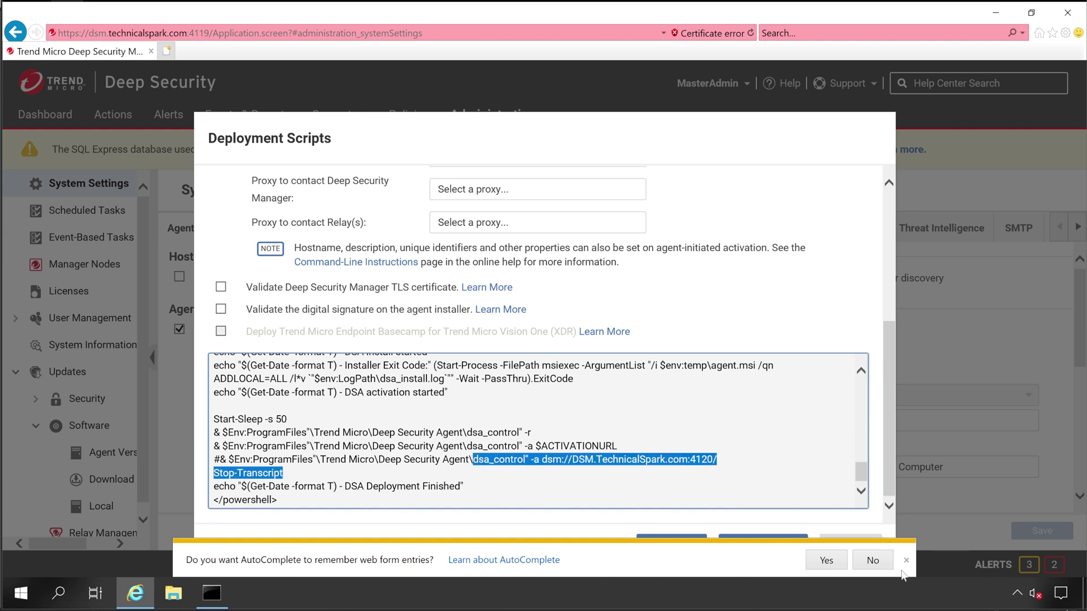
pyautogui.click(378, 461)
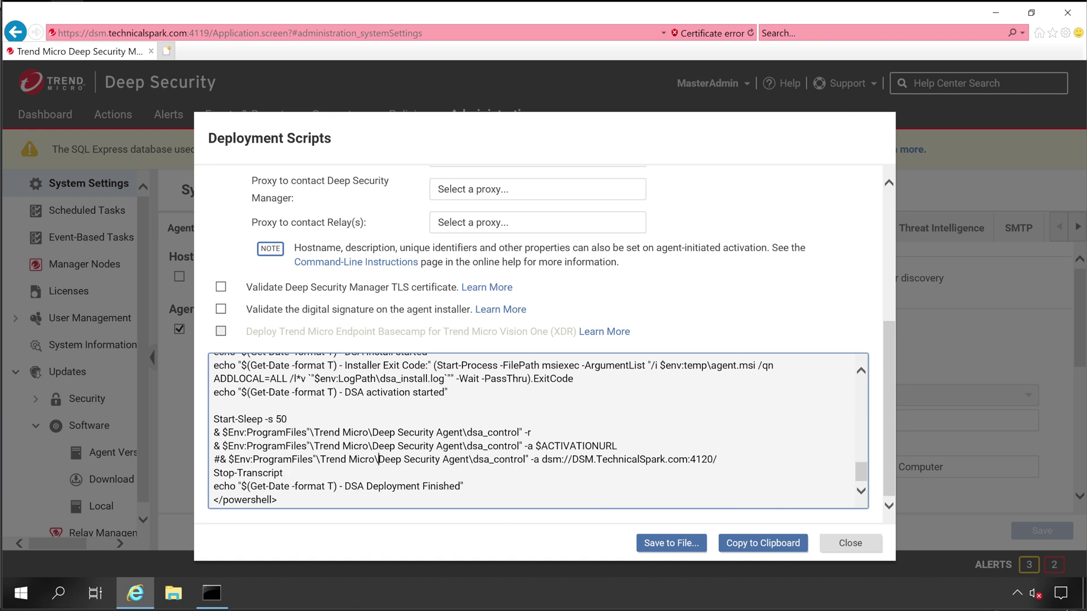
# Step: Open a new Command Prompt with administrator rights, keeping the existing prompt window out of the way
pyautogui.click(212, 593)
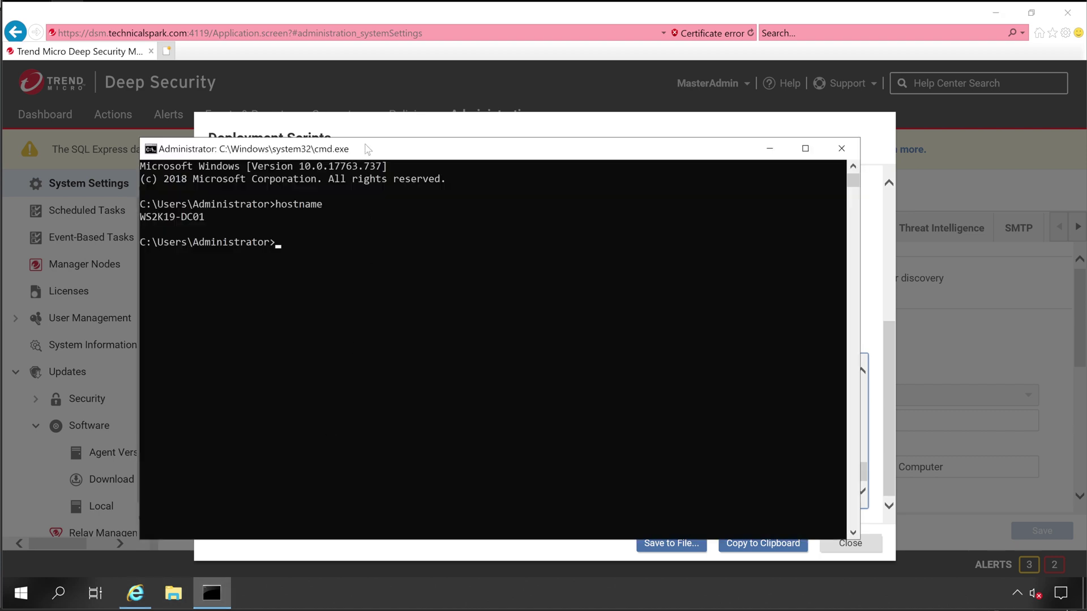
pyautogui.moveTo(367, 149); pyautogui.dragTo(546, 74)
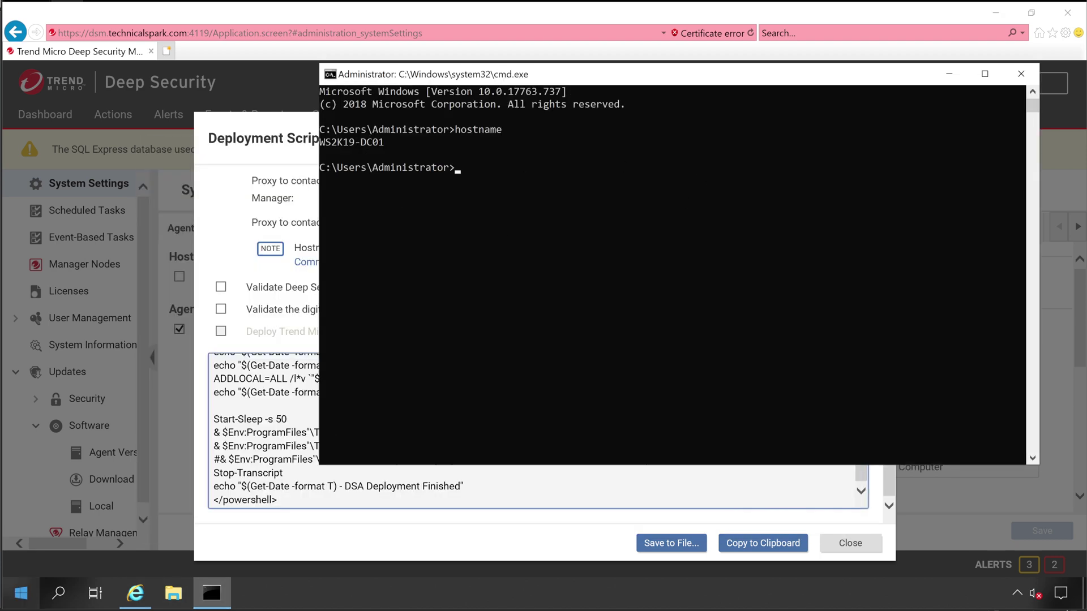
pyautogui.click(21, 593)
pyautogui.write('cmd')
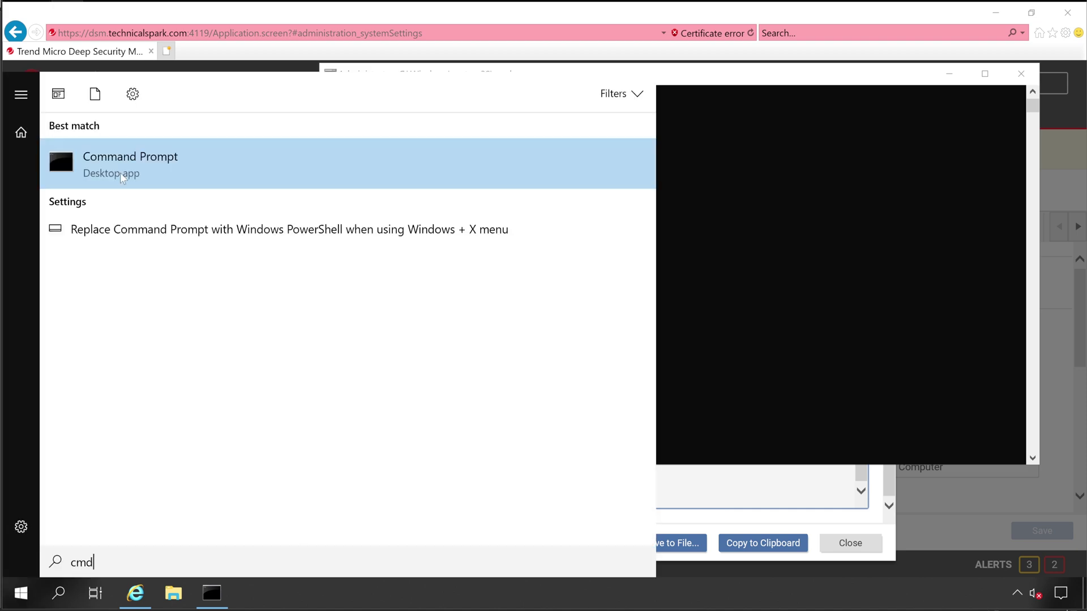
pyautogui.rightClick(122, 177)
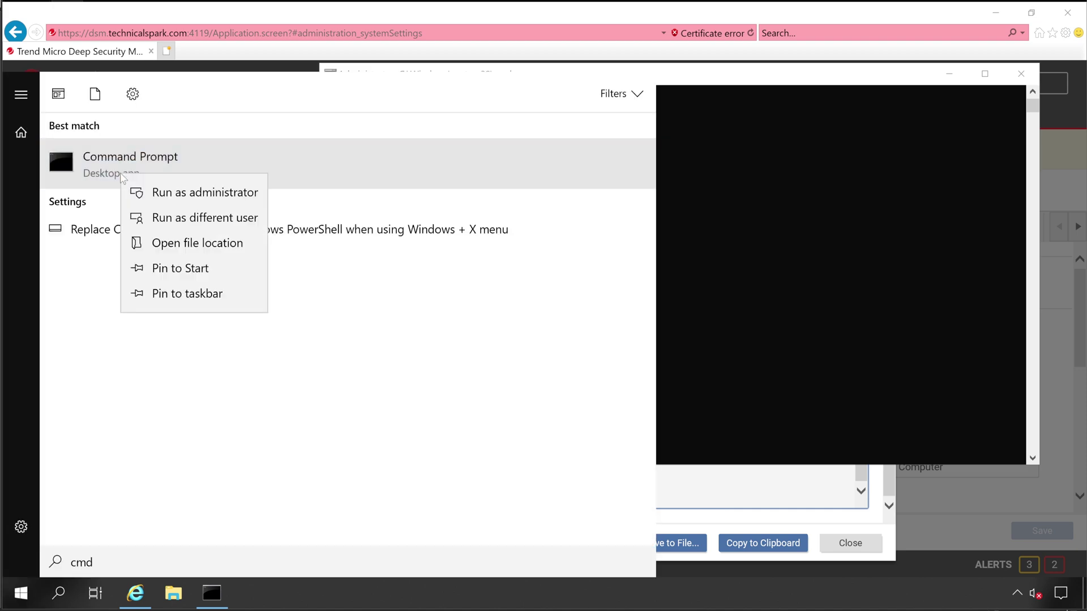
pyautogui.click(214, 191)
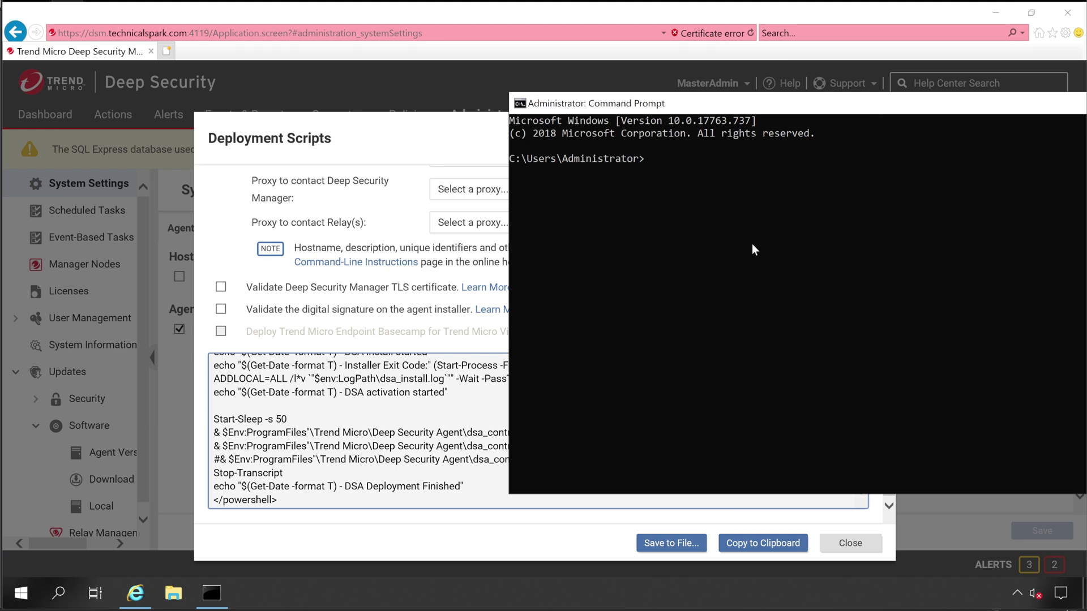
# Step: Change the Command Prompt directory to "\Program Files\Trend Micro\Deep Security Agent"
pyautogui.write('cd')
pyautogui.write(' \\pro')
pyautogui.press('Tab')
pyautogui.write('\\tre')
pyautogui.press('Tab')
pyautogui.write('\\de')
pyautogui.press('BackSpace')
pyautogui.press('BackSpace')
pyautogui.press('BackSpace')
pyautogui.write('\\e')
pyautogui.press('BackSpace')
pyautogui.write('de')
pyautogui.press('Tab')
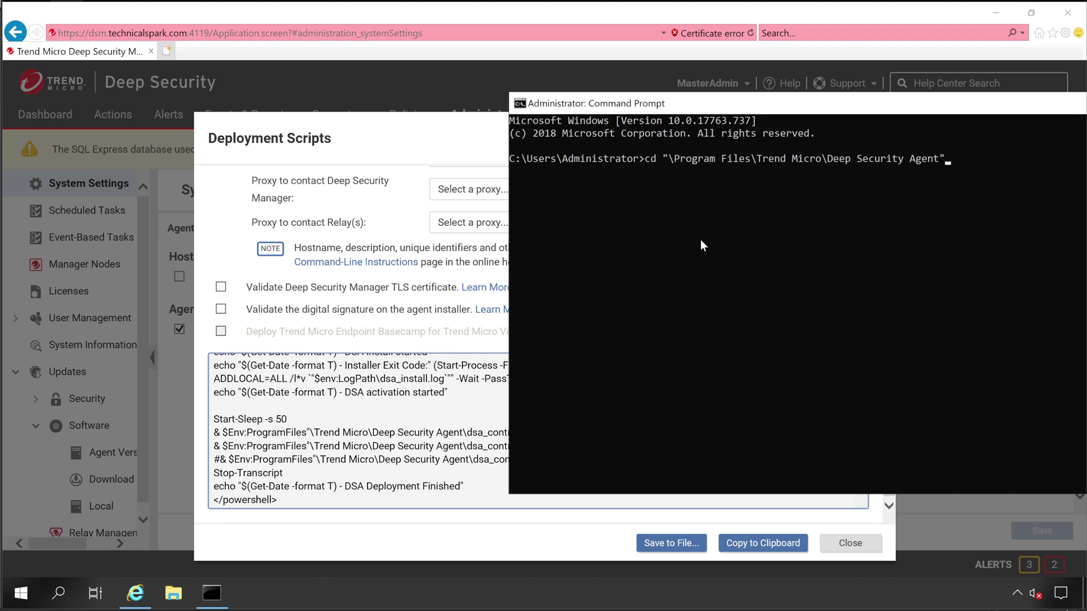
pyautogui.press('Return')
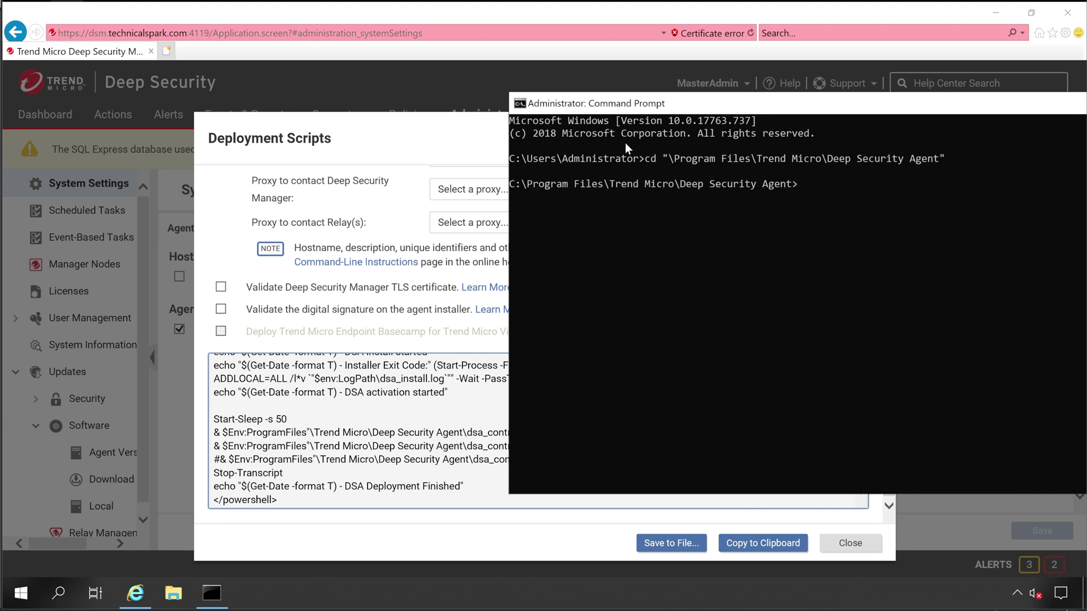
# Step: Copy the dsa_control" -a dsm://DSM.TechnicalSpark.com:4120/ portion of the commented activation line in the deployment script
pyautogui.moveTo(617, 106); pyautogui.dragTo(647, 102)
pyautogui.click(425, 461)
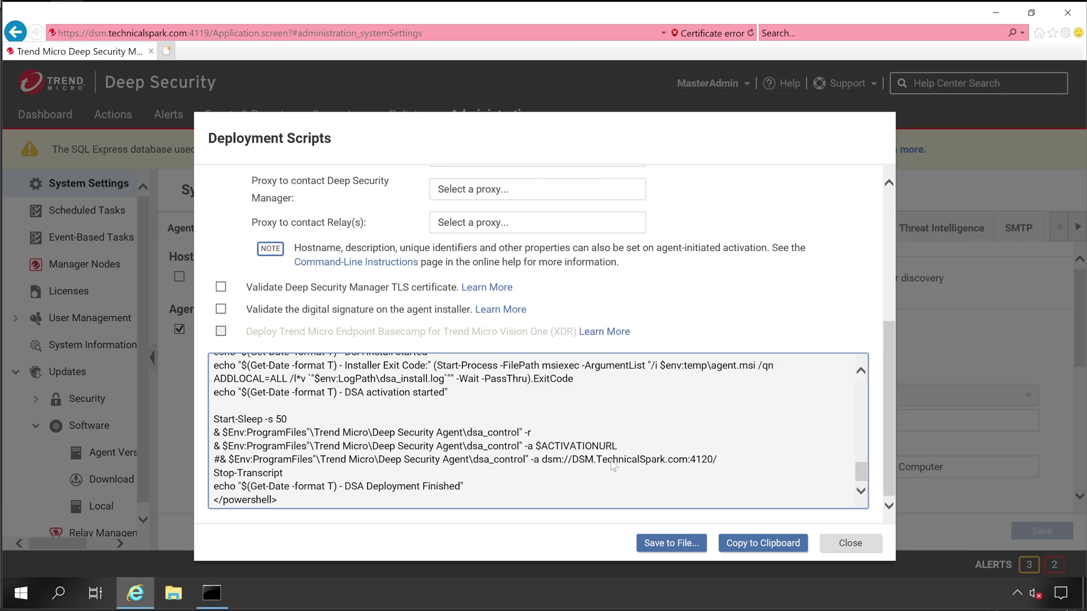
pyautogui.click(720, 463)
pyautogui.moveTo(665, 464); pyautogui.dragTo(491, 463)
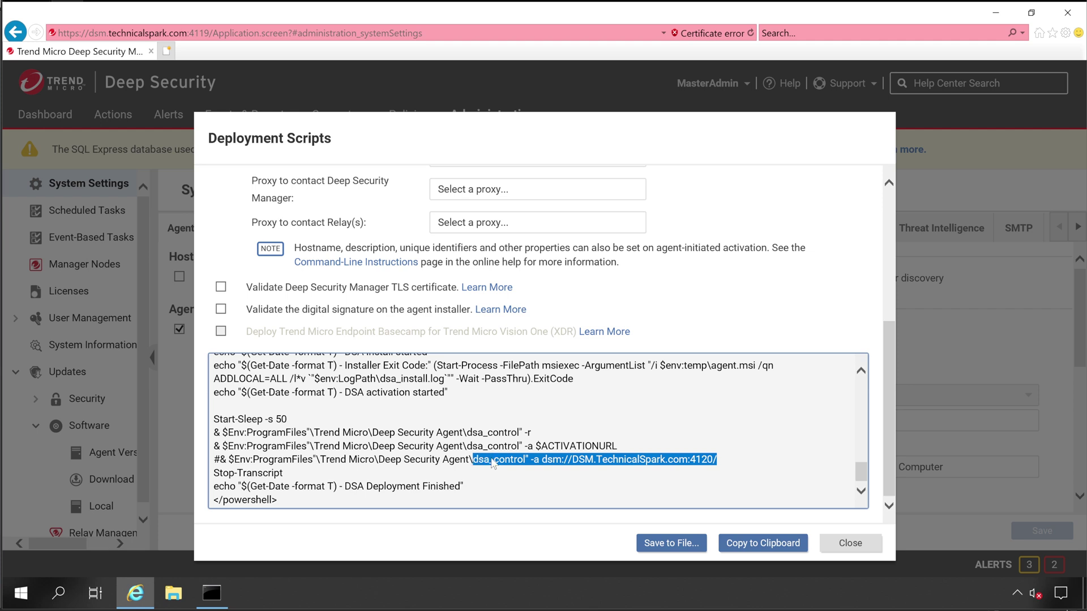
pyautogui.rightClick(538, 461)
pyautogui.click(572, 503)
# Step: Paste the activation command into the Command Prompt and remove the stray quotation mark after dsa_control, without running it
pyautogui.click(218, 595)
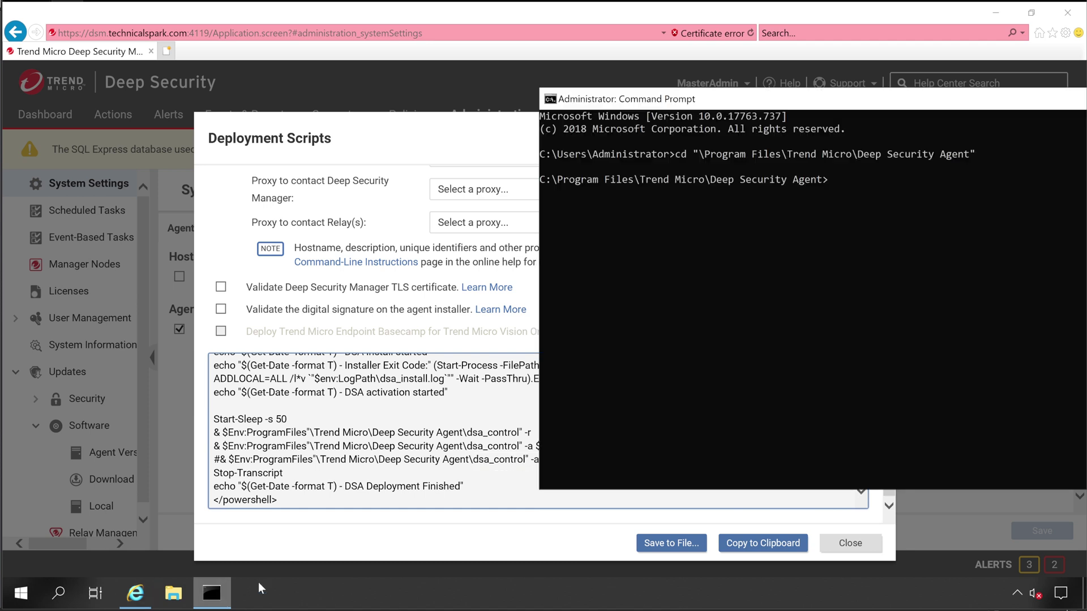
pyautogui.rightClick(859, 250)
pyautogui.moveTo(864, 100); pyautogui.dragTo(581, 61)
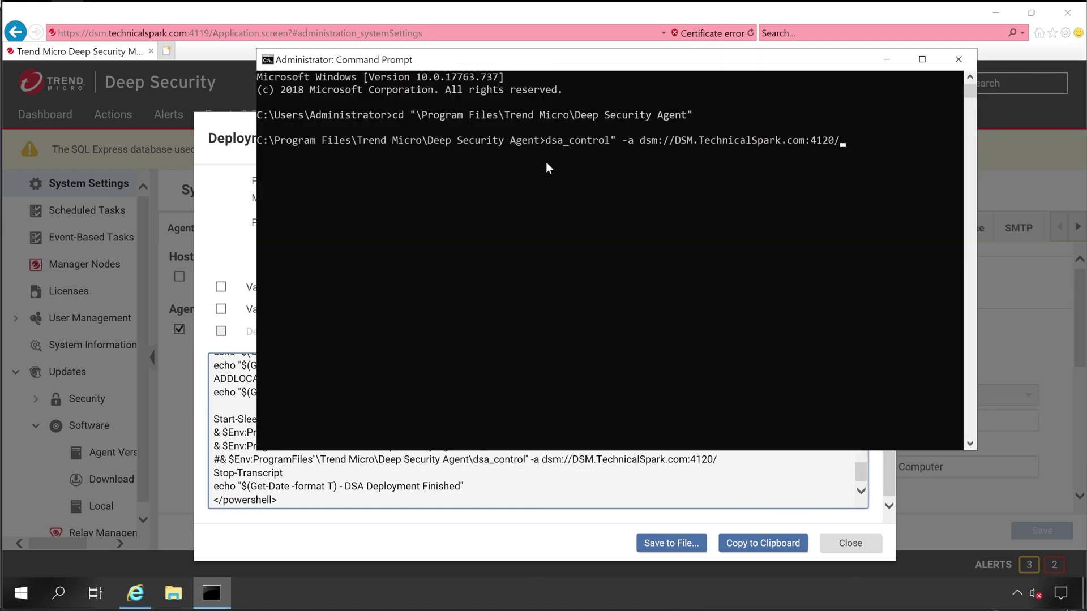
pyautogui.press('Left')
pyautogui.press('Left')
pyautogui.press('Left')
pyautogui.press('Left')
pyautogui.press('Left')
pyautogui.press('Left')
pyautogui.press('Left')
pyautogui.press('Left')
pyautogui.press('Left')
pyautogui.press('Left')
pyautogui.press('Left')
pyautogui.press('Left')
pyautogui.press('Left')
pyautogui.press('Left')
pyautogui.press('Left')
pyautogui.press('Left')
pyautogui.press('Left')
pyautogui.press('Left')
pyautogui.press('Left')
pyautogui.press('Left')
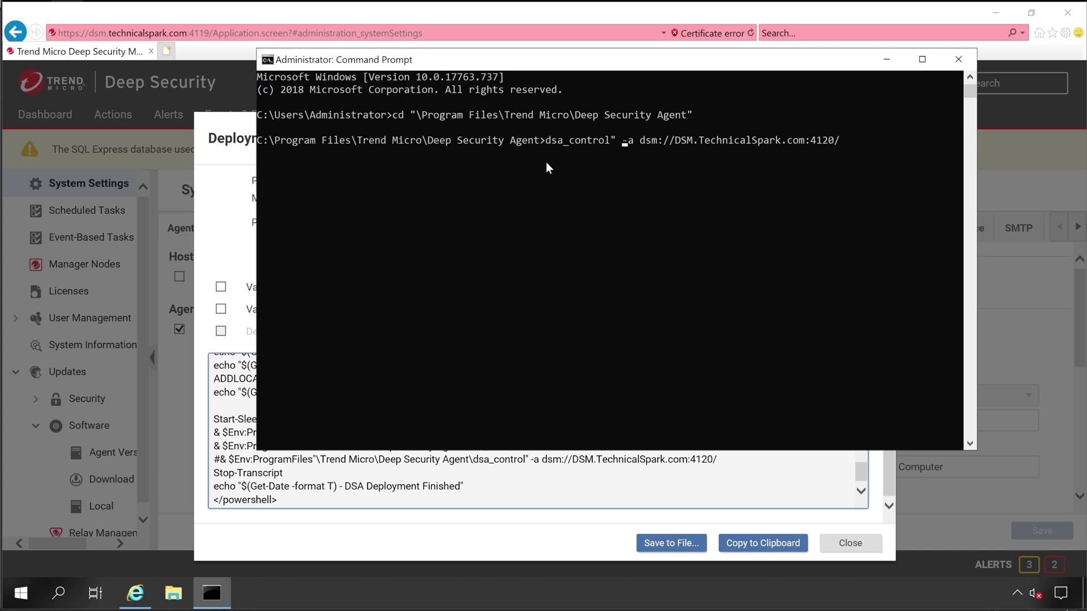
pyautogui.press('BackSpace')
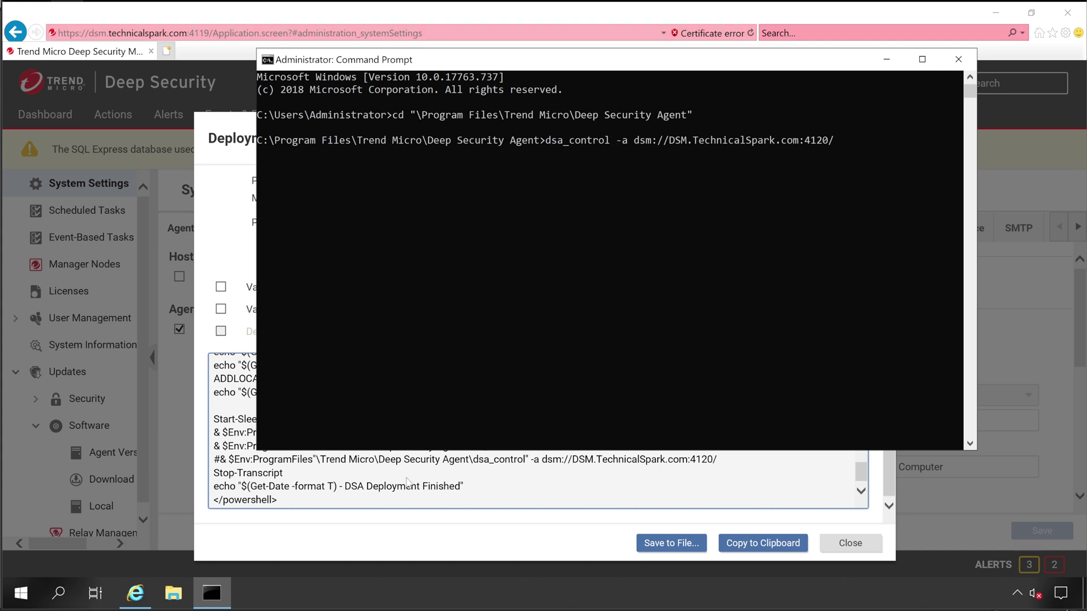
# Step: Close the Deployment Scripts generator, show the Computers list in Deep Security Manager, and decline the browser's AutoComplete offer
pyautogui.click(560, 509)
pyautogui.click(849, 544)
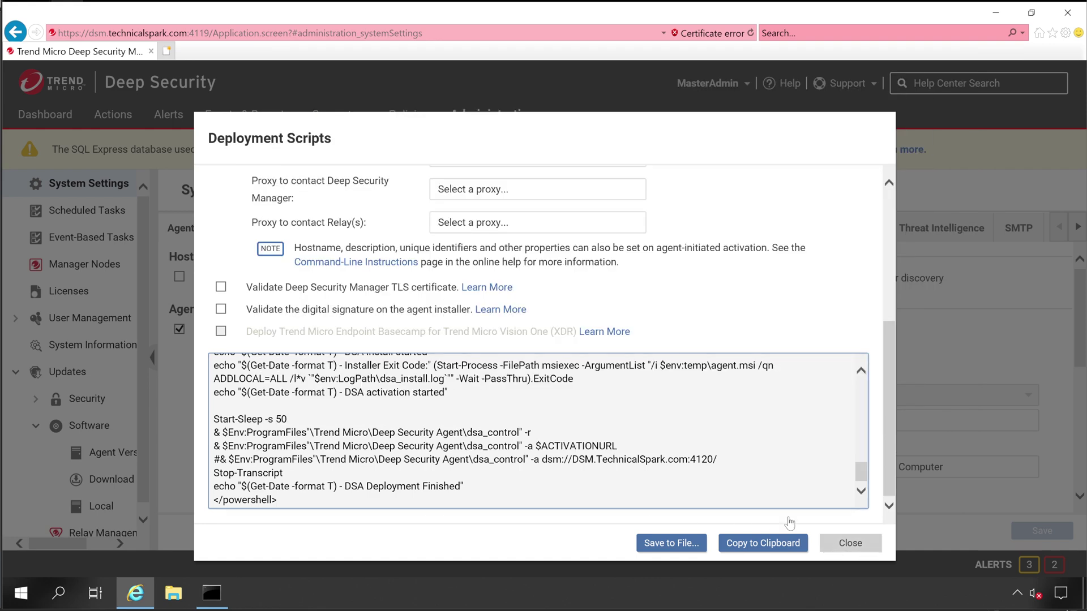
pyautogui.click(338, 120)
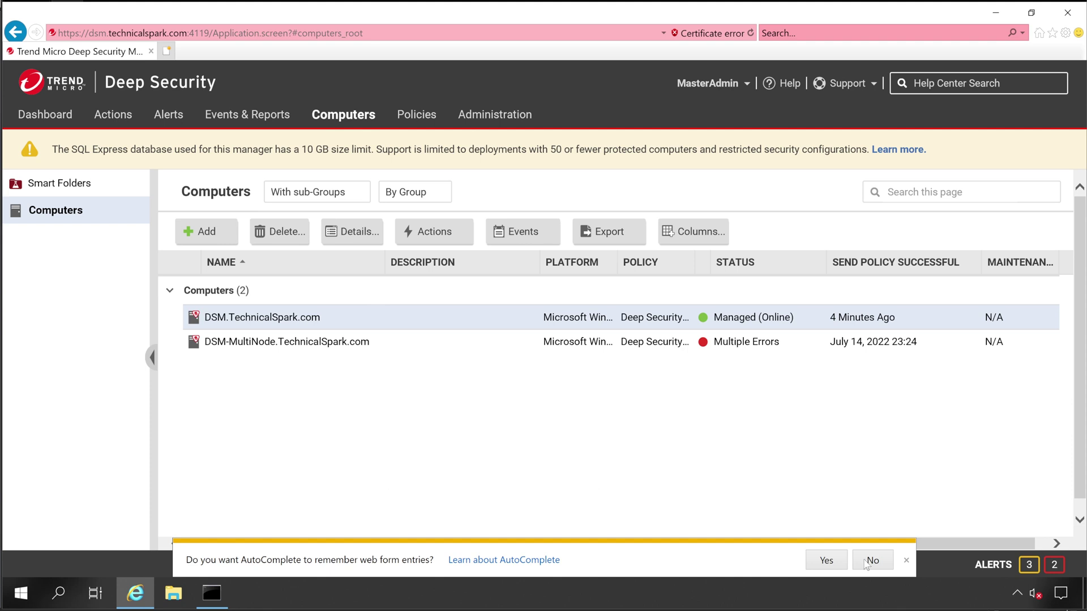
pyautogui.click(882, 563)
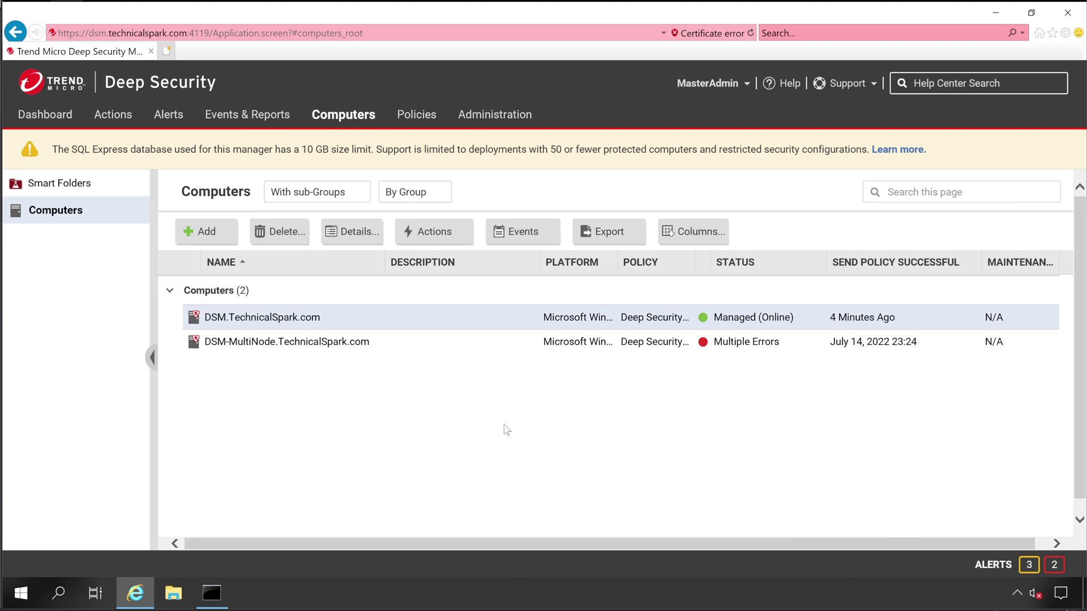
# Step: Open the Deep Security Notifier and arrange it and the Command Prompt so the Computers list stays visible
pyautogui.click(205, 596)
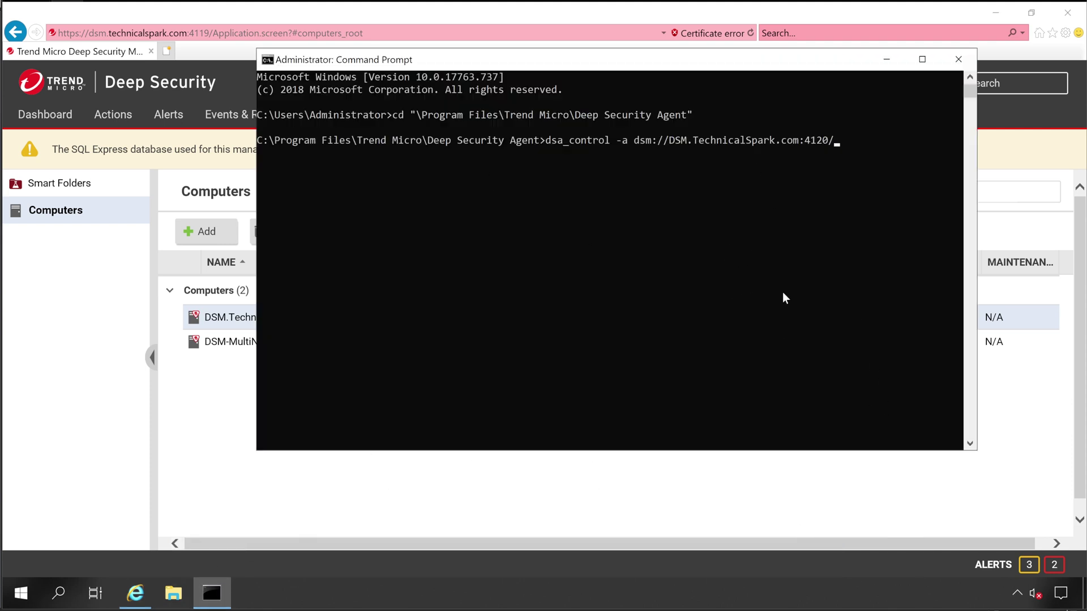
pyautogui.click(1017, 593)
pyautogui.doubleClick(1002, 561)
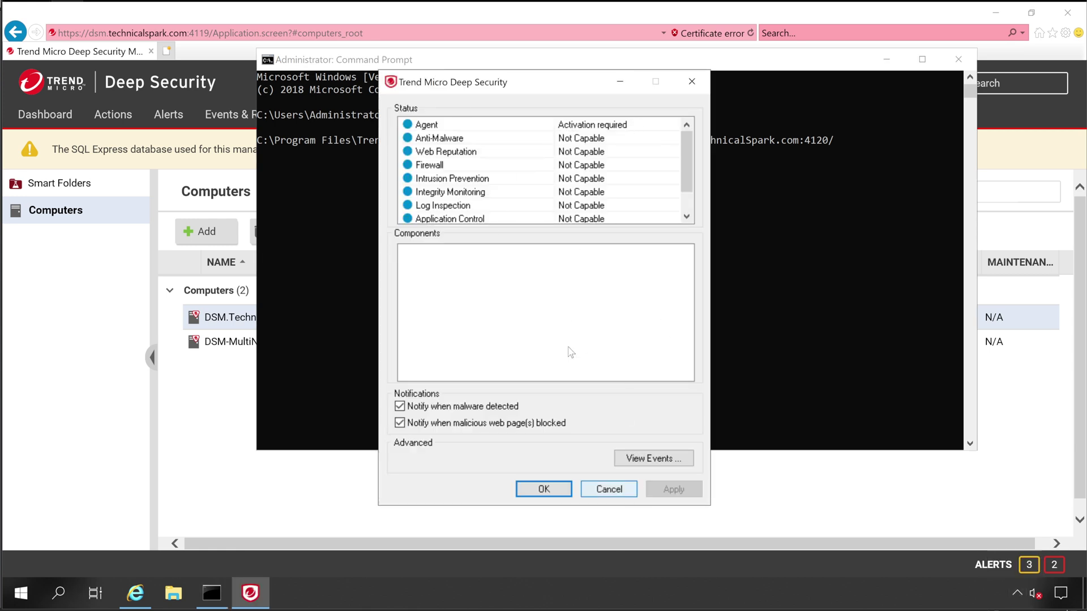
pyautogui.moveTo(512, 85); pyautogui.dragTo(233, 403)
pyautogui.moveTo(569, 59); pyautogui.dragTo(688, 65)
# Step: Run dsa_control -a dsm://DSM.TechnicalSpark.com:4120/ in the Command Prompt to activate the agent
pyautogui.click(980, 233)
pyautogui.press('Escape')
pyautogui.press('Return')
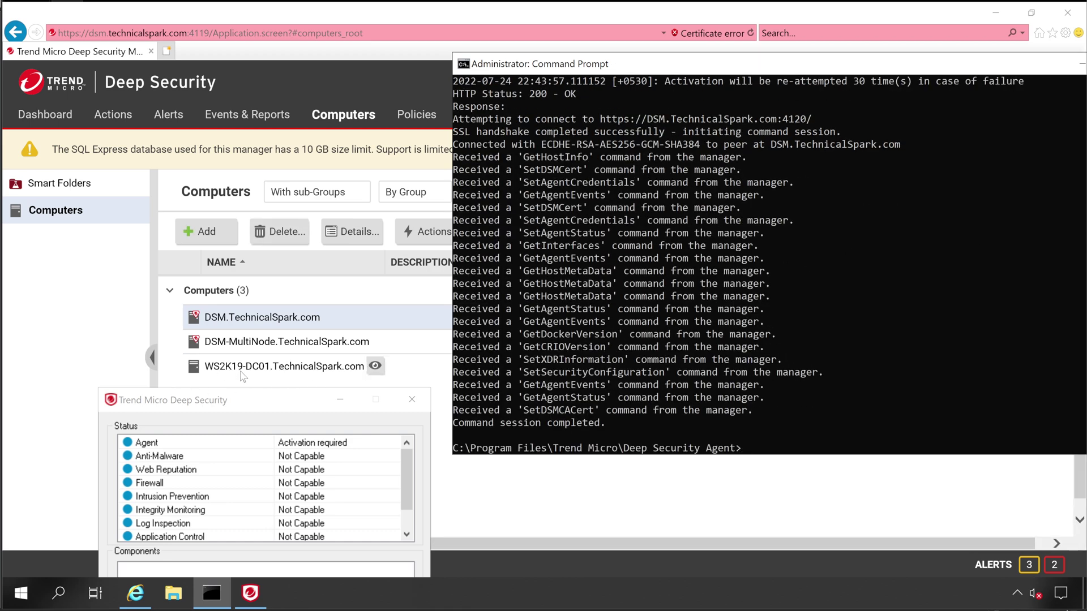
# Step: Review the activation output, including the retry setting, HTTP status, manager connection, received commands and session completion, plus the command used
pyautogui.scroll(2, 760, 358)
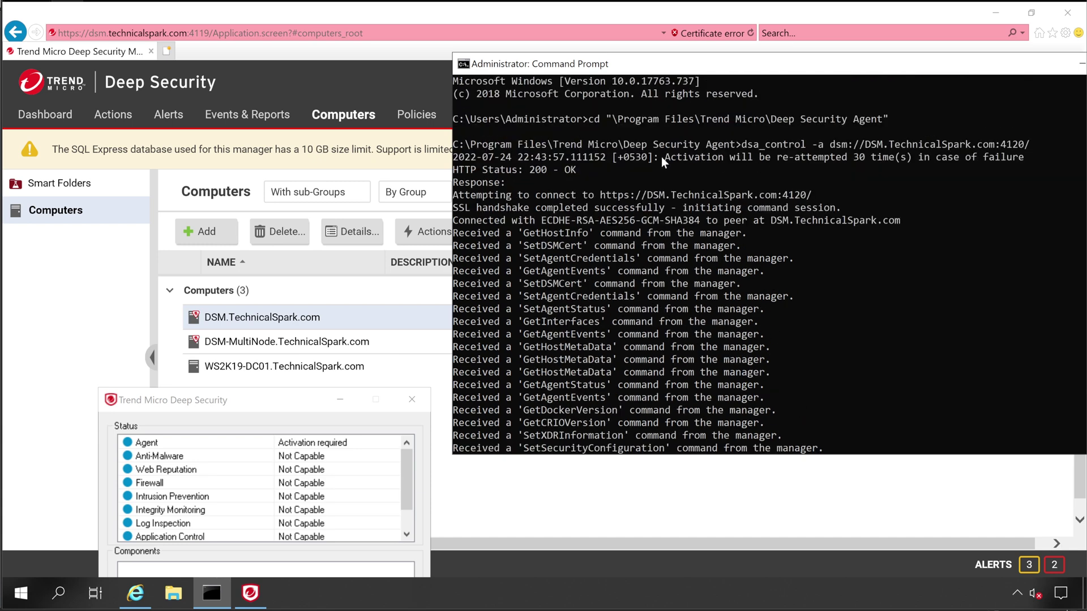
pyautogui.moveTo(671, 157); pyautogui.dragTo(1024, 160)
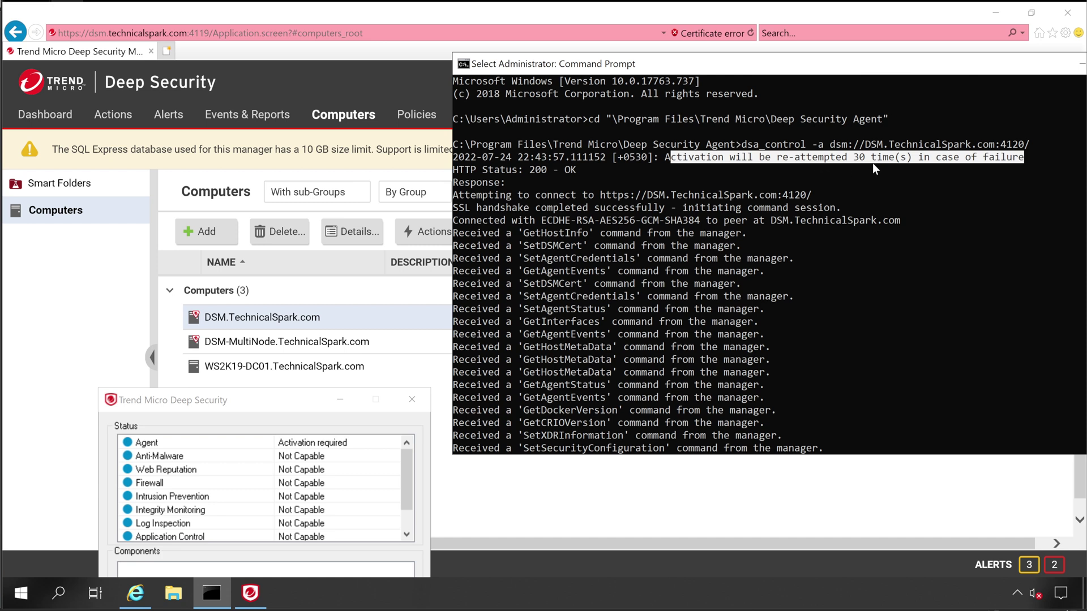
pyautogui.click(538, 170)
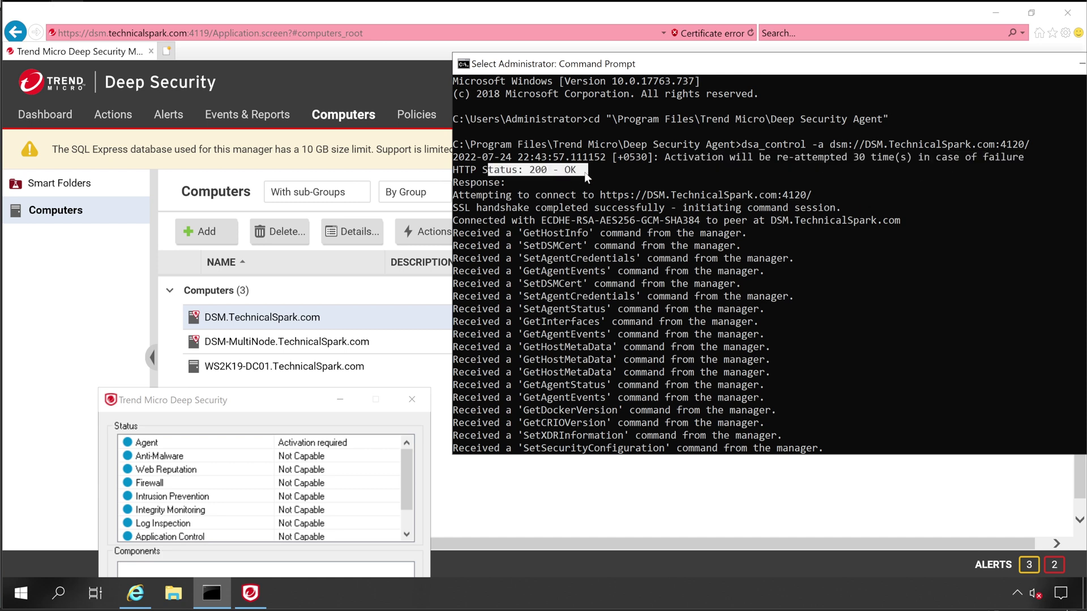
pyautogui.moveTo(540, 195); pyautogui.dragTo(802, 200)
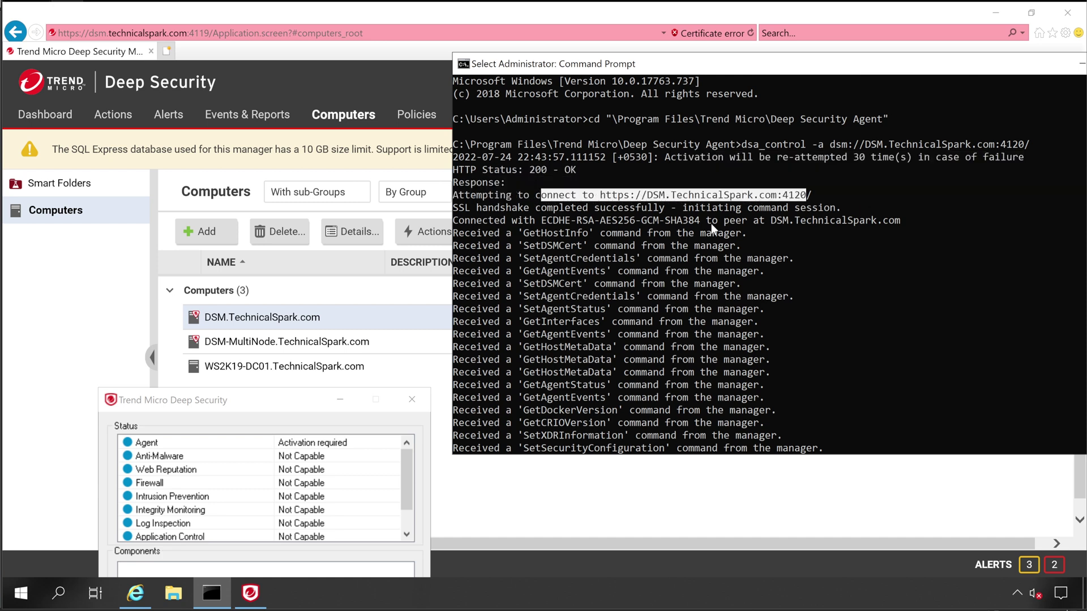
pyautogui.moveTo(679, 208); pyautogui.dragTo(850, 209)
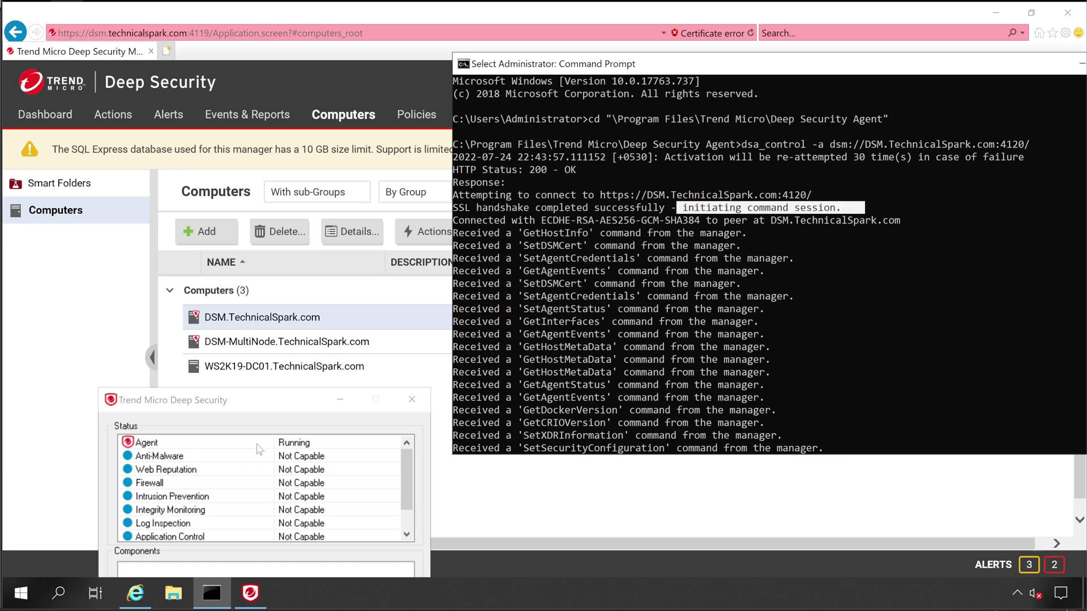
pyautogui.click(644, 209)
pyautogui.moveTo(644, 209); pyautogui.dragTo(683, 414)
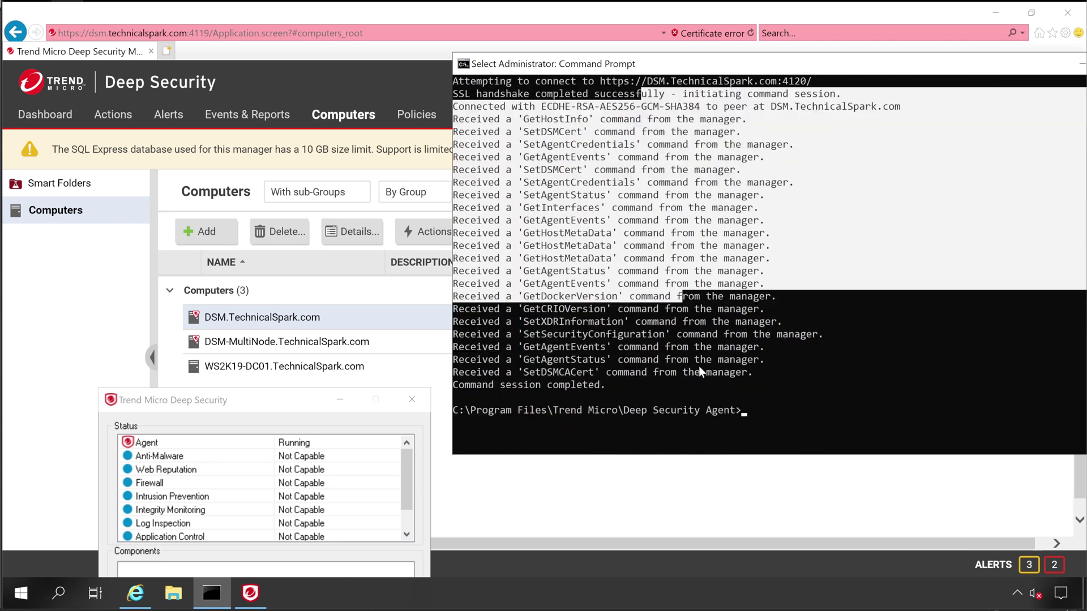
pyautogui.moveTo(467, 385); pyautogui.dragTo(615, 387)
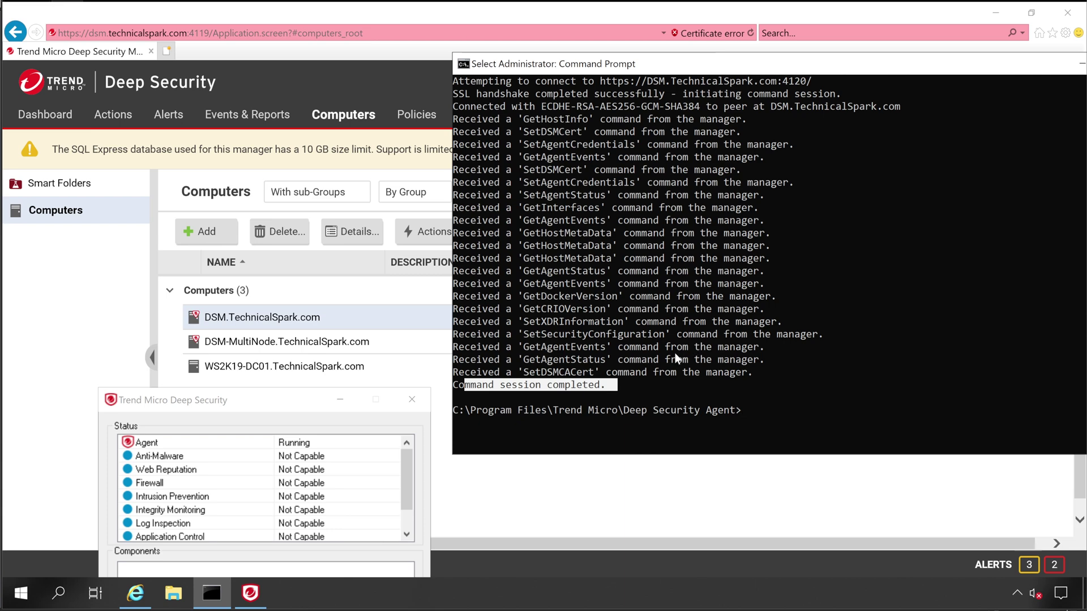
pyautogui.scroll(1, 678, 358)
pyautogui.scroll(1, 677, 358)
pyautogui.moveTo(465, 184); pyautogui.dragTo(798, 186)
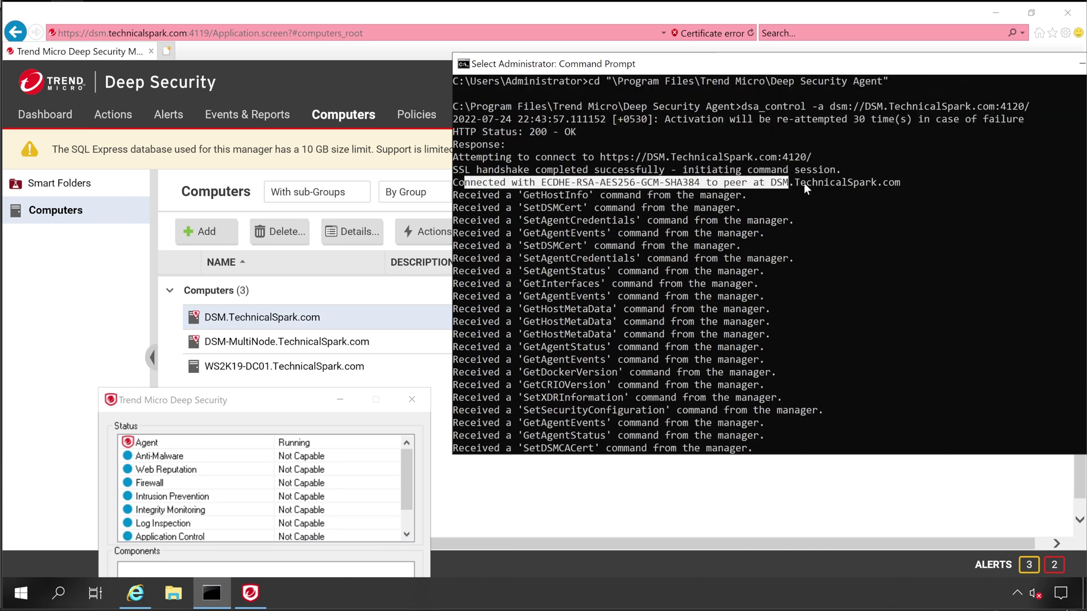
pyautogui.moveTo(885, 187); pyautogui.dragTo(905, 190)
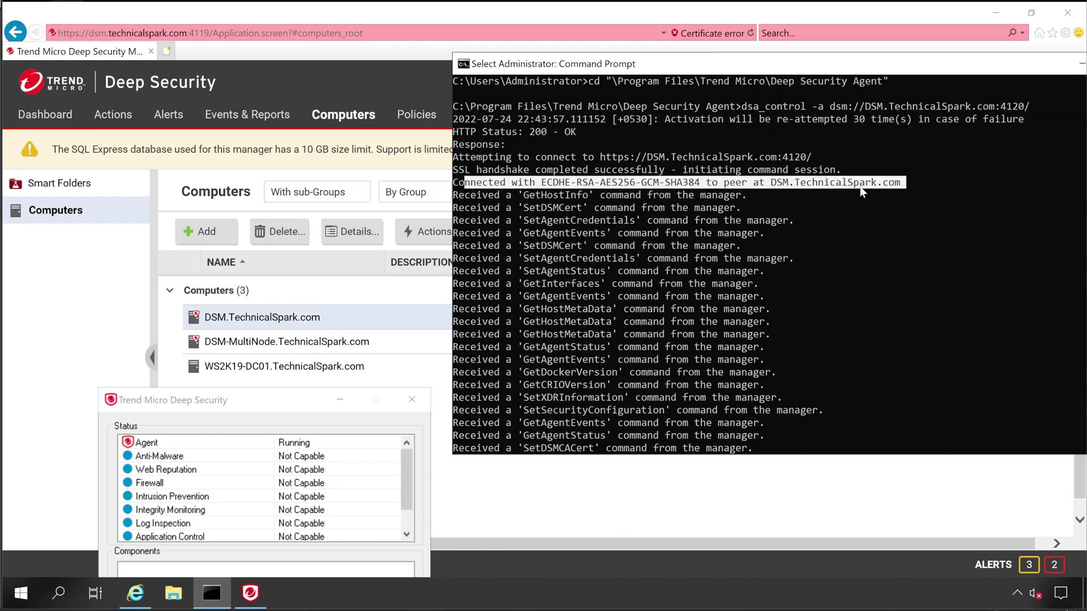
pyautogui.scroll(-4, 660, 264)
pyautogui.scroll(5, 660, 264)
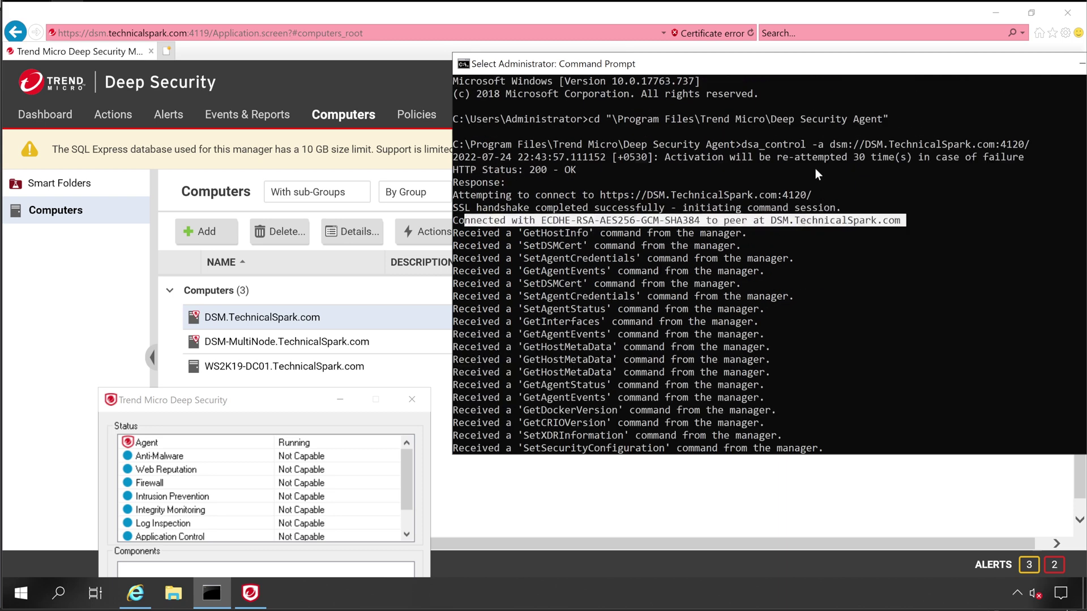
pyautogui.moveTo(745, 145); pyautogui.dragTo(1025, 142)
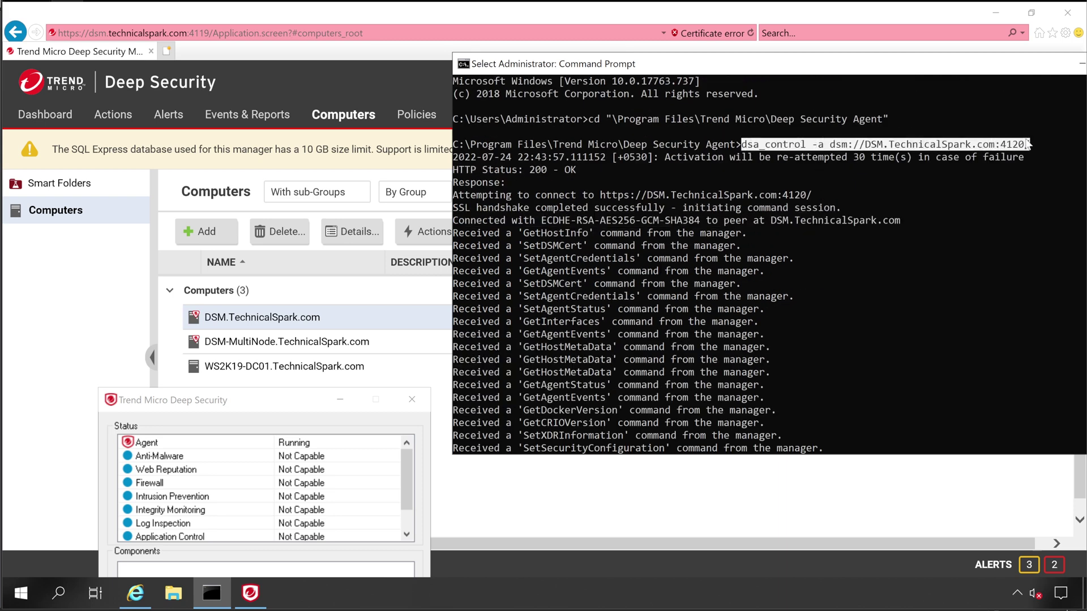
# Step: Close the Command Prompt and move the Deep Security Notifier clear of the computer names in the Computers list
pyautogui.click(463, 64)
pyautogui.click(485, 155)
pyautogui.moveTo(227, 400); pyautogui.dragTo(711, 72)
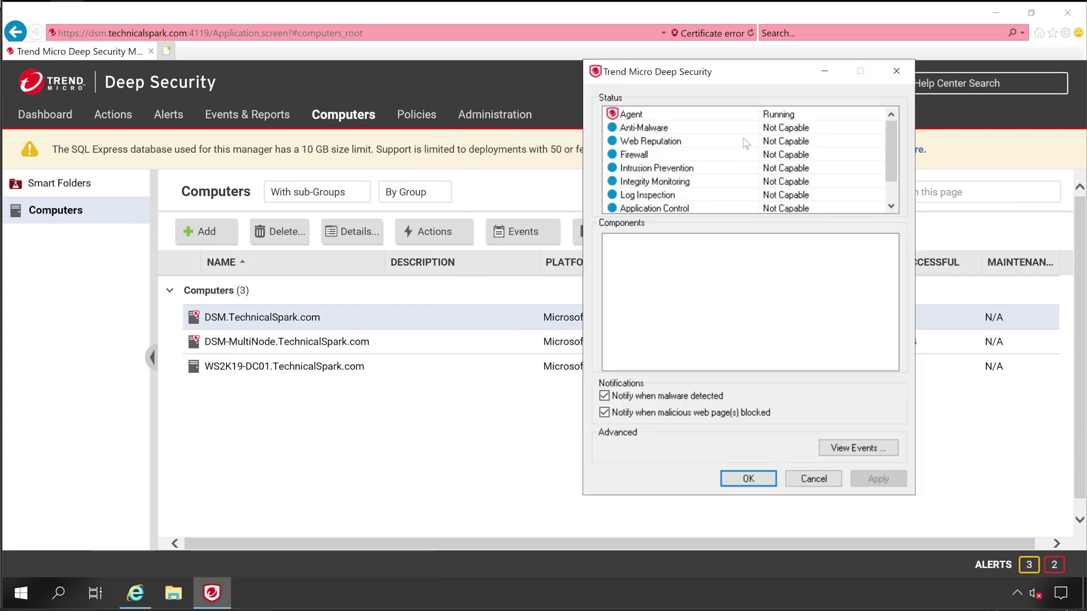
# Step: Check the Anti-Malware status in the notifier and open the details of WS2K19-DC01.TechnicalSpark.com from the Computers list
pyautogui.click(730, 128)
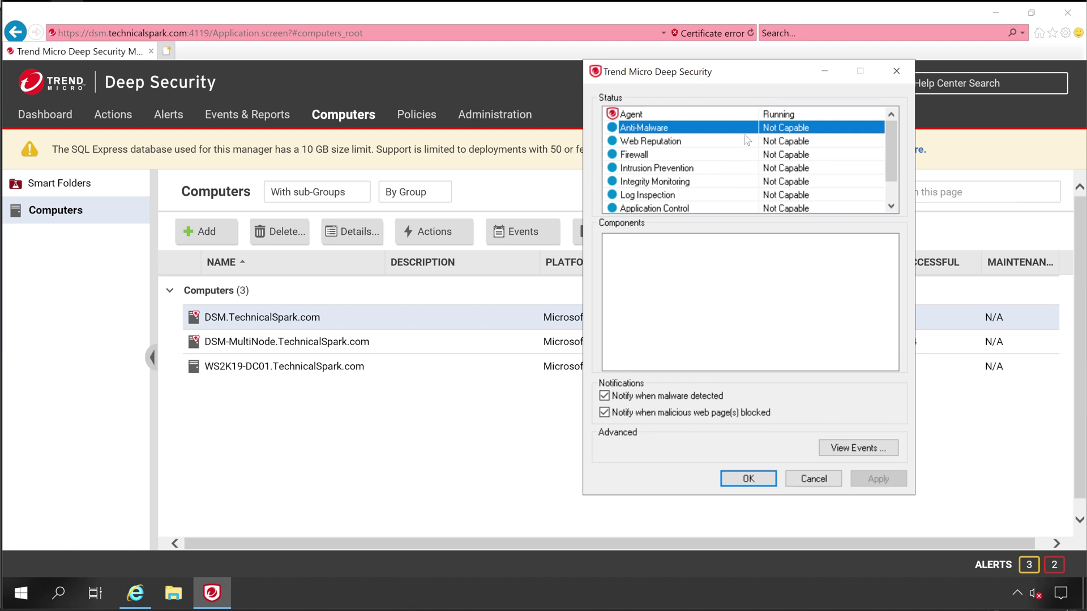
pyautogui.click(277, 395)
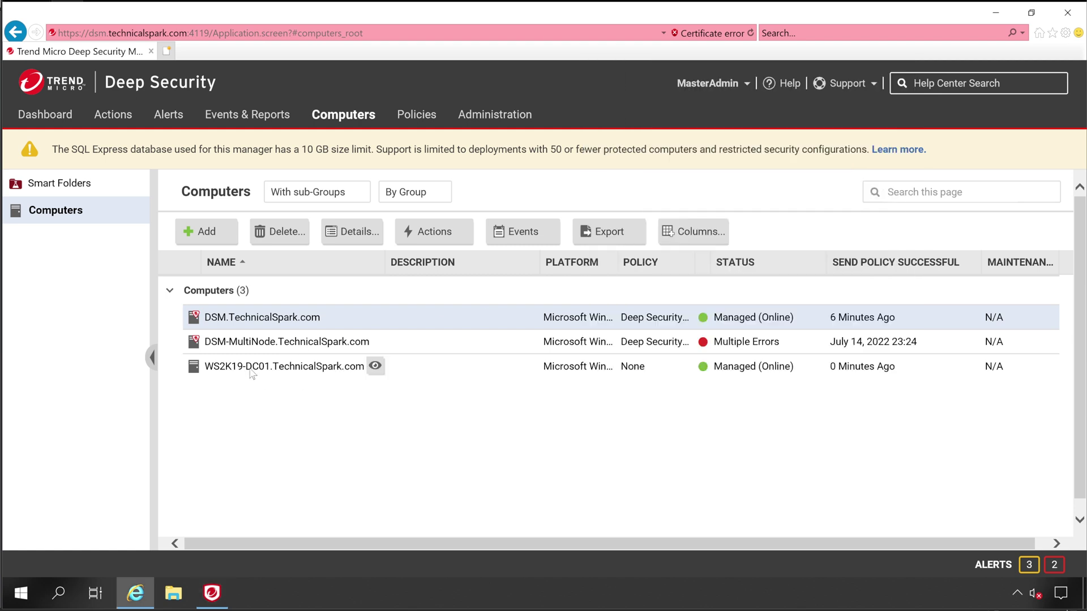
pyautogui.doubleClick(252, 371)
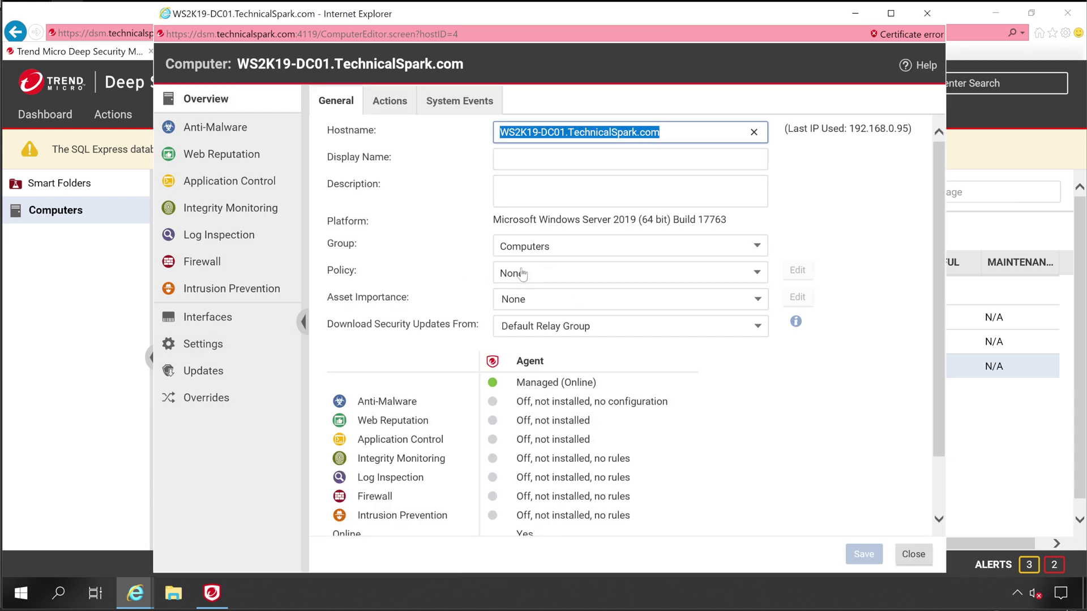
pyautogui.click(716, 387)
pyautogui.moveTo(533, 404); pyautogui.dragTo(482, 513)
# Step: Assign the Base Policy > Windows > Windows Server policy to WS2K19-DC01 and save the computer's settings
pyautogui.click(538, 280)
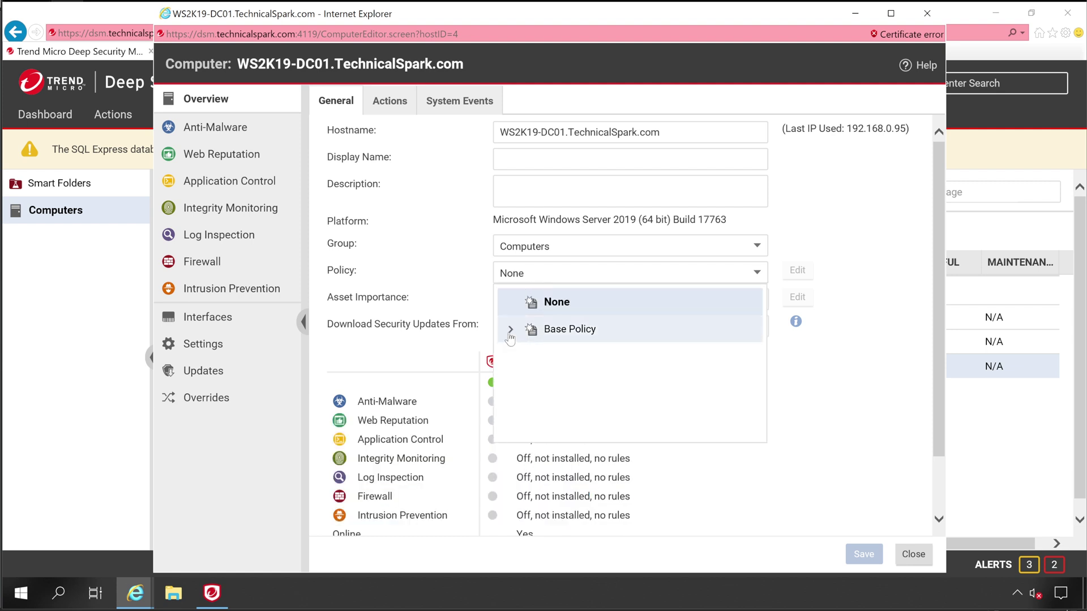
pyautogui.click(510, 329)
pyautogui.click(528, 356)
pyautogui.scroll(-1, 618, 340)
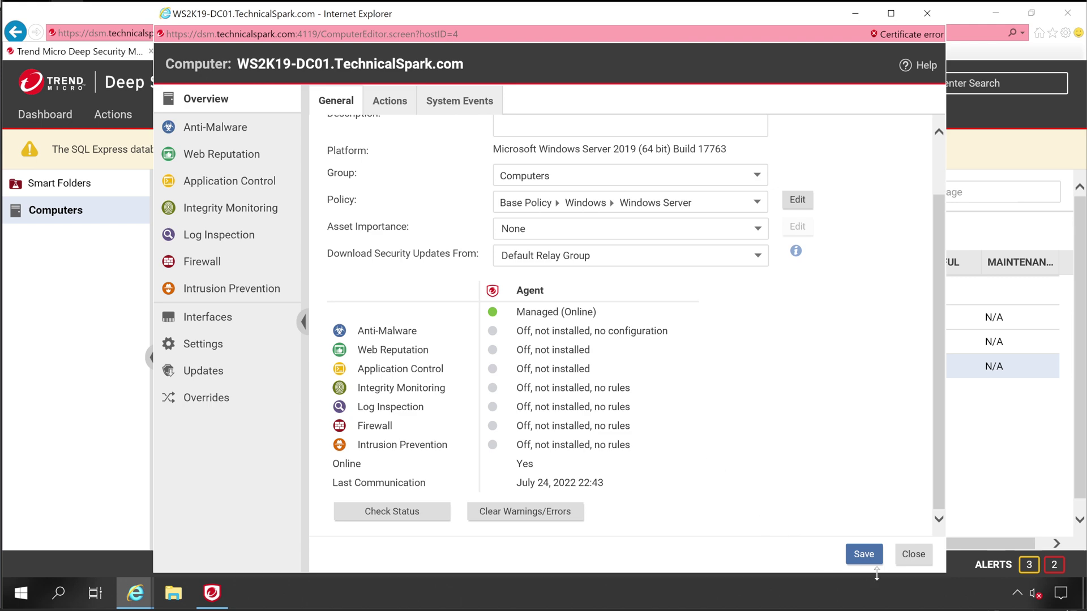
pyautogui.click(864, 554)
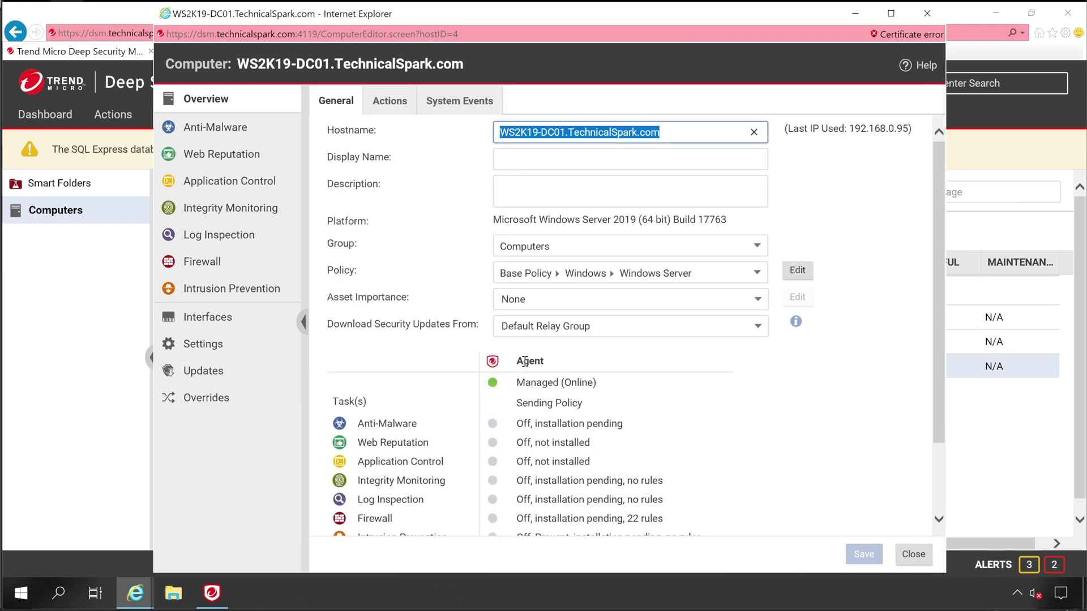
# Step: Review the agent's module installation statuses in the computer details and place the Deep Security notifier beside them
pyautogui.scroll(-5, 561, 422)
pyautogui.moveTo(548, 331); pyautogui.dragTo(622, 334)
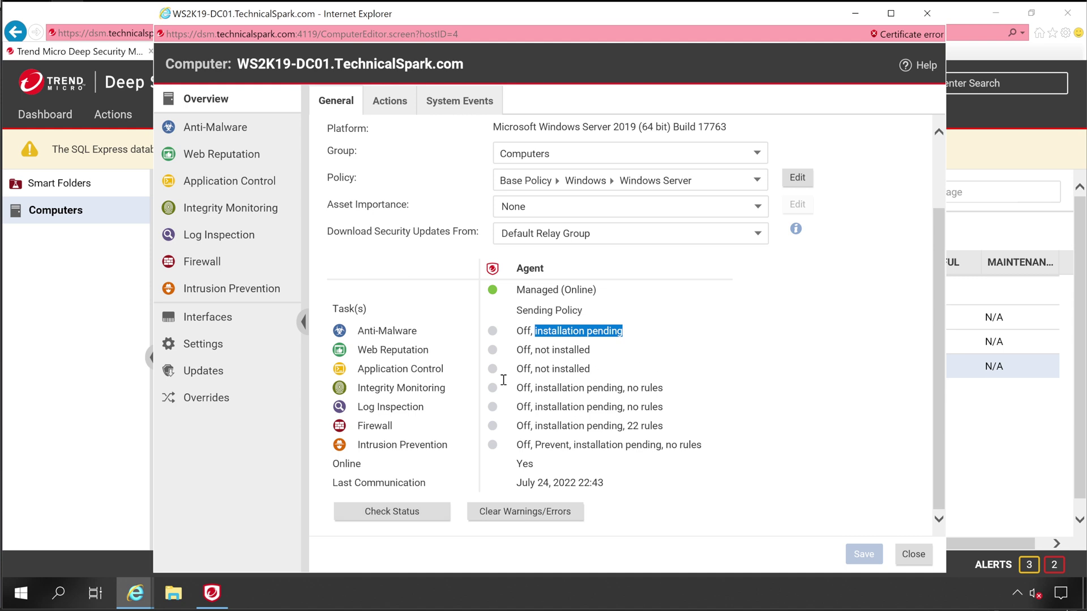
pyautogui.click(224, 593)
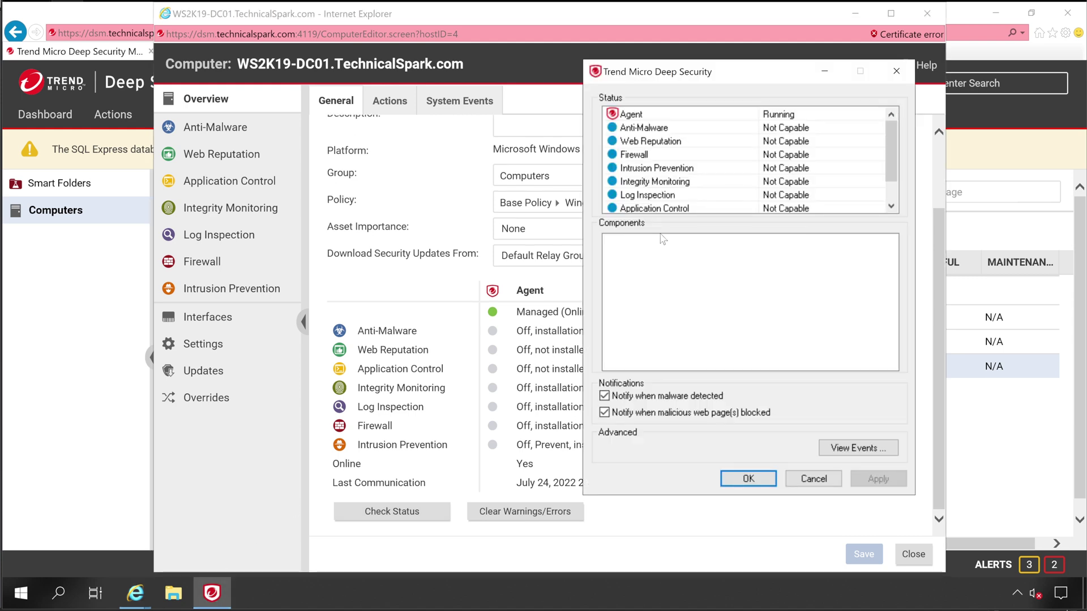
pyautogui.moveTo(686, 70); pyautogui.dragTo(779, 97)
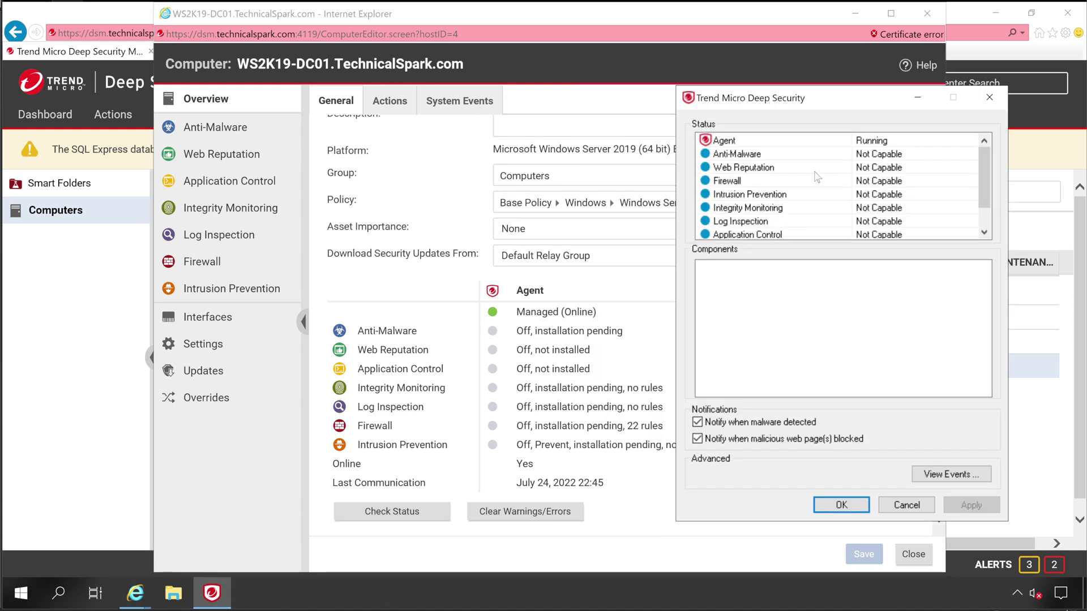
# Step: Examine the protection module statuses in the notifier as the policy is applied, including Anti-Malware, Web Reputation and Firewall, and close it
pyautogui.click(765, 158)
pyautogui.click(766, 170)
pyautogui.click(765, 184)
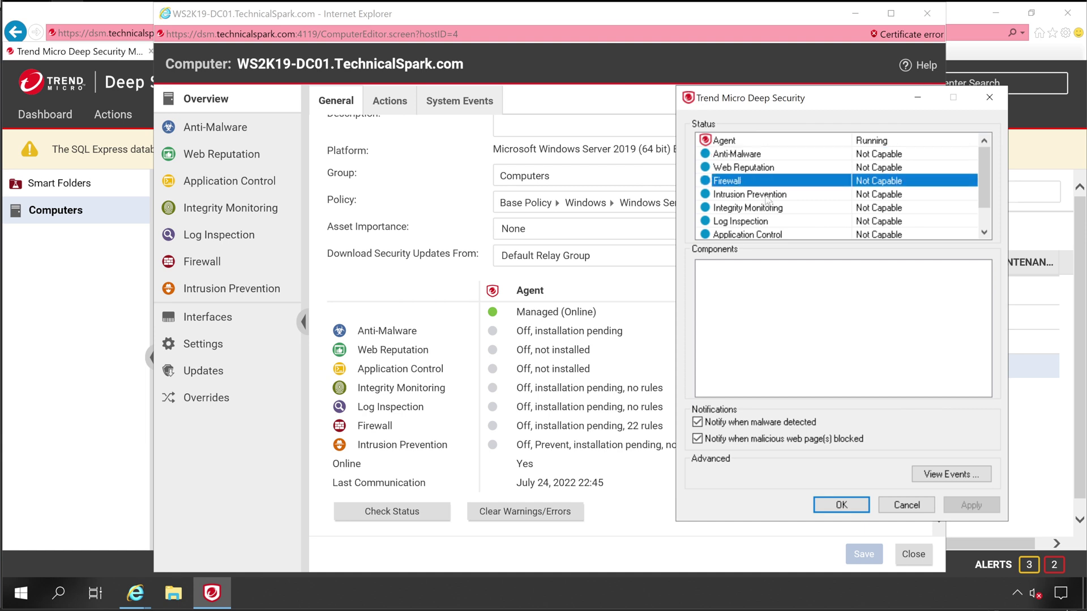
pyautogui.click(768, 196)
pyautogui.click(773, 210)
pyautogui.click(776, 159)
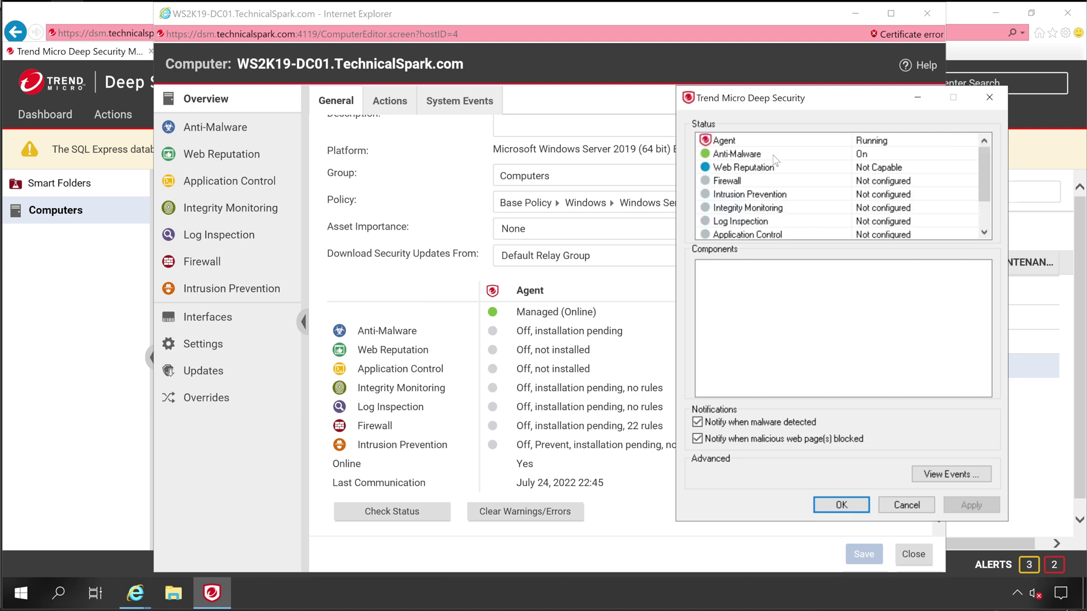
pyautogui.click(774, 158)
pyautogui.click(799, 170)
pyautogui.click(803, 197)
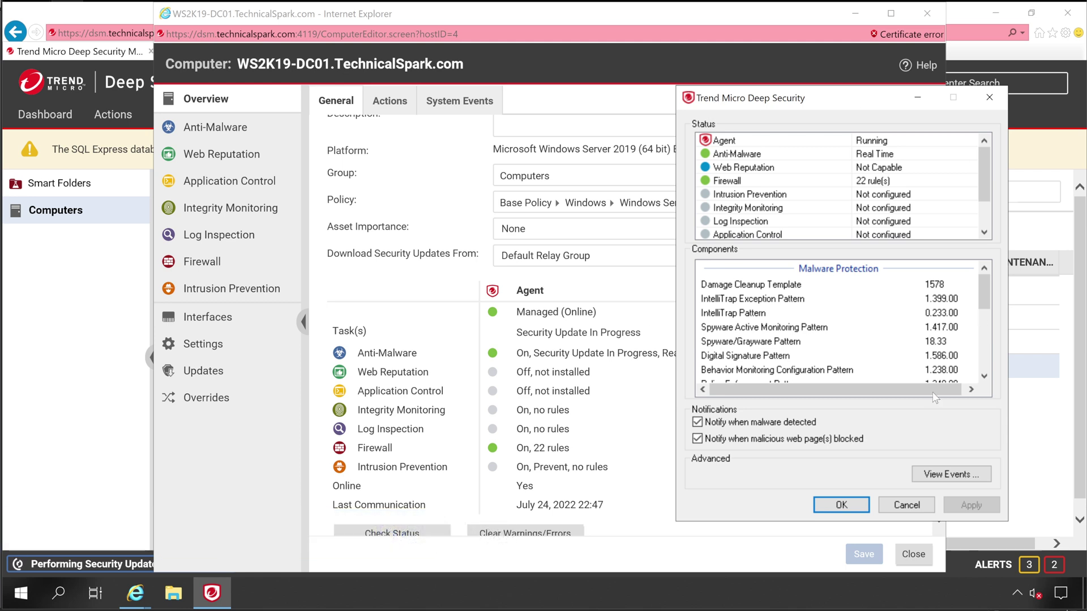
pyautogui.click(902, 505)
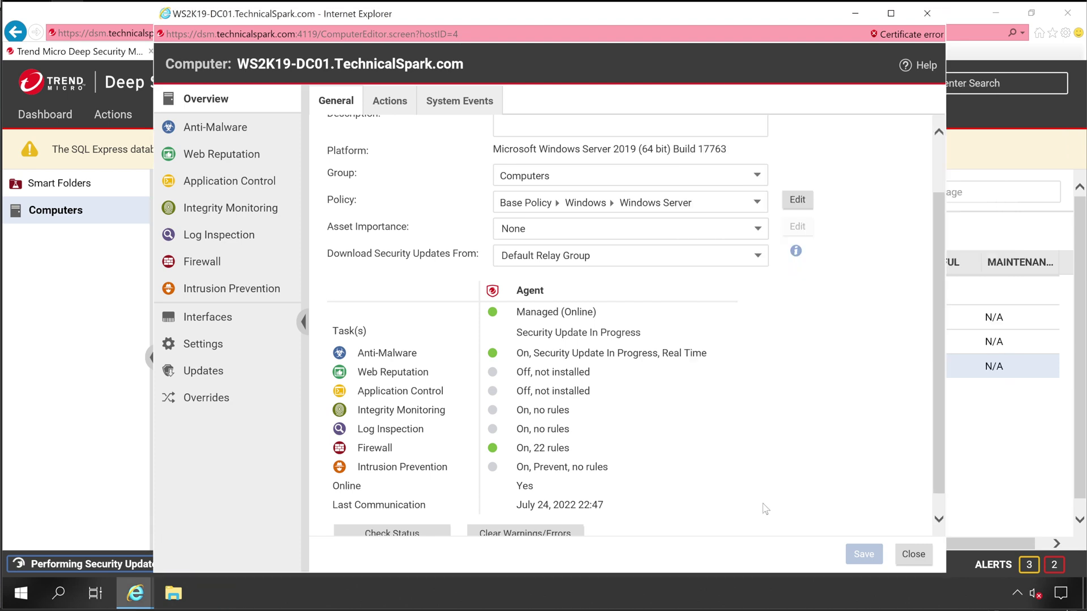
# Step: Set Agent Self Protection's prevention of local uninstalling, stopping or modifying to No for WS2K19-DC01, save, and return to its overview
pyautogui.click(196, 344)
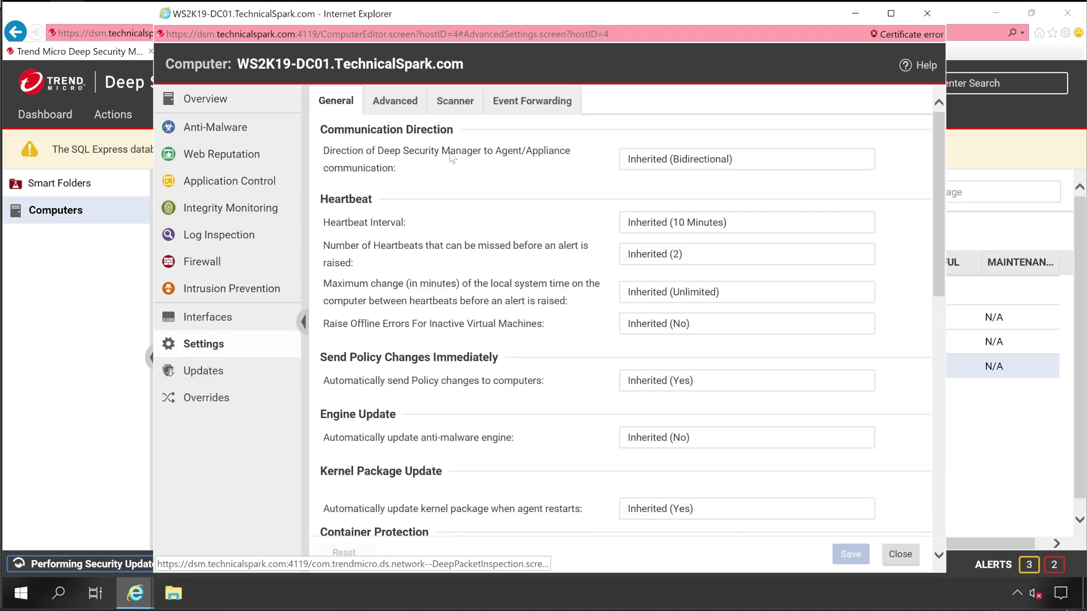
pyautogui.scroll(-3, 521, 386)
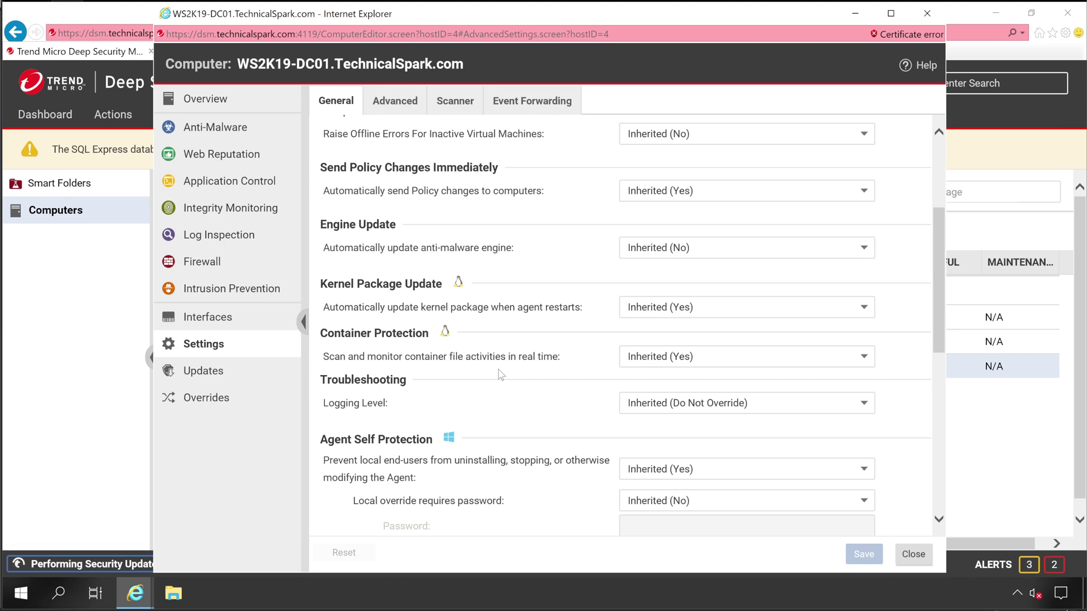
pyautogui.scroll(-2, 501, 375)
pyautogui.click(680, 343)
pyautogui.click(656, 372)
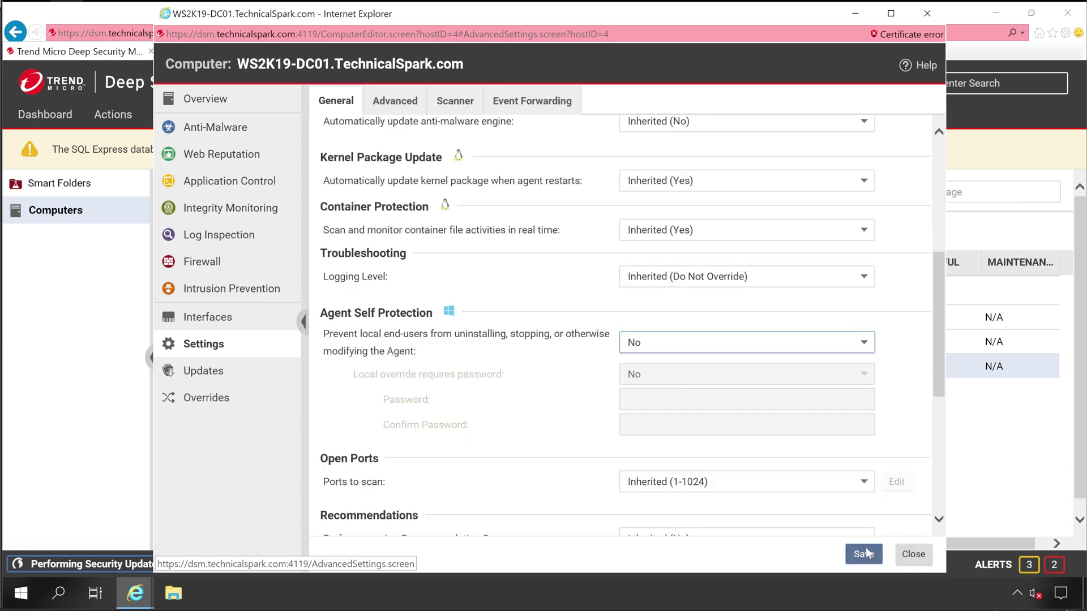
pyautogui.click(865, 555)
pyautogui.click(205, 98)
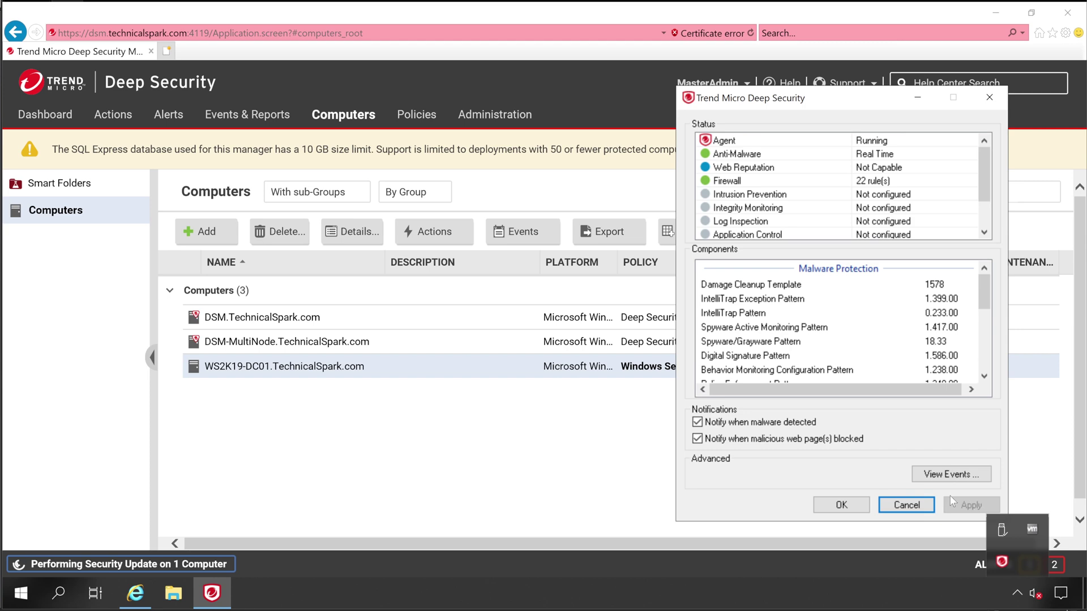
# Step: Close the Deep Security notifier and the Programs and Features window
pyautogui.click(906, 505)
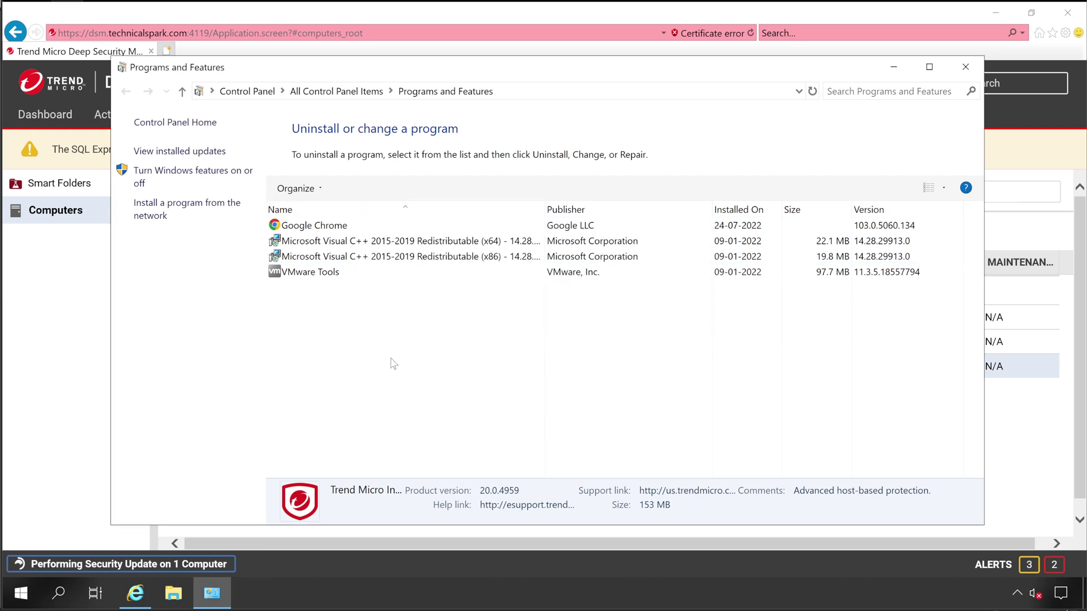
pyautogui.click(964, 69)
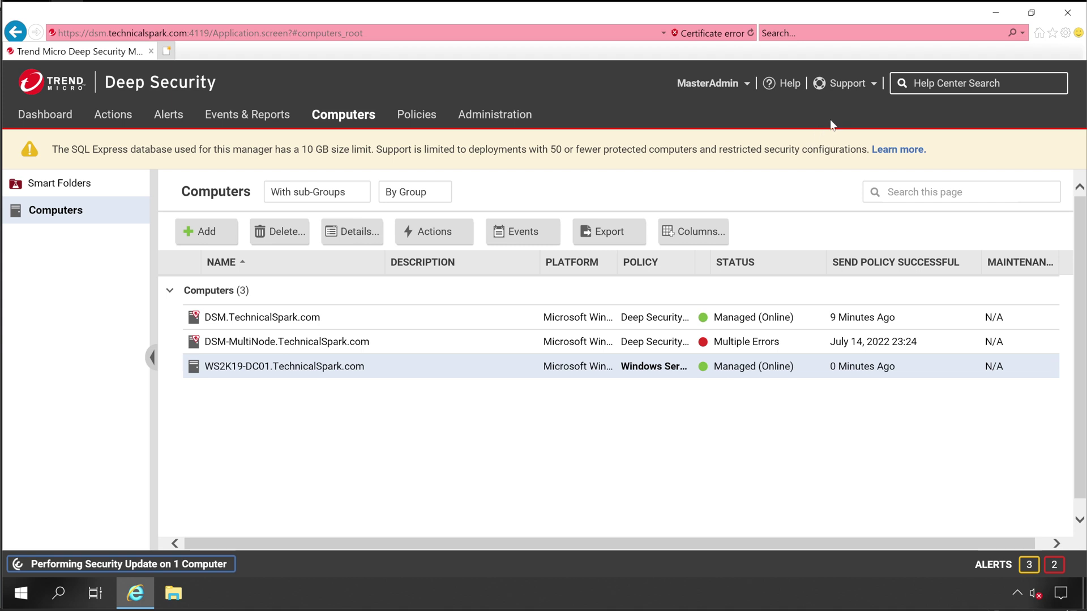
# Step: Open the Deployment Scripts generator and set the platform to Windows Agent Deployment
pyautogui.click(863, 83)
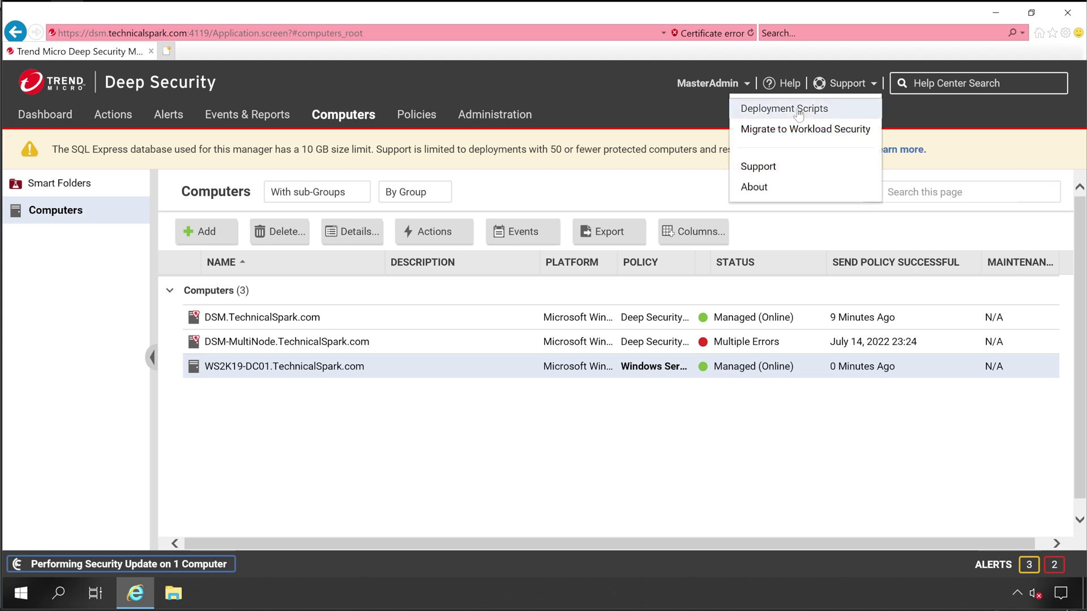
pyautogui.click(834, 109)
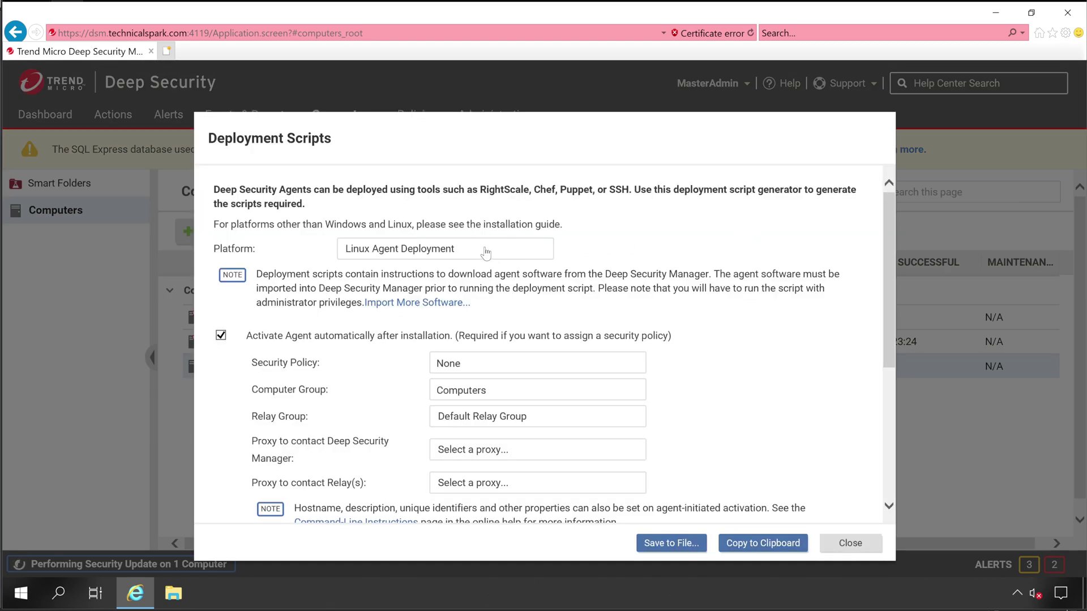
pyautogui.click(485, 251)
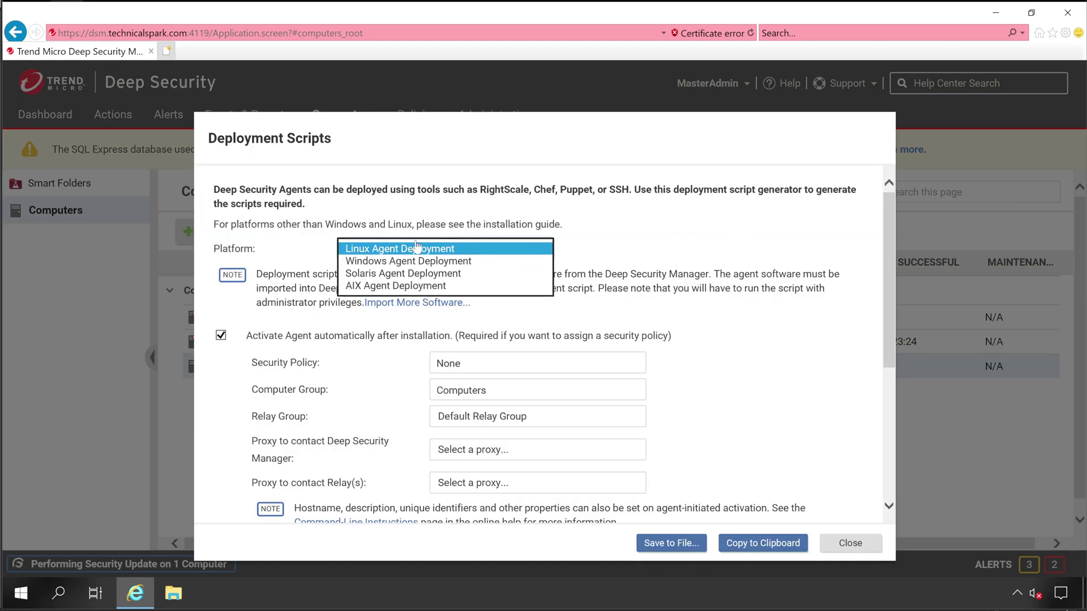
pyautogui.click(377, 265)
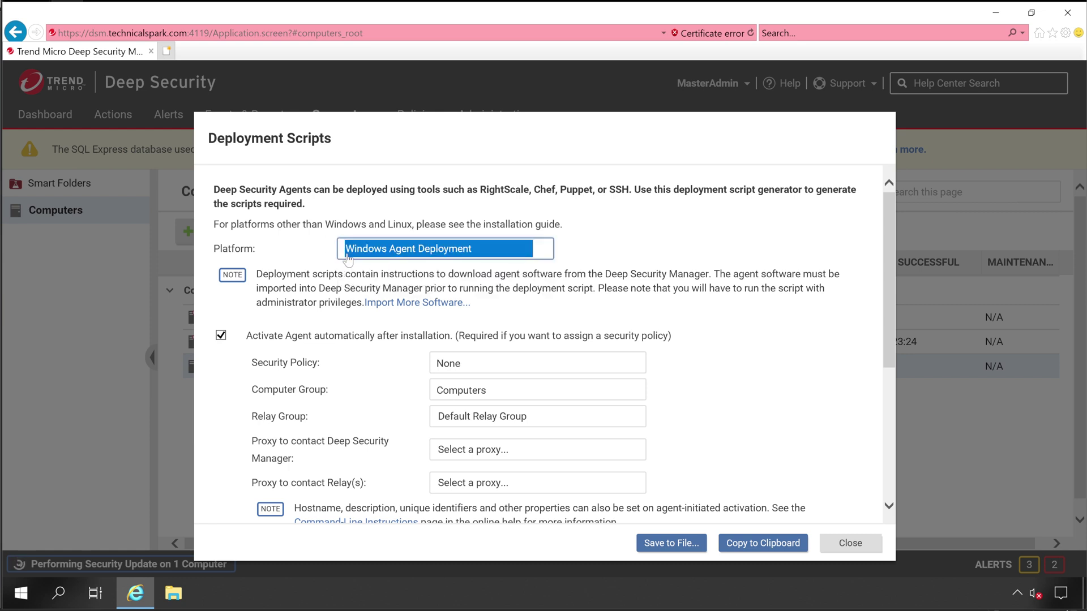
# Step: Set the deployment script's security policy to Base Policy > Windows > Windows Server
pyautogui.click(475, 370)
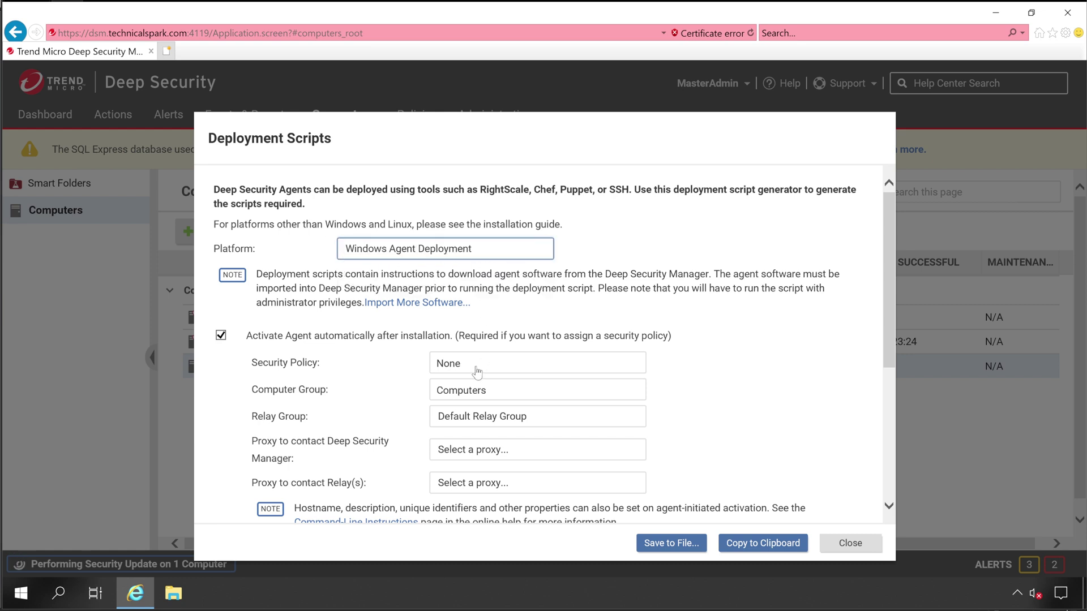
pyautogui.scroll(-1, 527, 353)
pyautogui.click(447, 419)
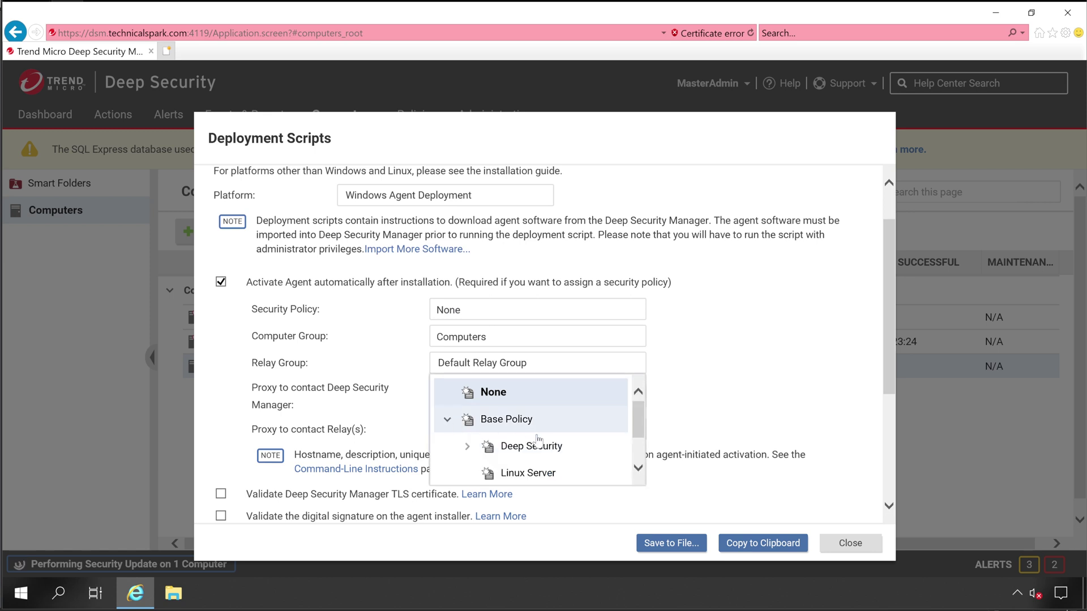
pyautogui.scroll(-1, 543, 442)
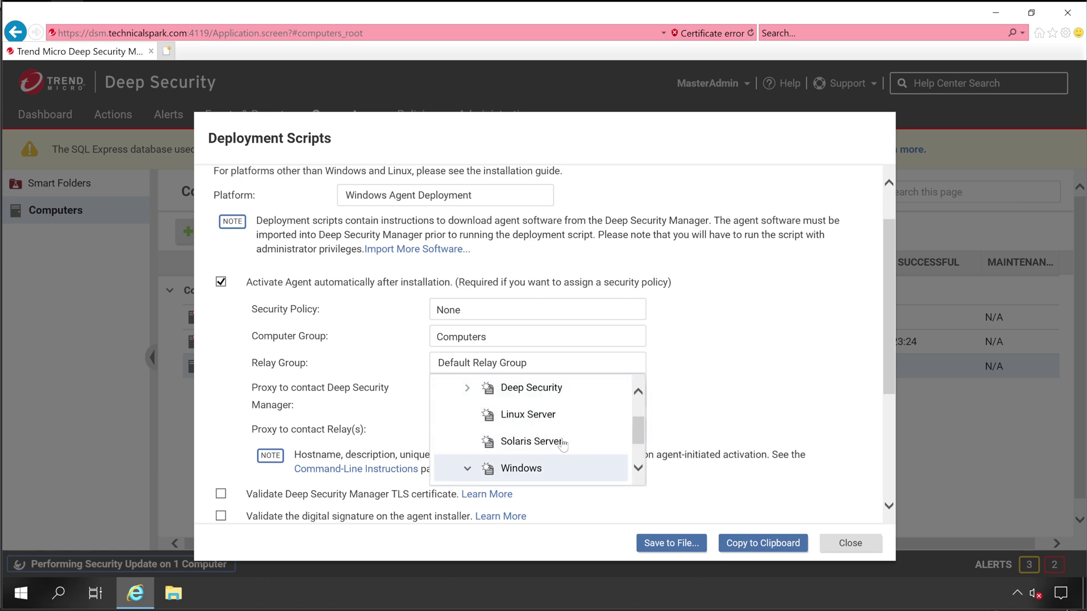
pyautogui.click(467, 468)
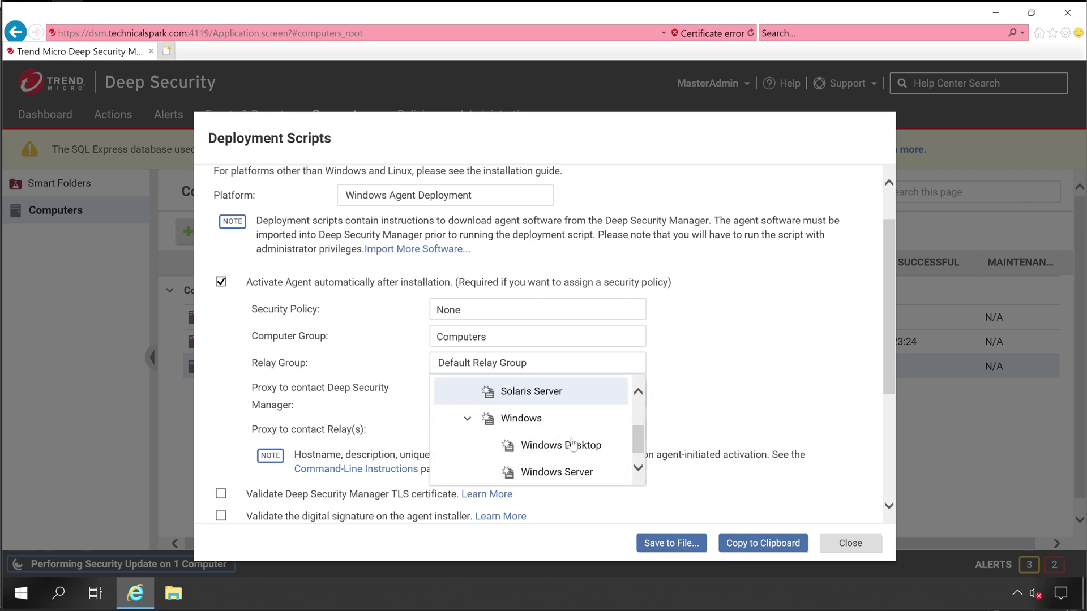
pyautogui.click(562, 473)
# Step: Select the Computers group and Default Relay Group for the deployment script, leaving the Deep Security Manager proxy unselected
pyautogui.click(491, 346)
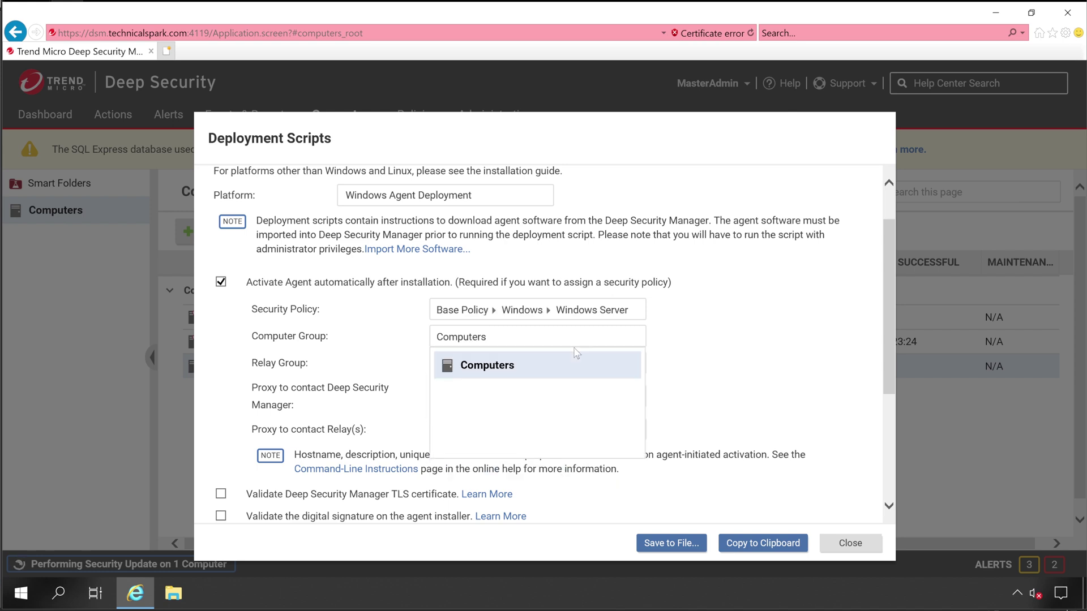
pyautogui.click(509, 365)
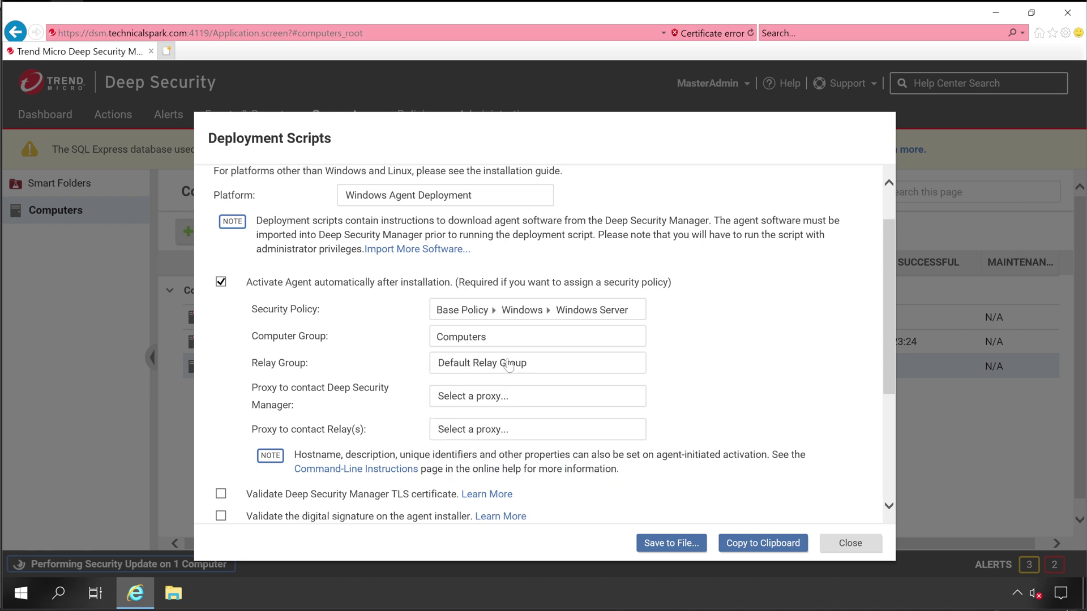
pyautogui.click(498, 365)
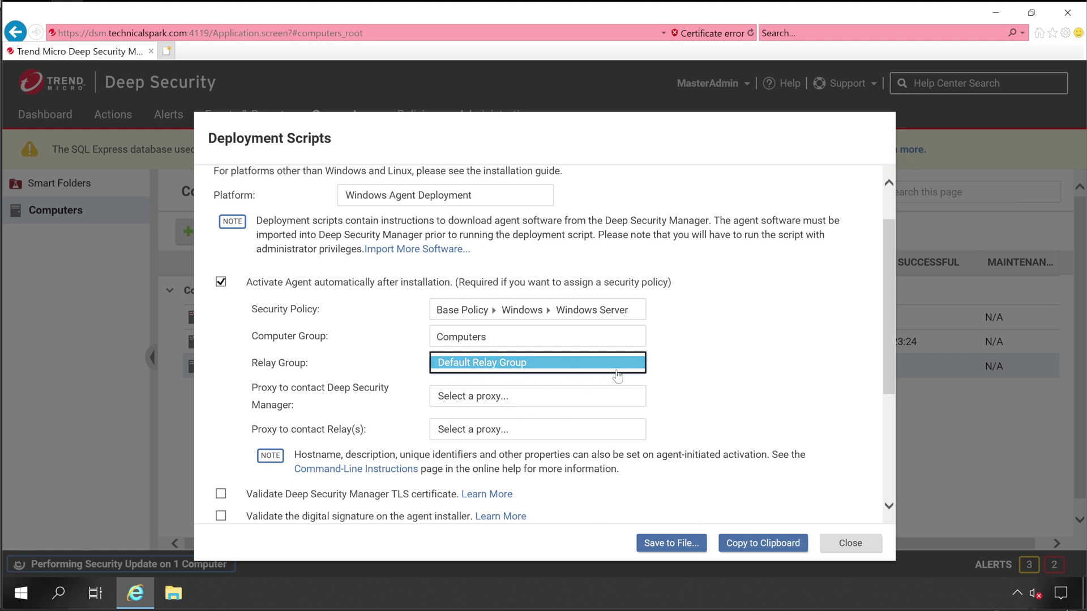
pyautogui.click(758, 372)
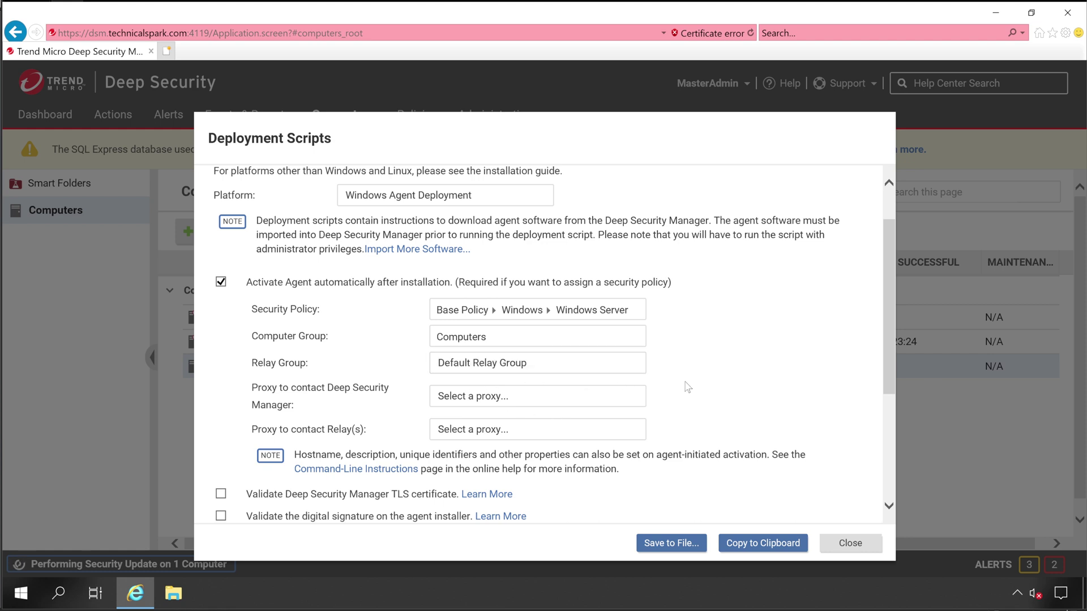
pyautogui.click(525, 405)
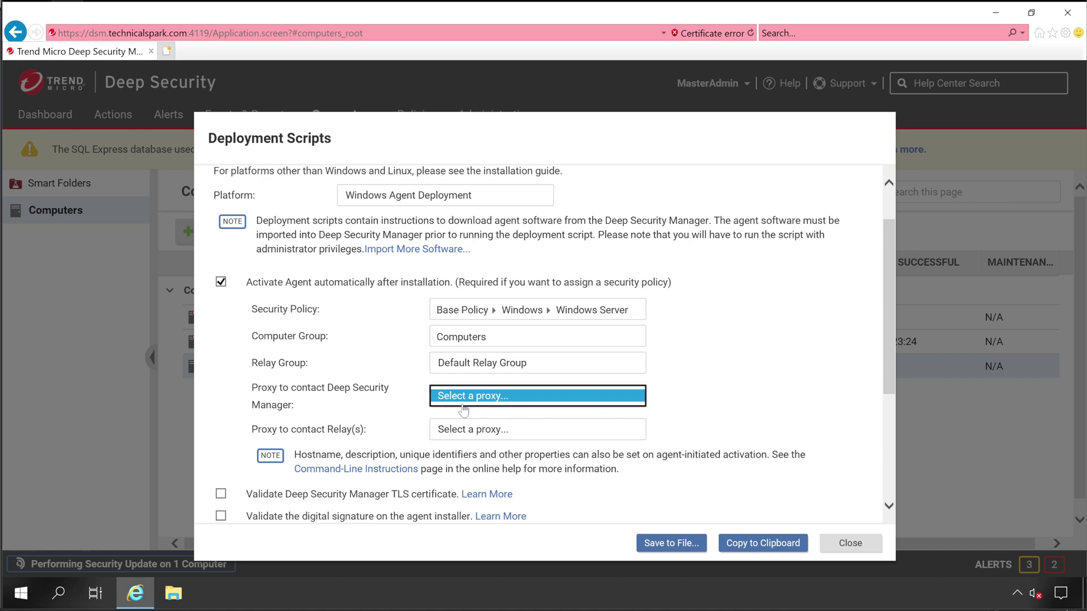
pyautogui.click(729, 411)
# Step: Review the generated PowerShell deployment script from its administrator check through the agent download, installation and dsa_control activation commands
pyautogui.scroll(-3, 660, 428)
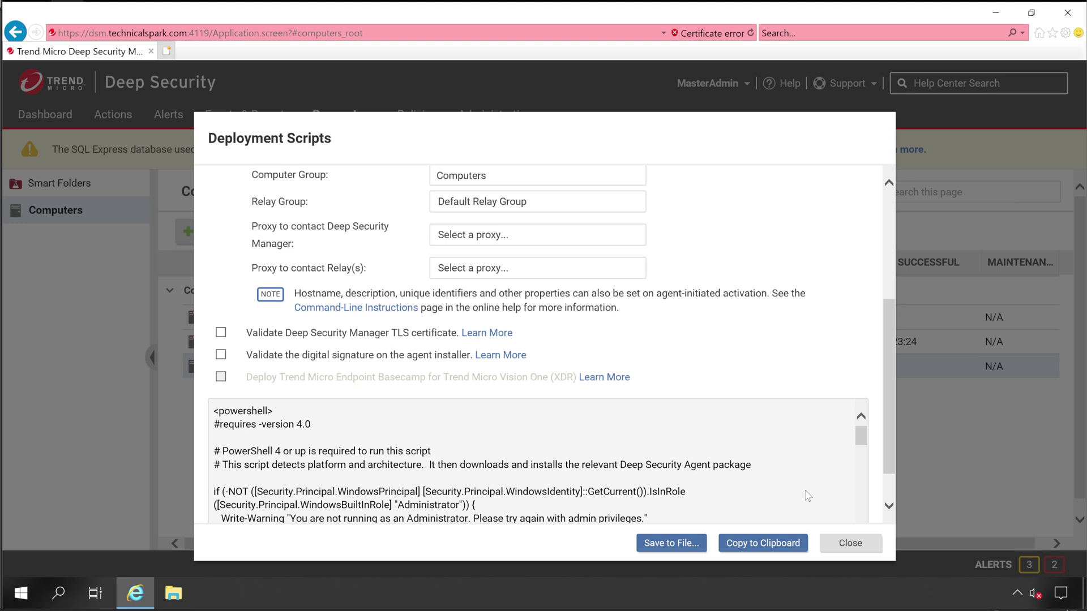
pyautogui.scroll(-3, 810, 459)
pyautogui.scroll(-3, 528, 466)
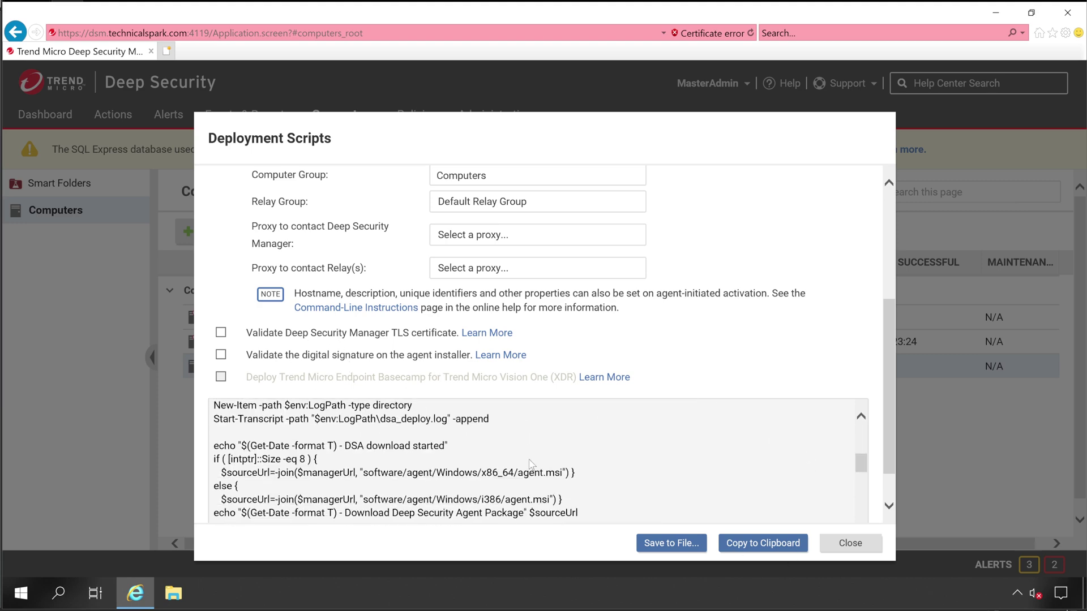
pyautogui.scroll(-5, 532, 467)
pyautogui.scroll(-1, 537, 468)
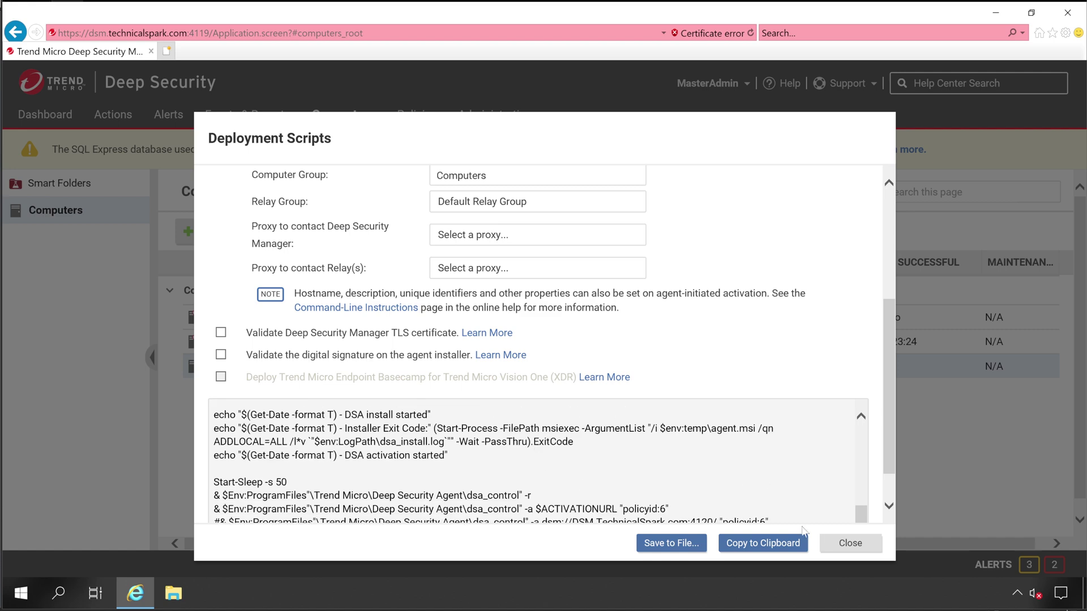
# Step: Save the generated deployment script as AgentDeploymentScript.ps1 and view the browser's downloads
pyautogui.scroll(-2, 869, 482)
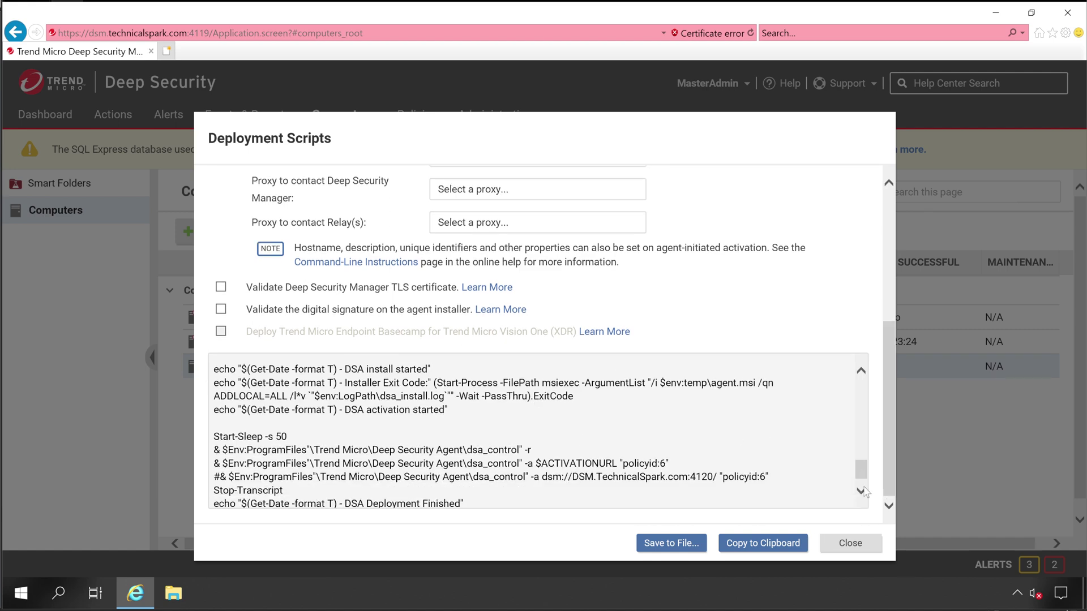
pyautogui.click(860, 491)
pyautogui.moveTo(860, 472); pyautogui.dragTo(861, 385)
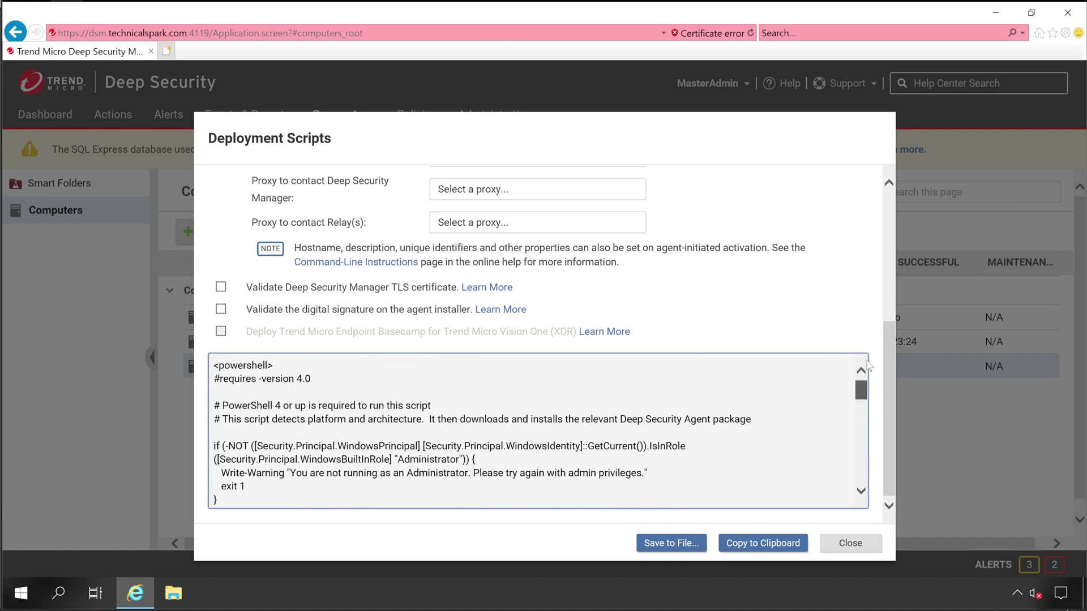
pyautogui.click(667, 545)
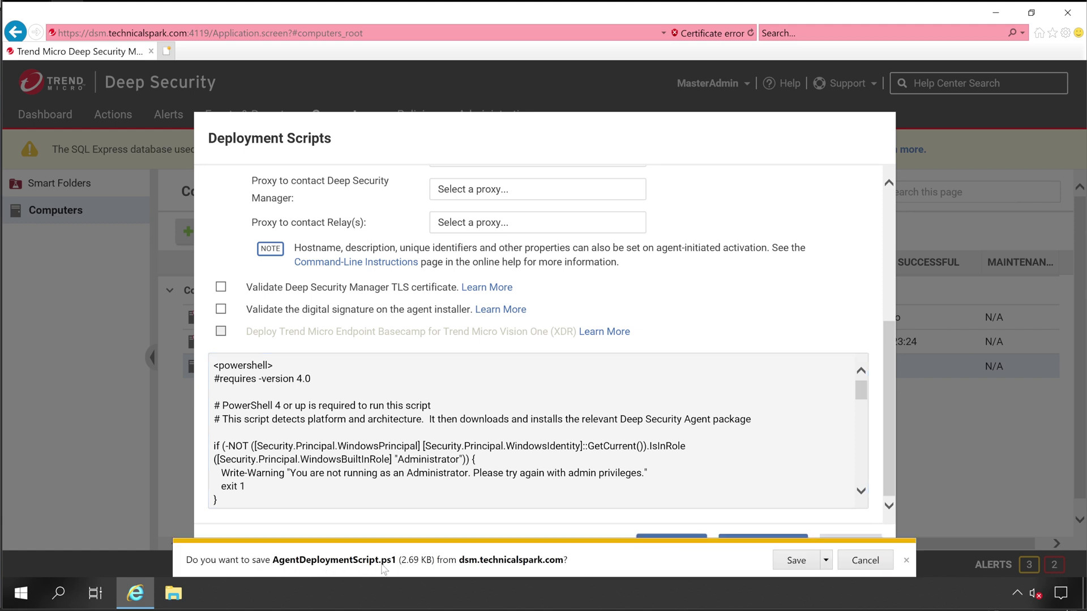
pyautogui.click(795, 561)
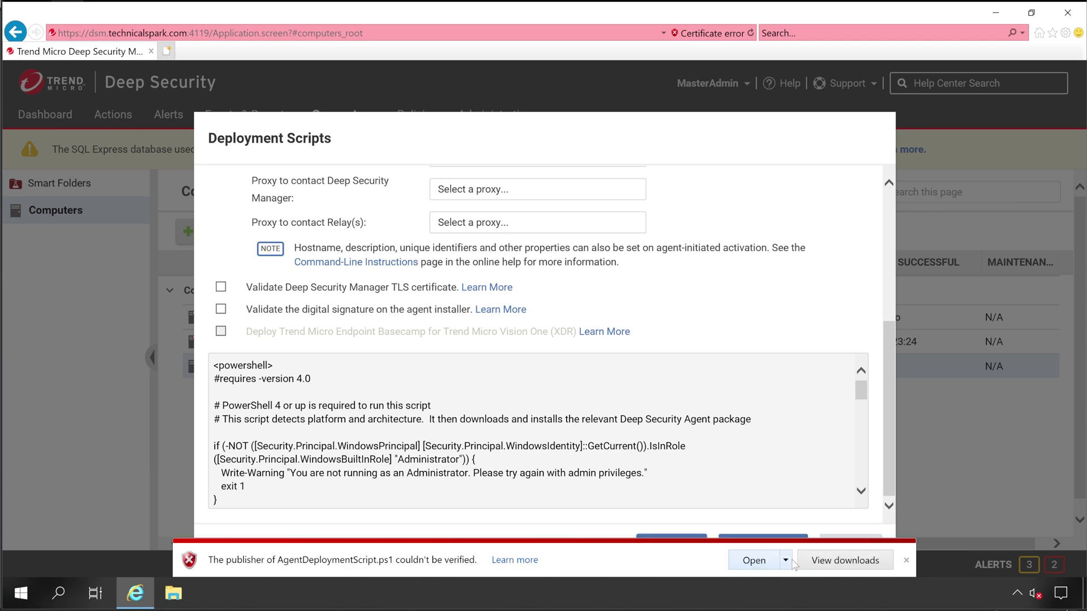
pyautogui.click(860, 561)
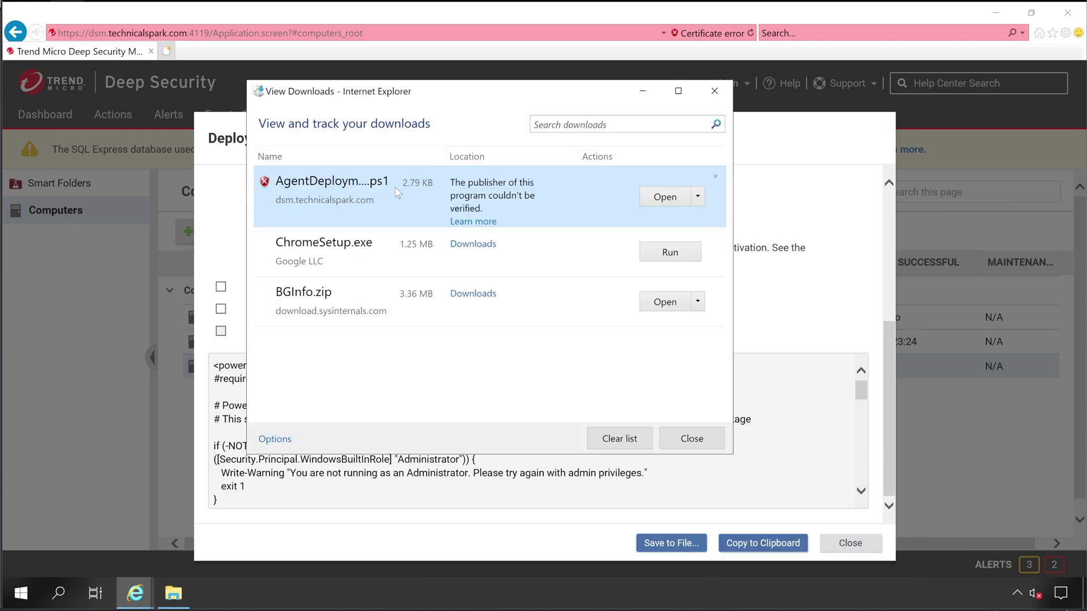
# Step: Locate AgentDeploymentScript in the Downloads folder and close the Deployment Scripts generator
pyautogui.click(176, 594)
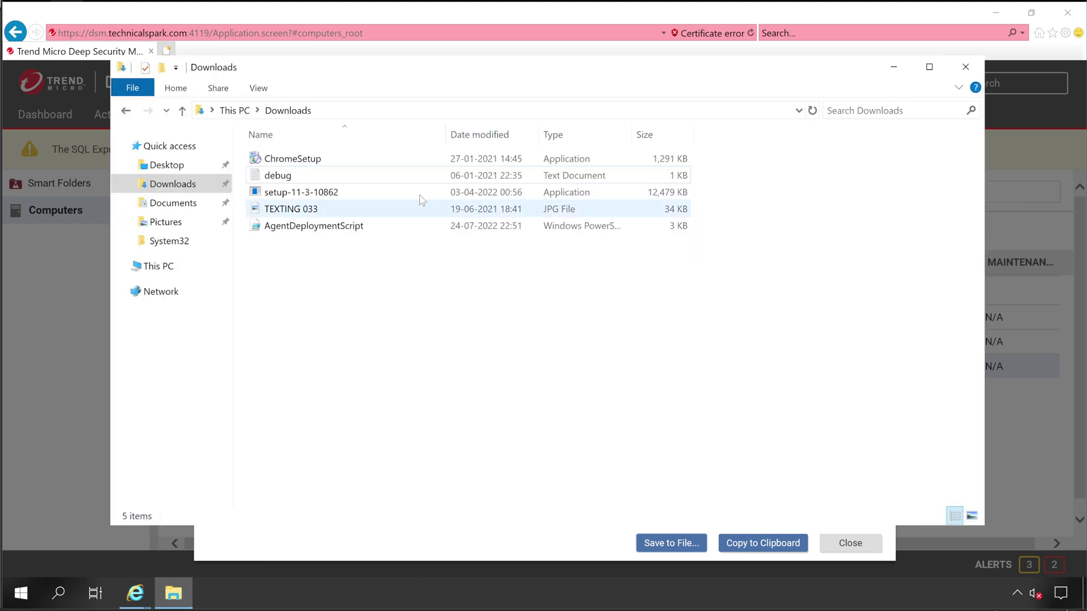
pyautogui.click(314, 229)
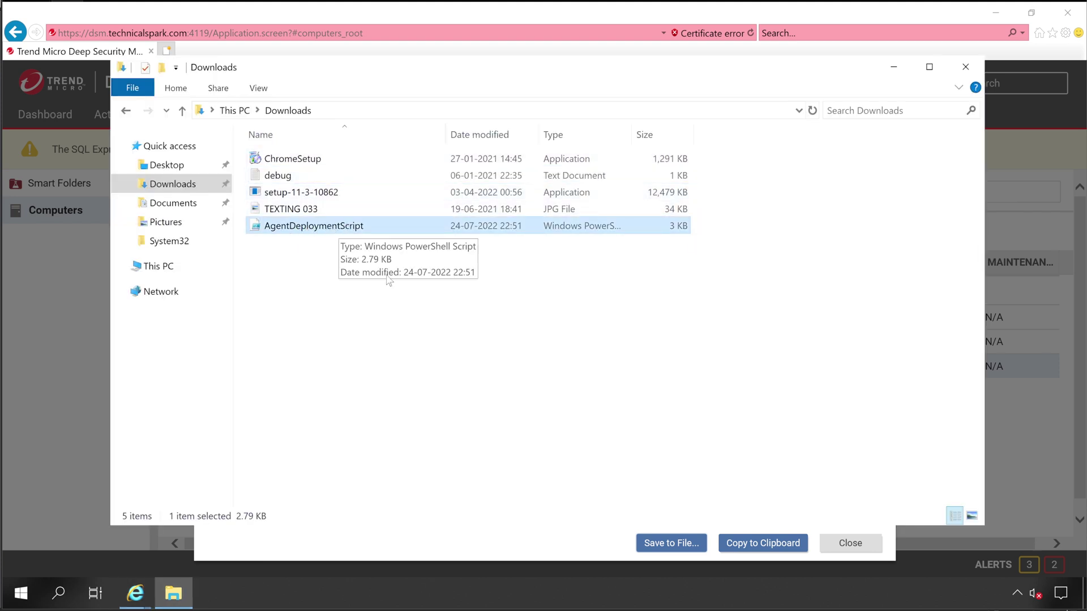
pyautogui.click(418, 554)
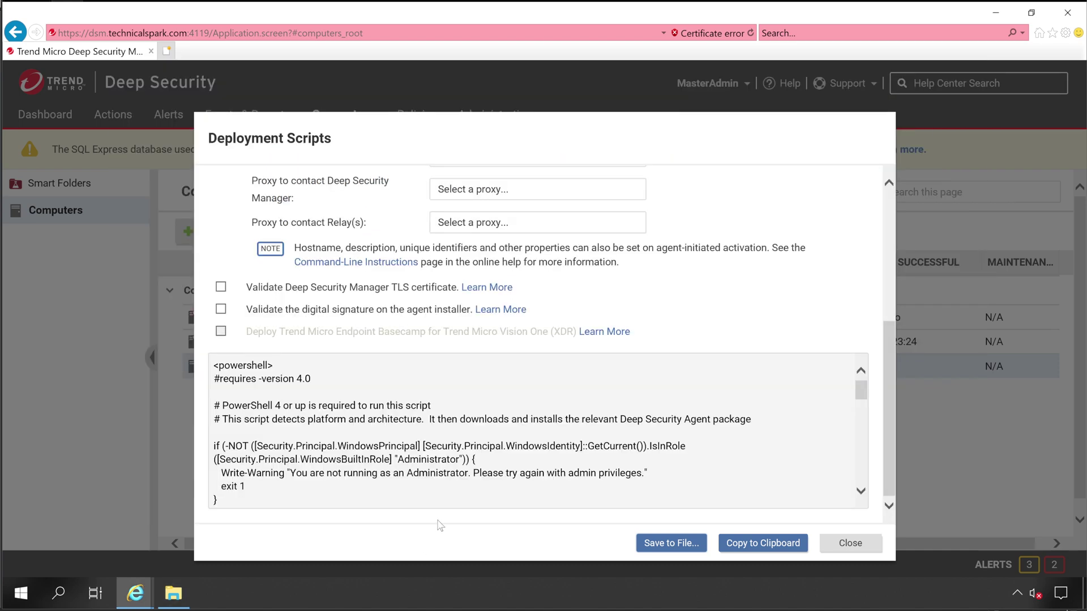
pyautogui.click(851, 543)
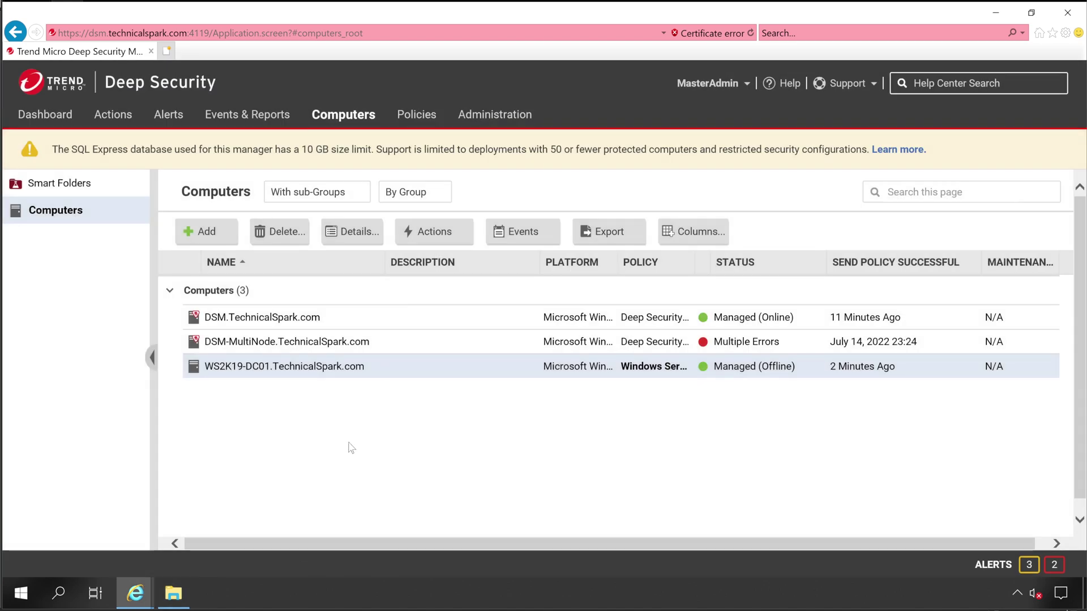
# Step: Delete WS2K19-DC01.TechnicalSpark.com from the Computers list, checking the system tray for a leftover agent icon first
pyautogui.rightClick(249, 371)
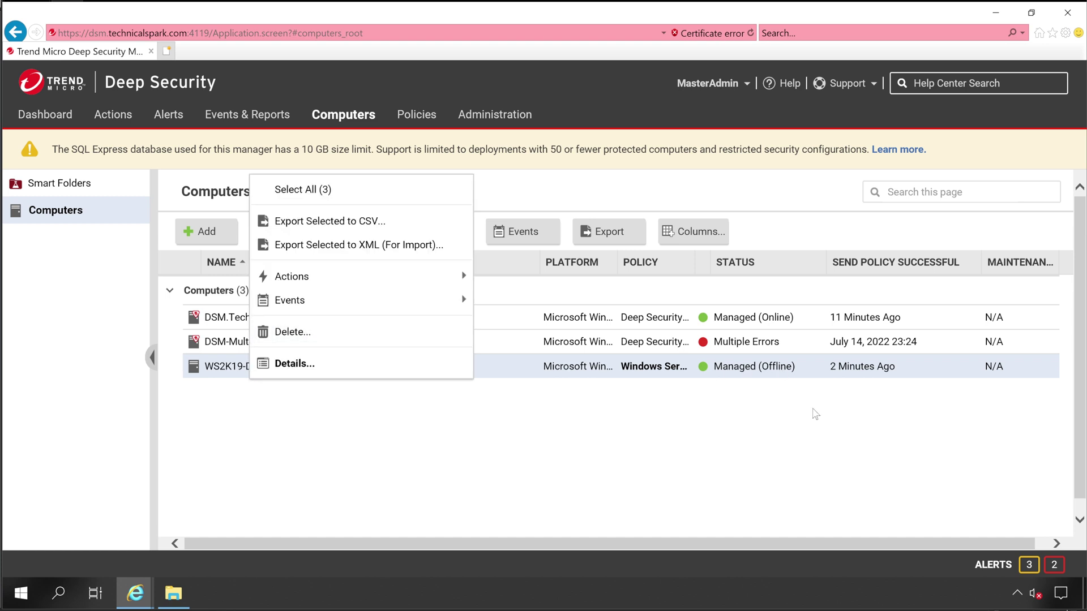
pyautogui.click(1018, 592)
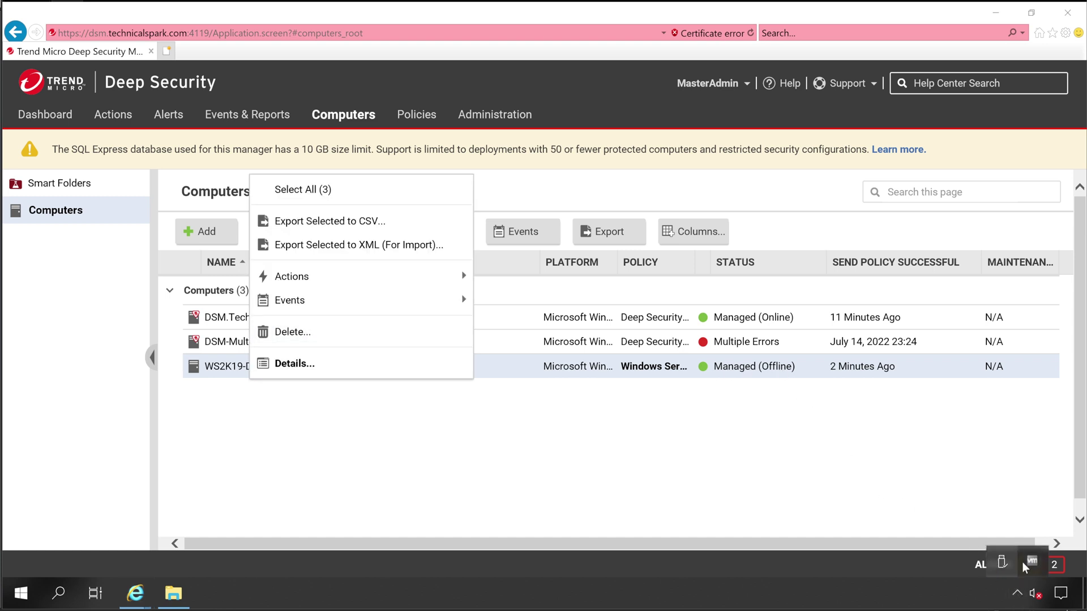
pyautogui.click(292, 333)
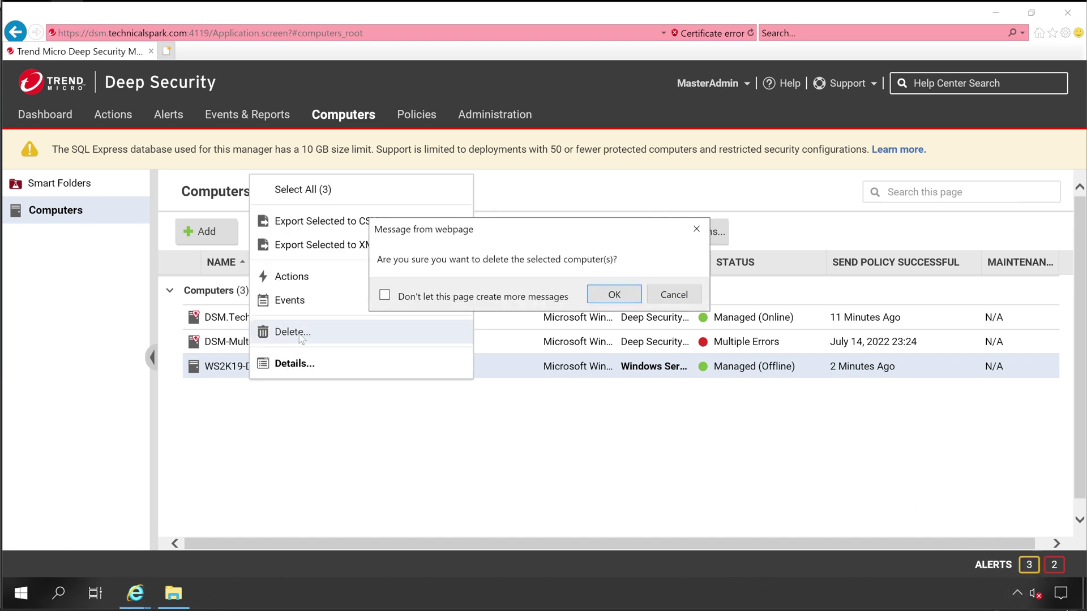
pyautogui.click(615, 294)
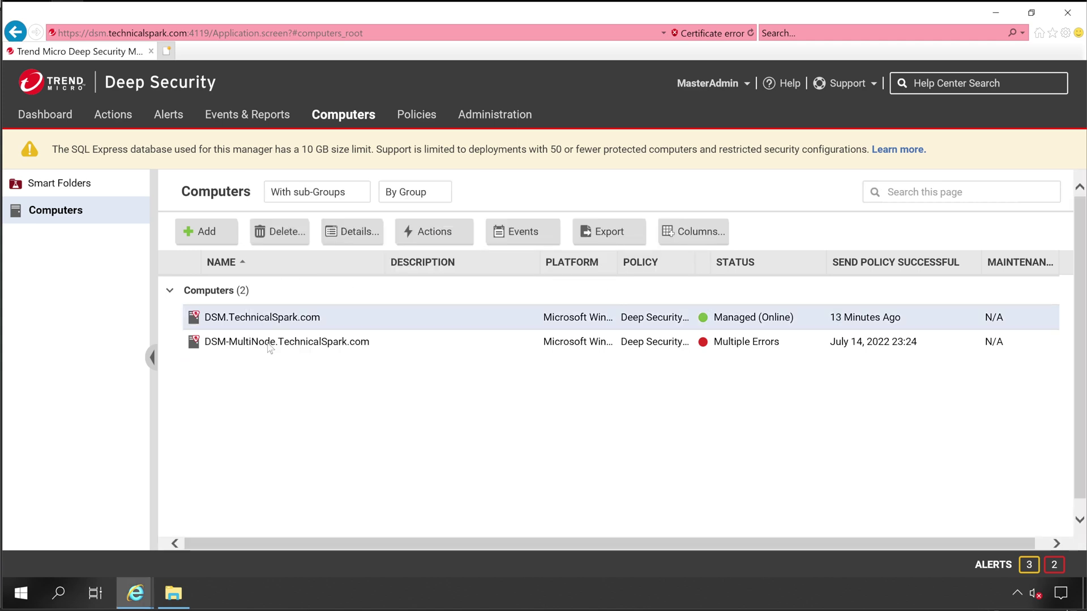
# Step: Run AgentDeploymentScript from Downloads with PowerShell and accept the execution policy change with Y
pyautogui.click(173, 594)
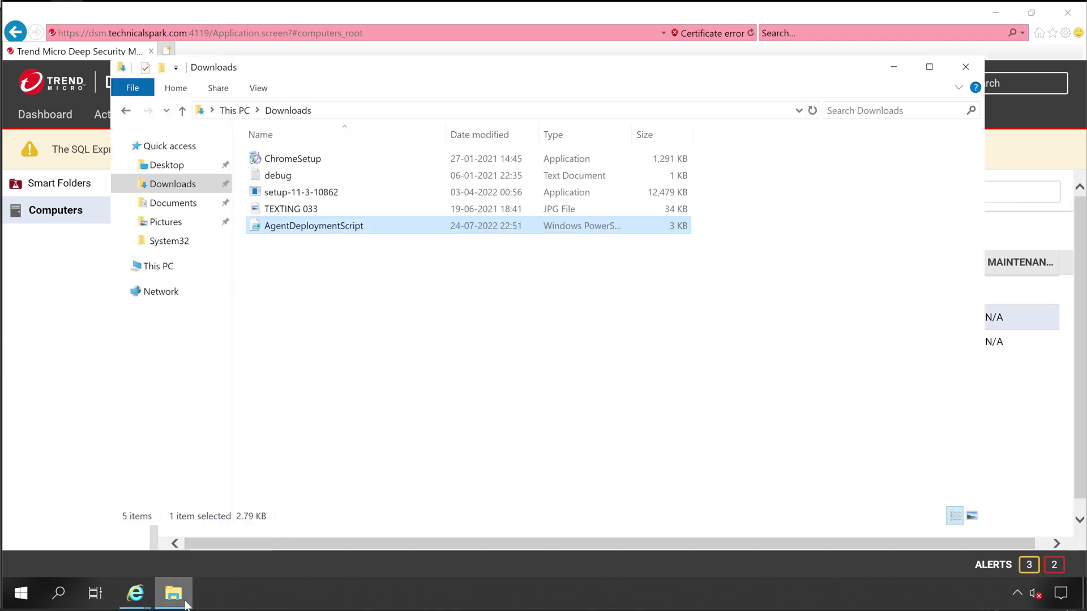
pyautogui.rightClick(303, 229)
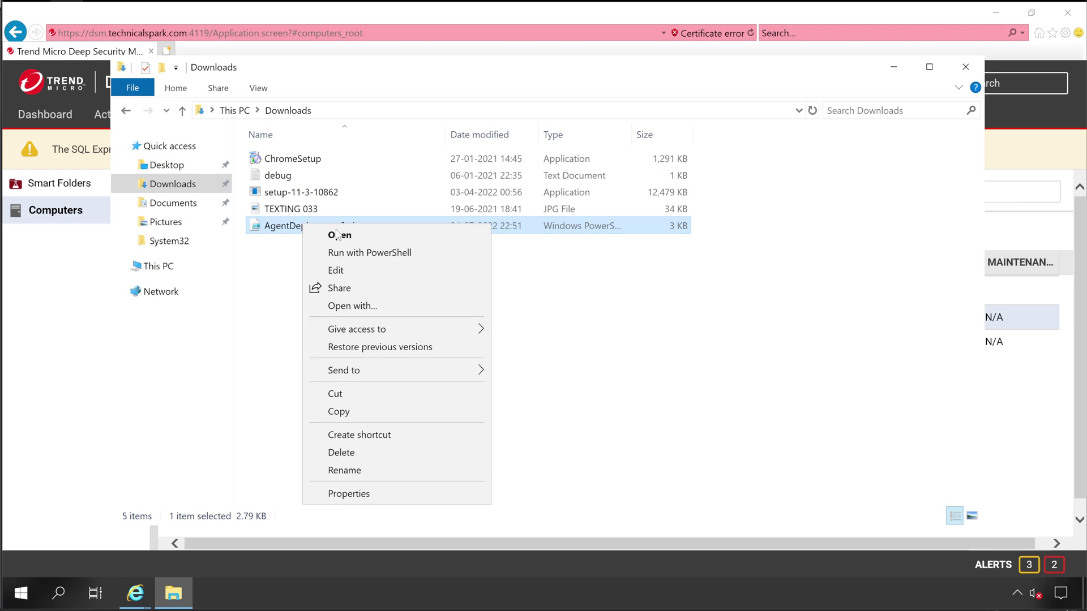
pyautogui.click(377, 259)
pyautogui.click(604, 324)
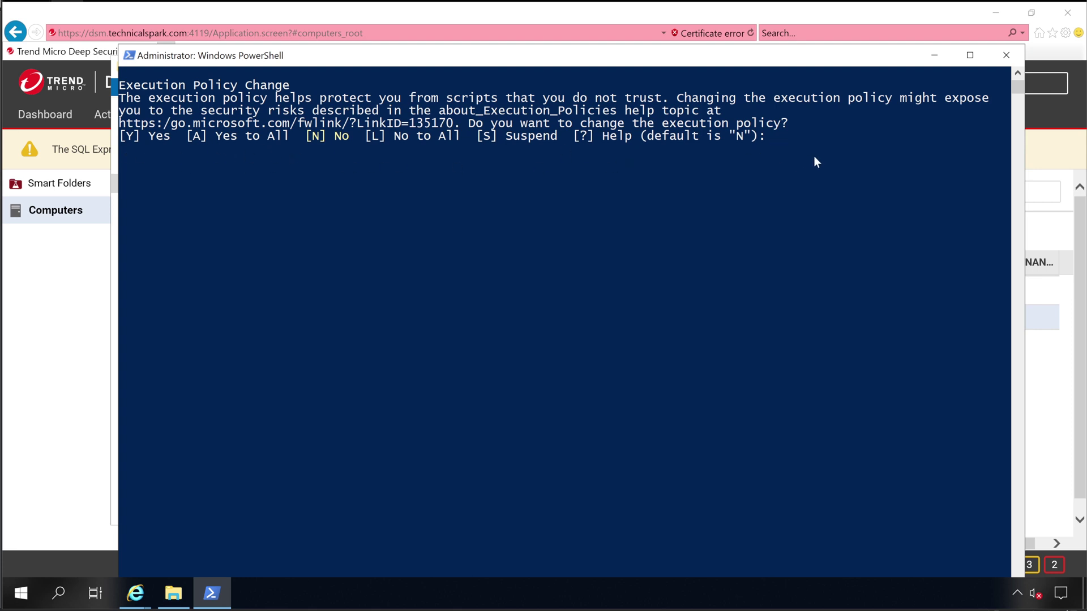
pyautogui.write('Y')
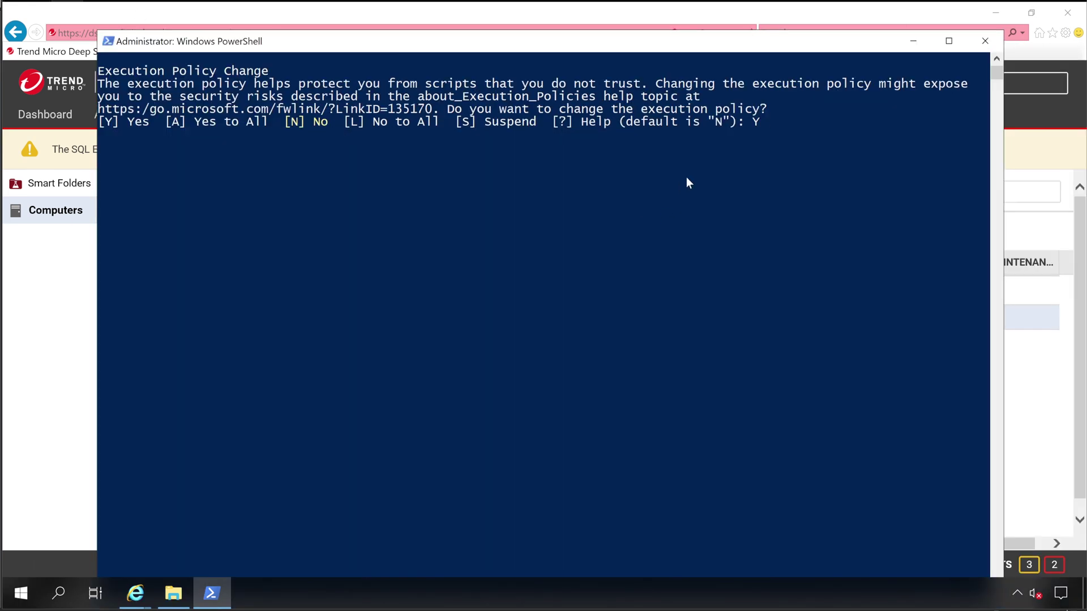
pyautogui.press('Return')
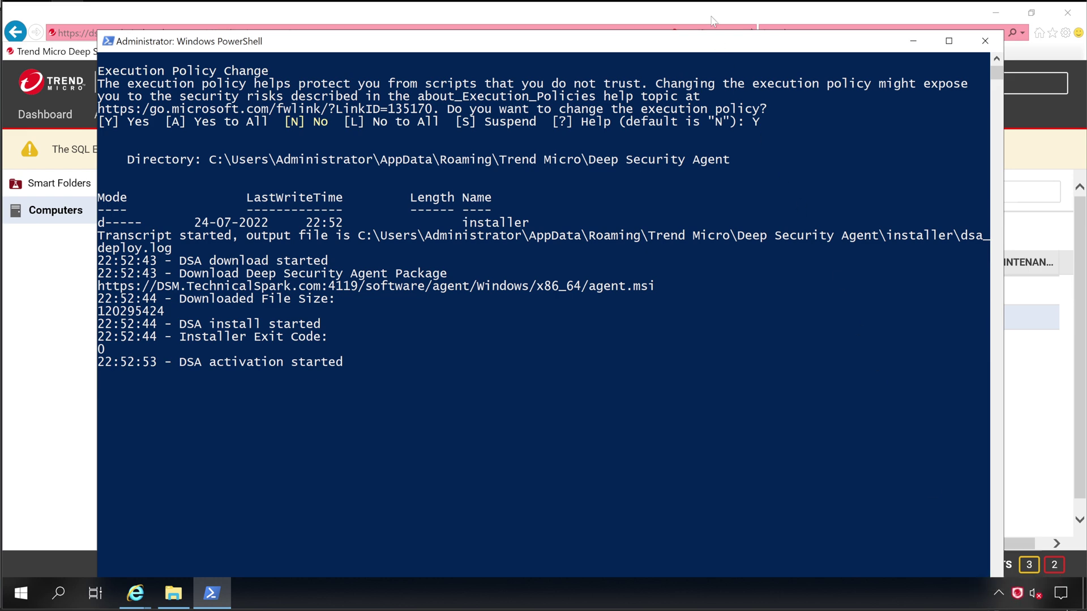
# Step: Check the newly installed agent's activation and module status in the Deep Security notifier while the script runs
pyautogui.moveTo(708, 41); pyautogui.dragTo(696, 19)
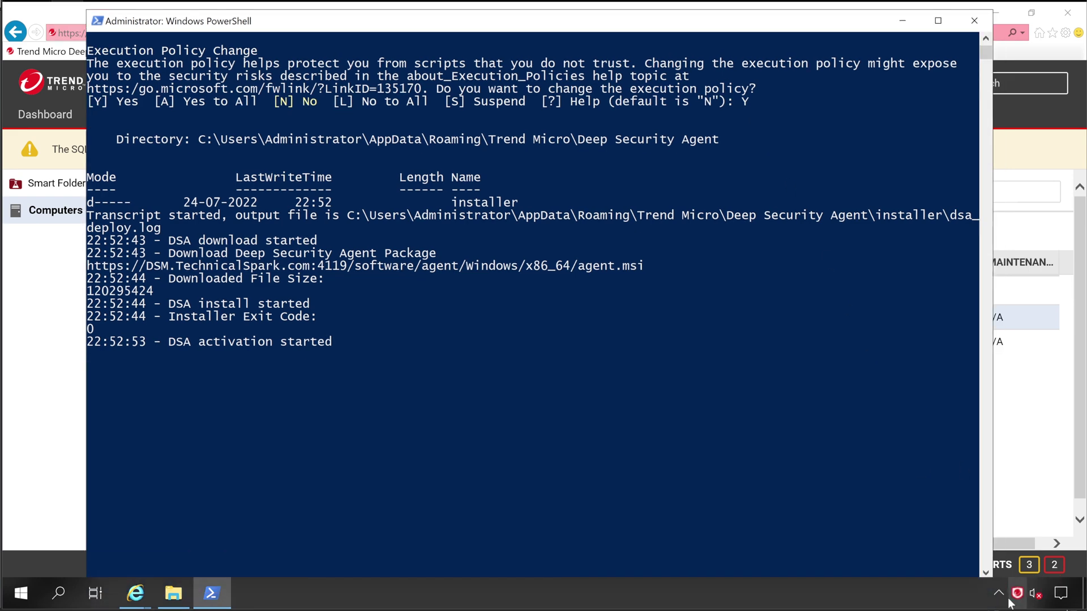
pyautogui.click(1001, 603)
pyautogui.doubleClick(999, 563)
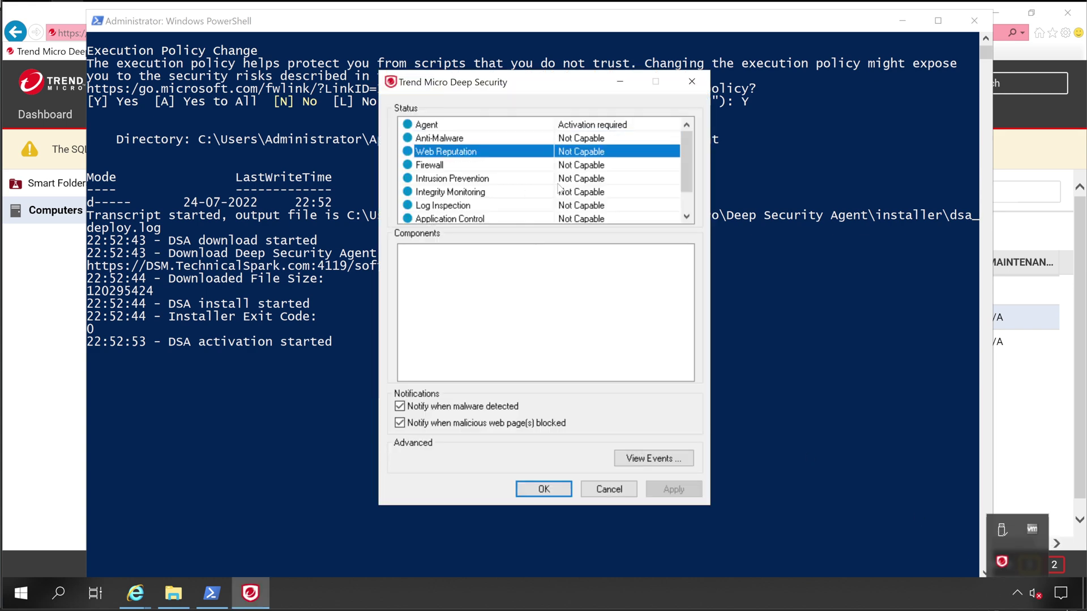
pyautogui.click(621, 495)
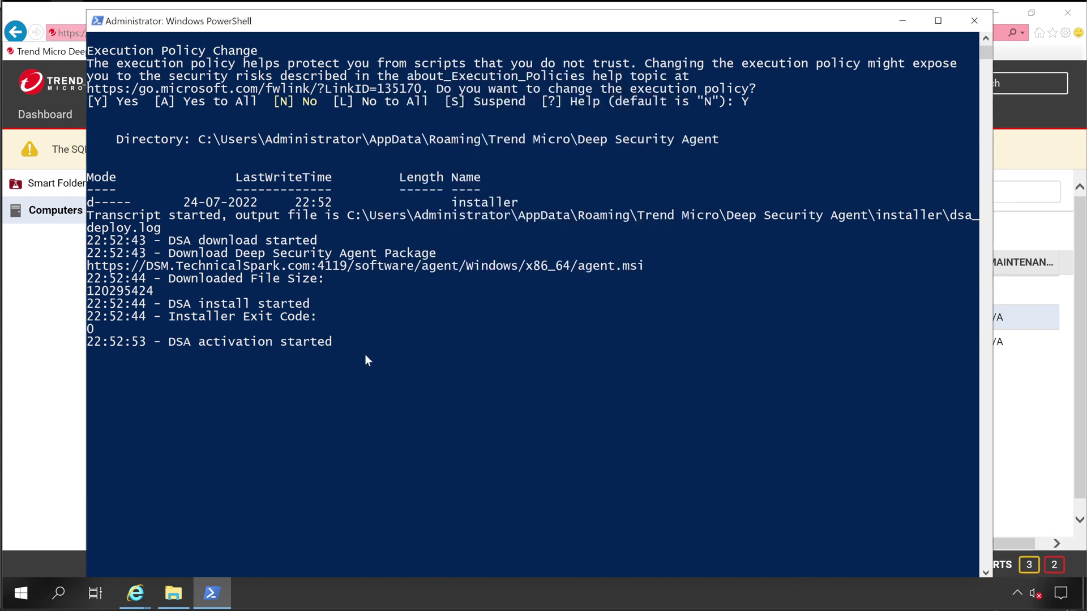
# Step: Place the PowerShell window beside the Computers list and clear the console text selection so the activation script continues
pyautogui.moveTo(196, 343); pyautogui.dragTo(310, 343)
pyautogui.moveTo(244, 31); pyautogui.dragTo(525, 35)
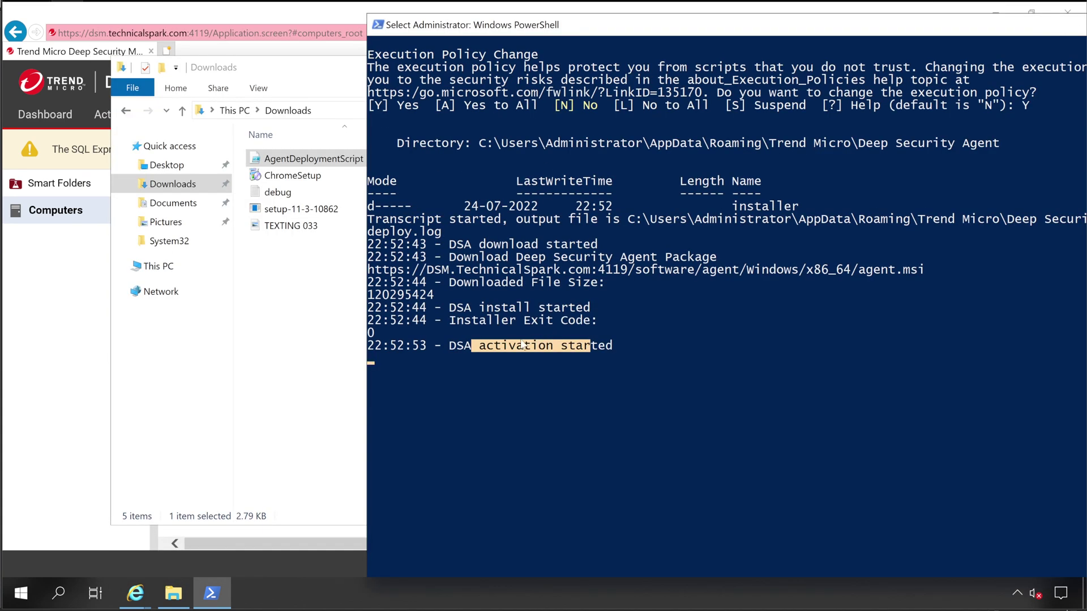
pyautogui.click(28, 331)
pyautogui.click(215, 597)
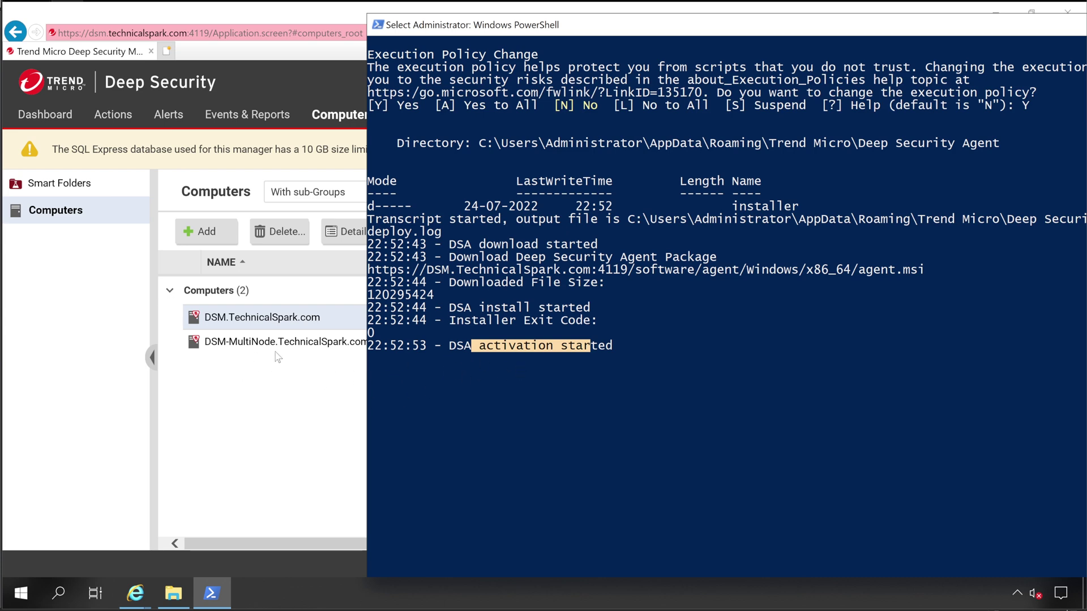
pyautogui.click(633, 358)
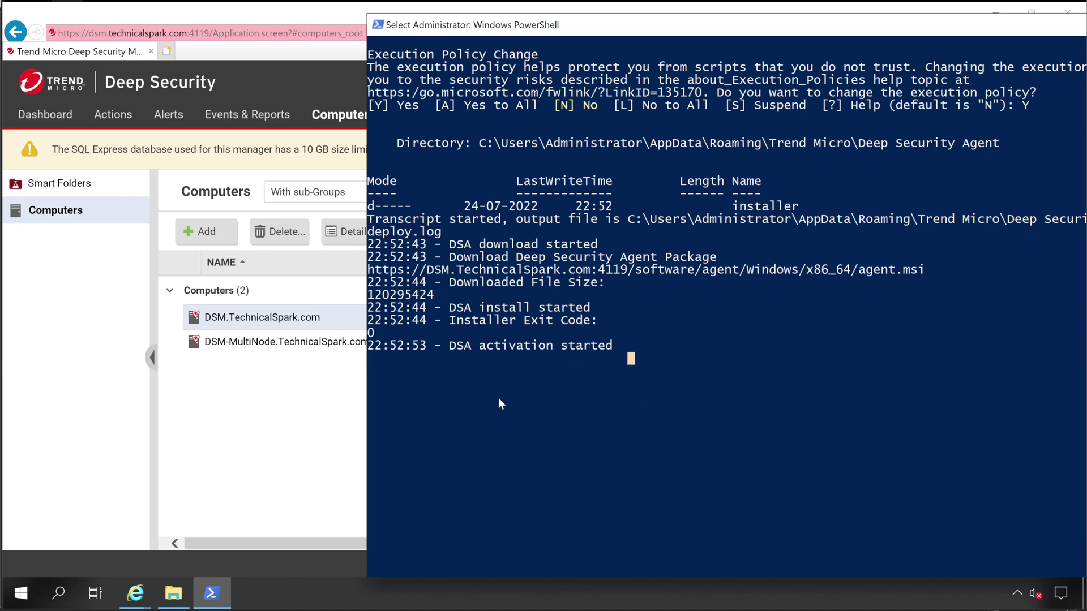
pyautogui.click(675, 361)
pyautogui.press('Return')
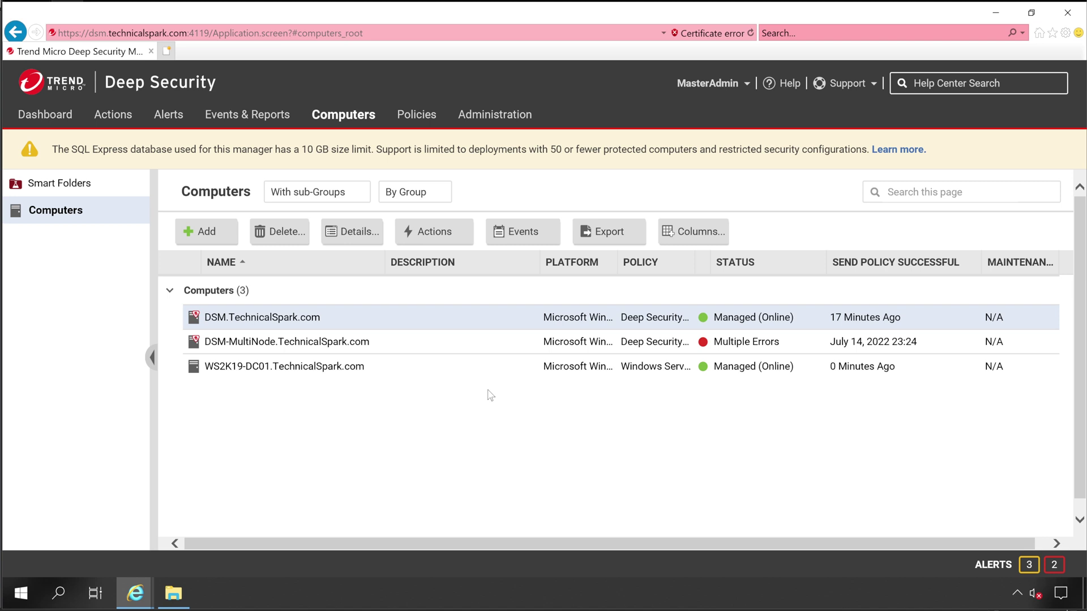
# Step: Open WS2K19-DC01's computer details and examine its assigned policy, managed status and protection module states
pyautogui.click(295, 373)
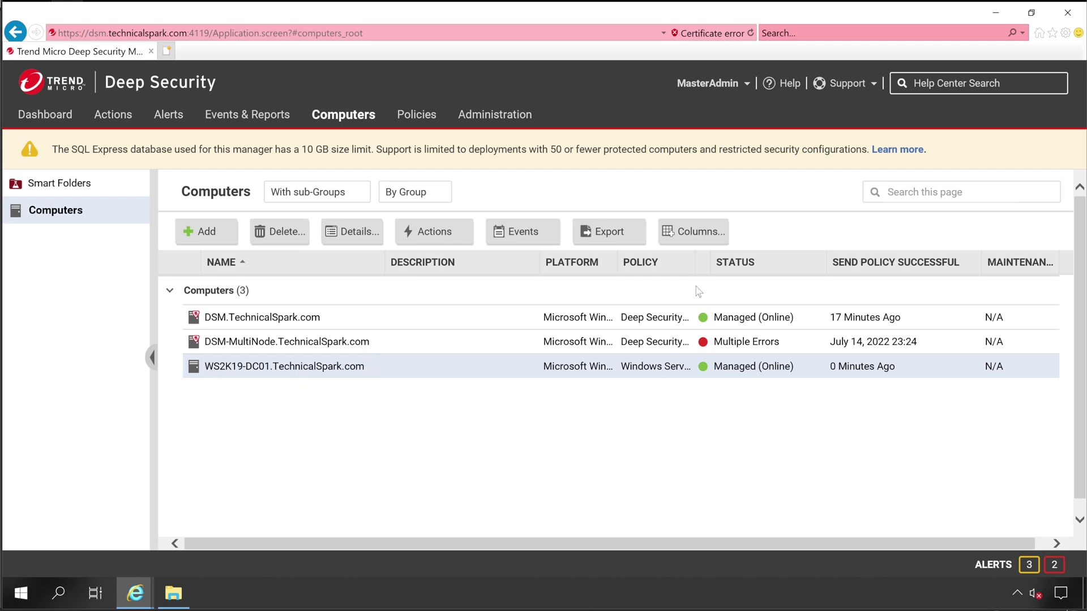
pyautogui.click(691, 268)
pyautogui.doubleClick(283, 374)
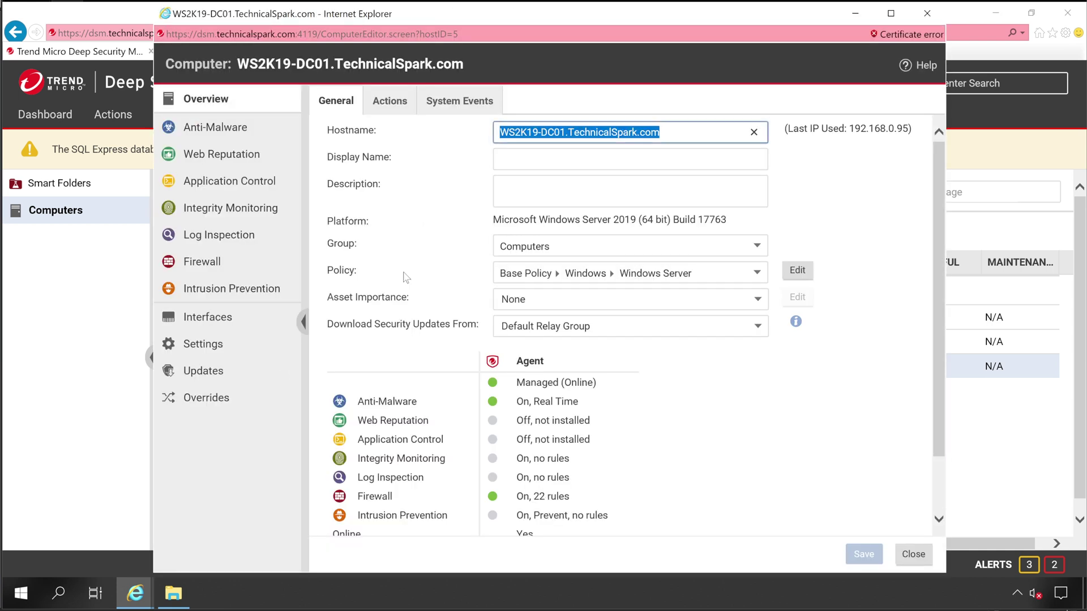
pyautogui.moveTo(326, 278); pyautogui.dragTo(686, 281)
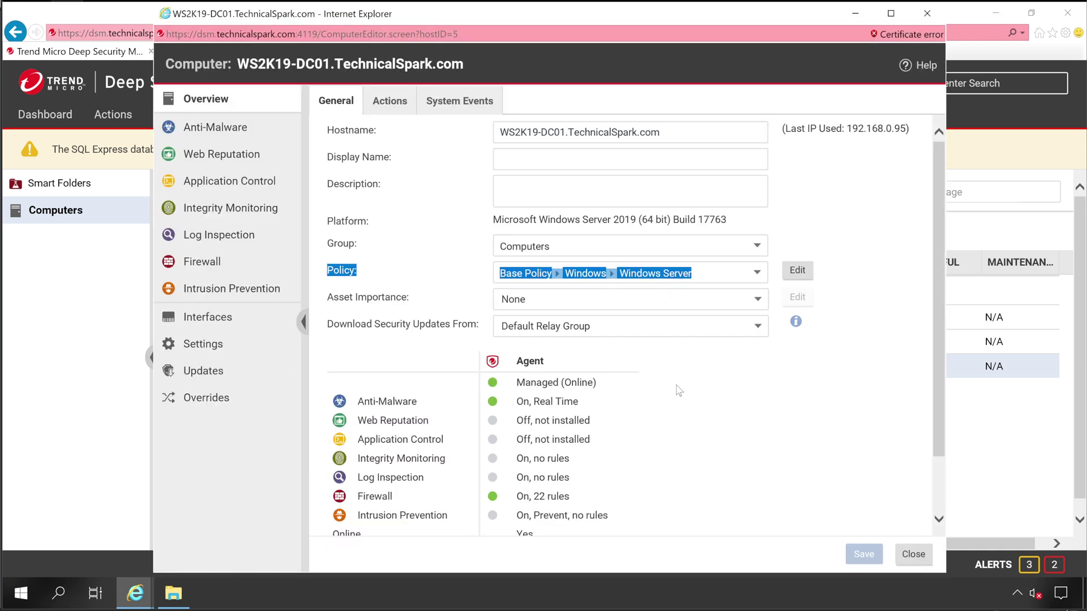
pyautogui.click(542, 406)
pyautogui.moveTo(516, 382); pyautogui.dragTo(691, 390)
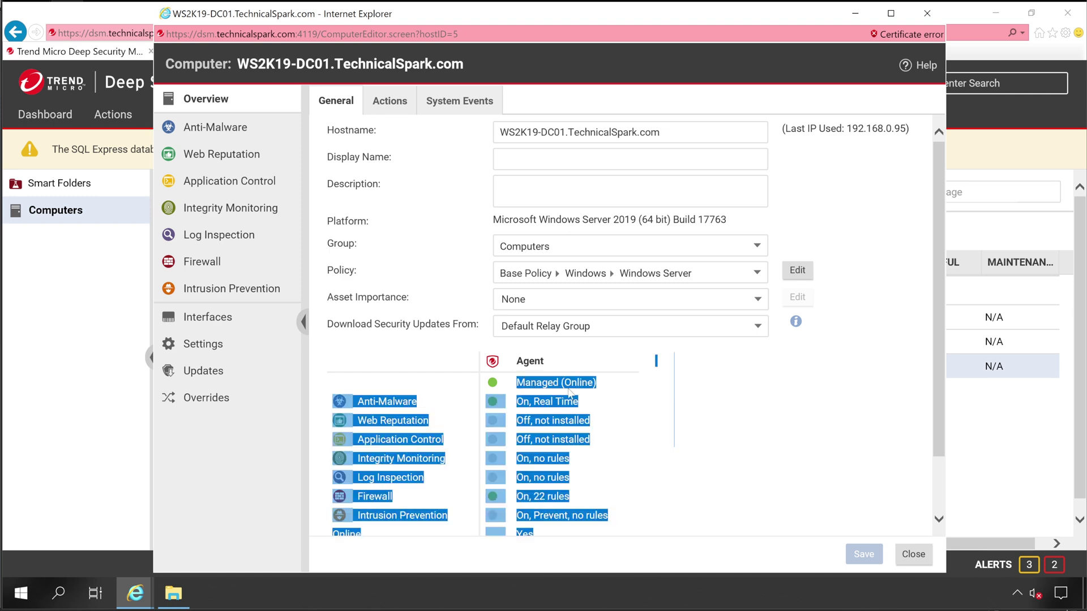
pyautogui.moveTo(530, 402); pyautogui.dragTo(597, 481)
pyautogui.click(597, 481)
pyautogui.scroll(-2, 598, 481)
pyautogui.scroll(2, 597, 481)
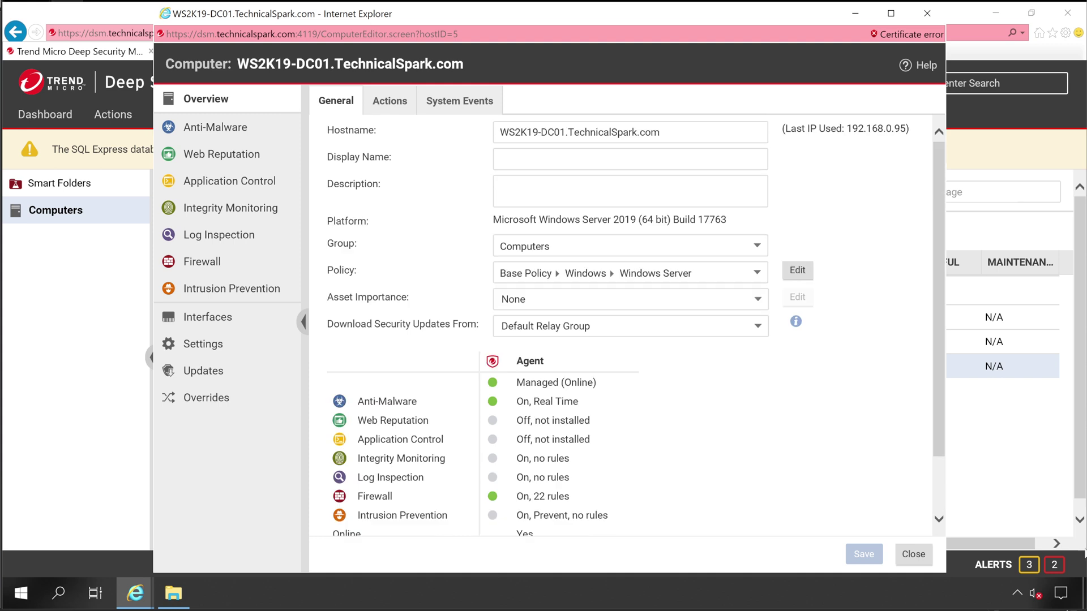
# Step: Check the Agent, Anti-Malware and Firewall status in the local Deep Security notifier, and close it and WS2K19-DC01's details
pyautogui.click(1018, 593)
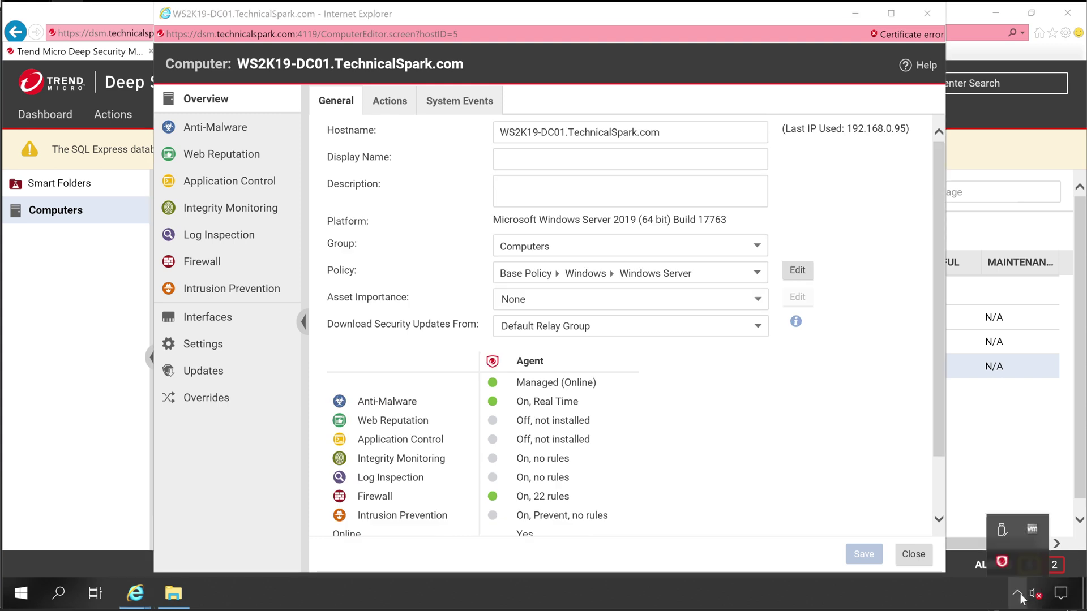
pyautogui.doubleClick(997, 564)
pyautogui.click(476, 127)
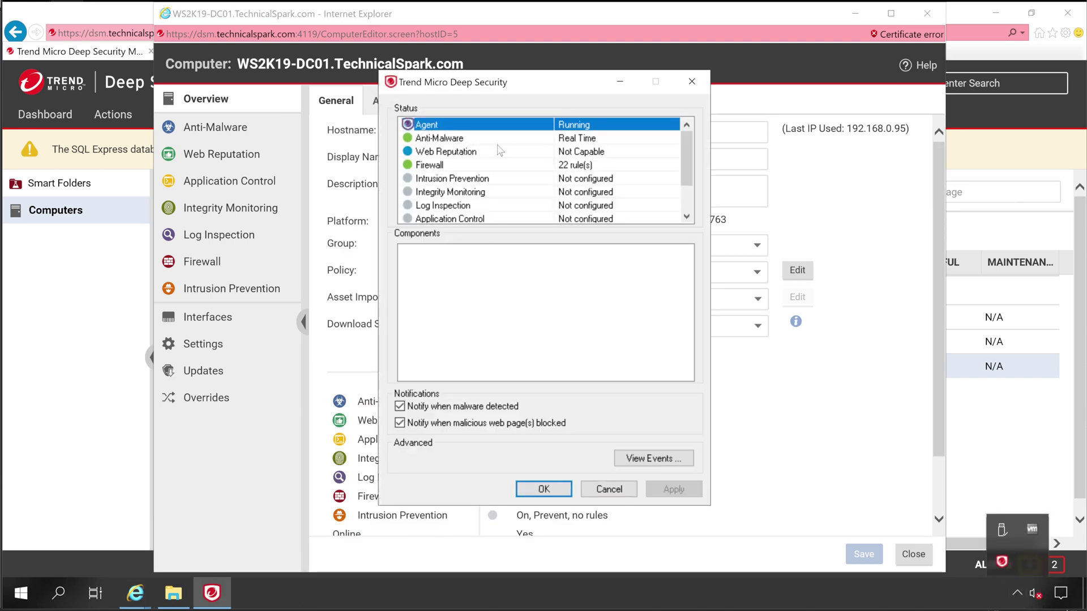
pyautogui.click(475, 139)
pyautogui.click(479, 165)
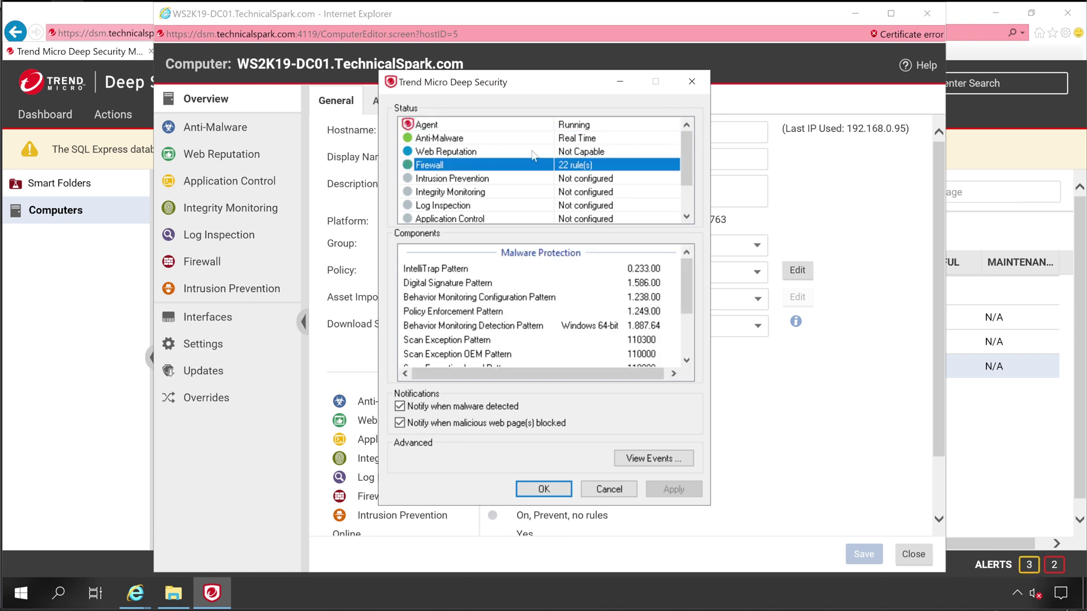
pyautogui.click(608, 490)
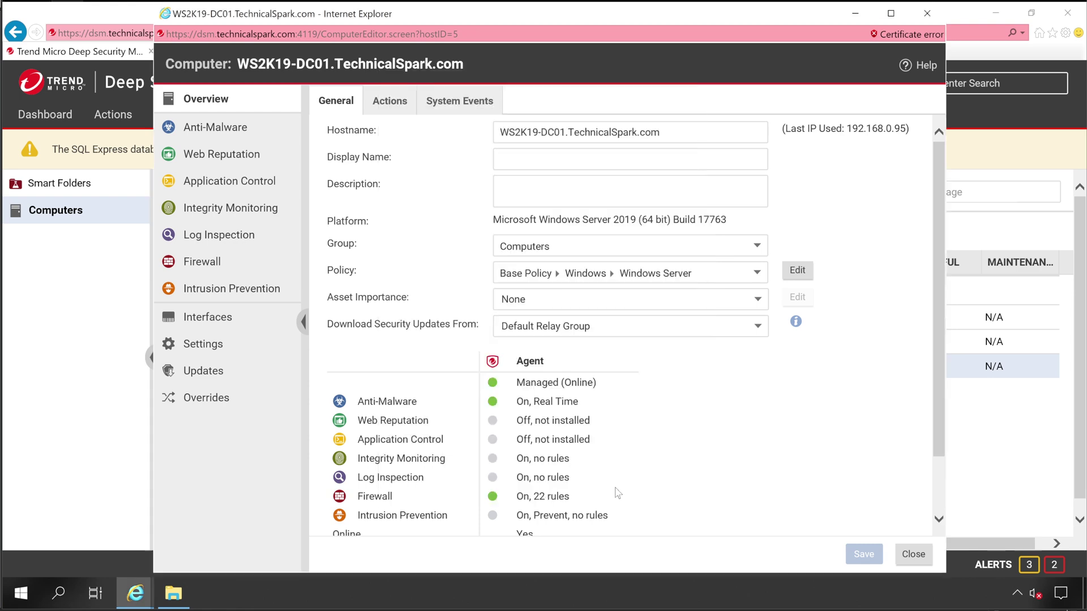
pyautogui.scroll(-2, 608, 471)
pyautogui.scroll(2, 608, 471)
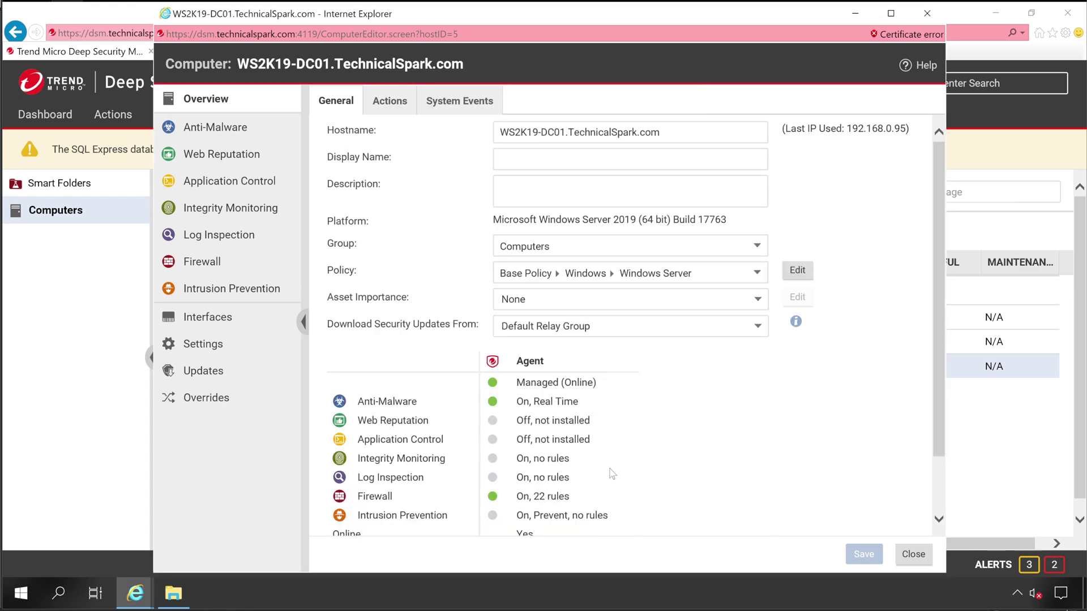
pyautogui.click(904, 557)
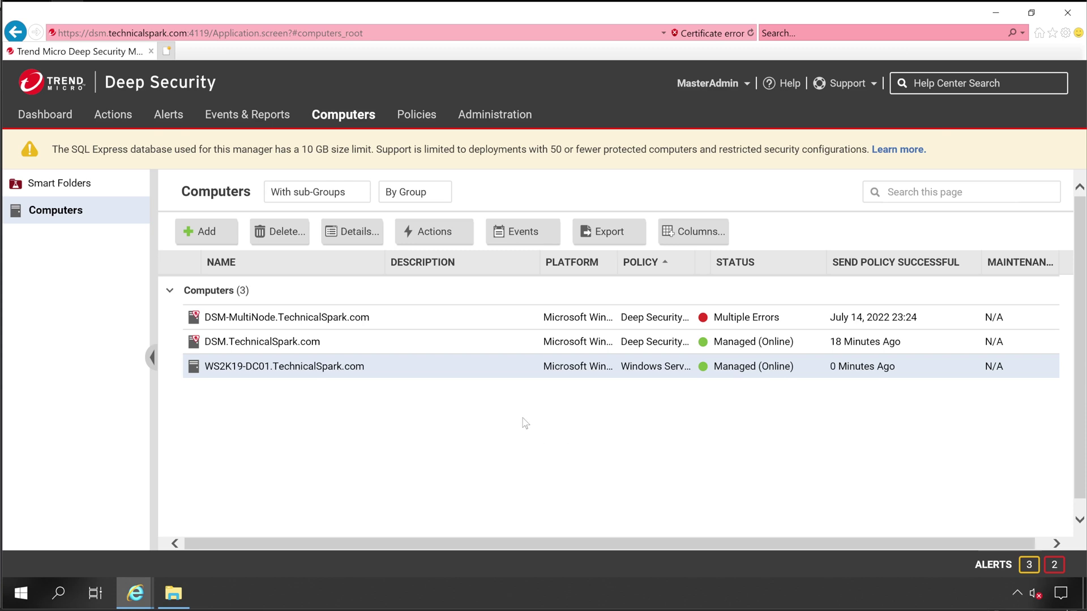